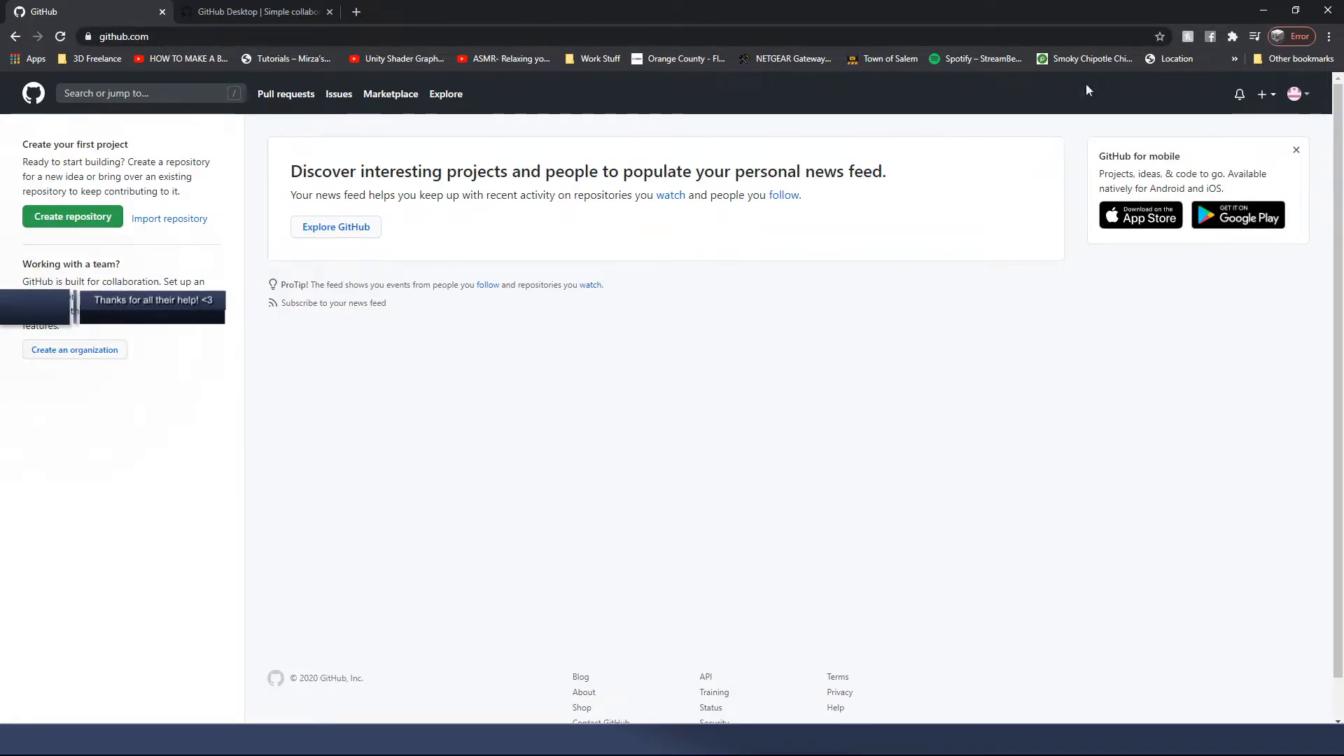
Check which account is signed in on GitHub and view the GitHub Desktop download page.
click(1301, 98)
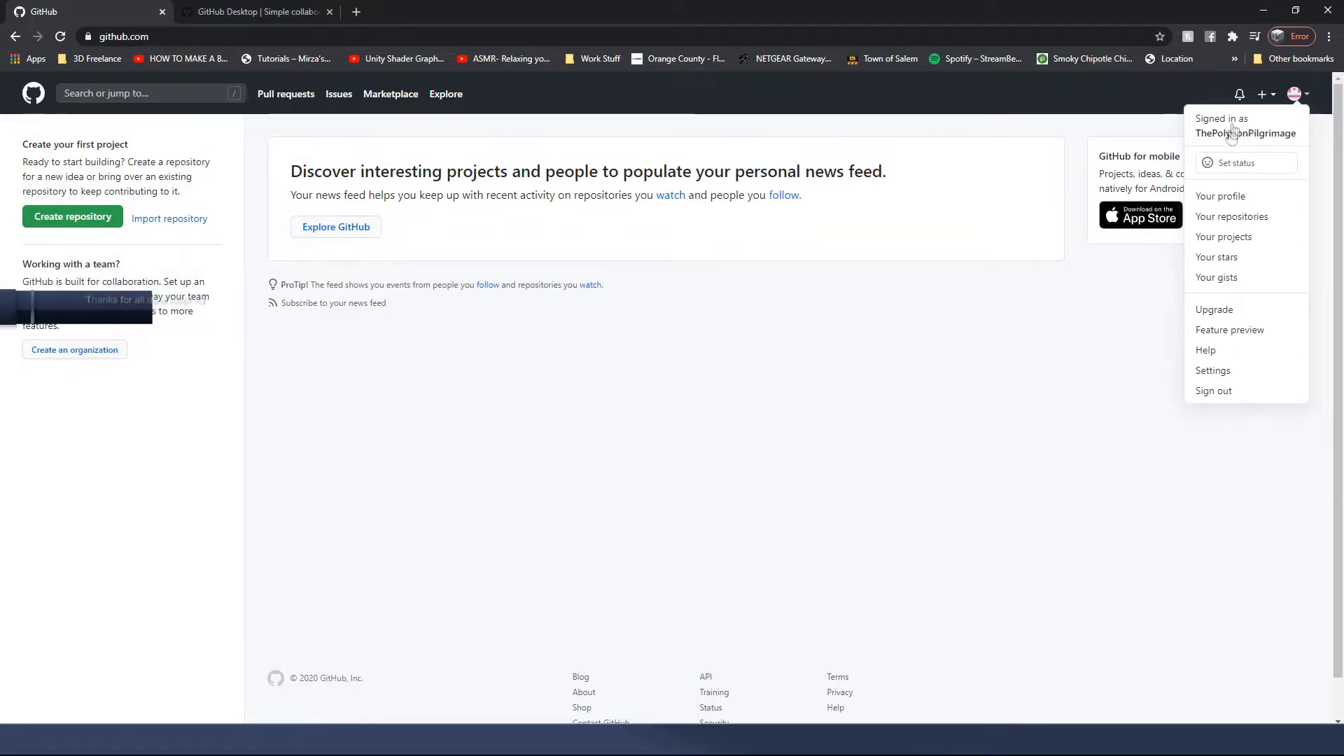
click(952, 389)
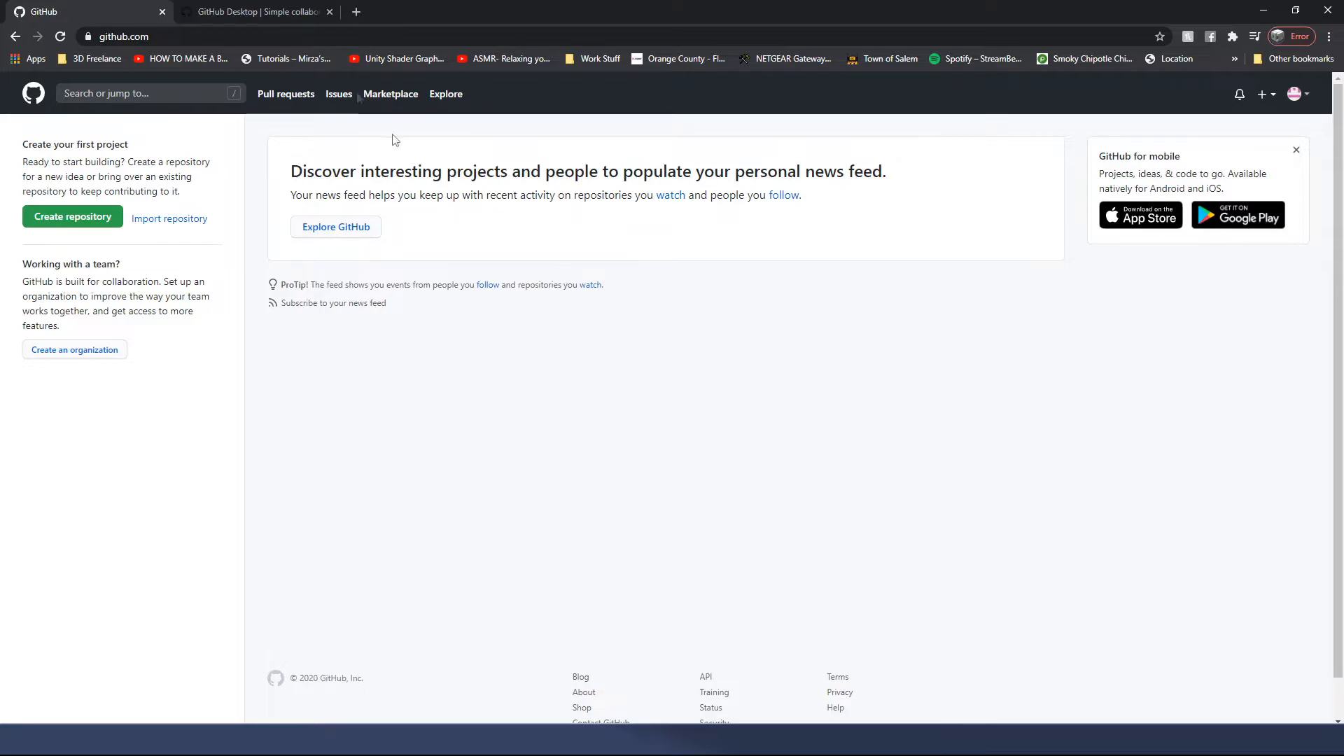
click(252, 10)
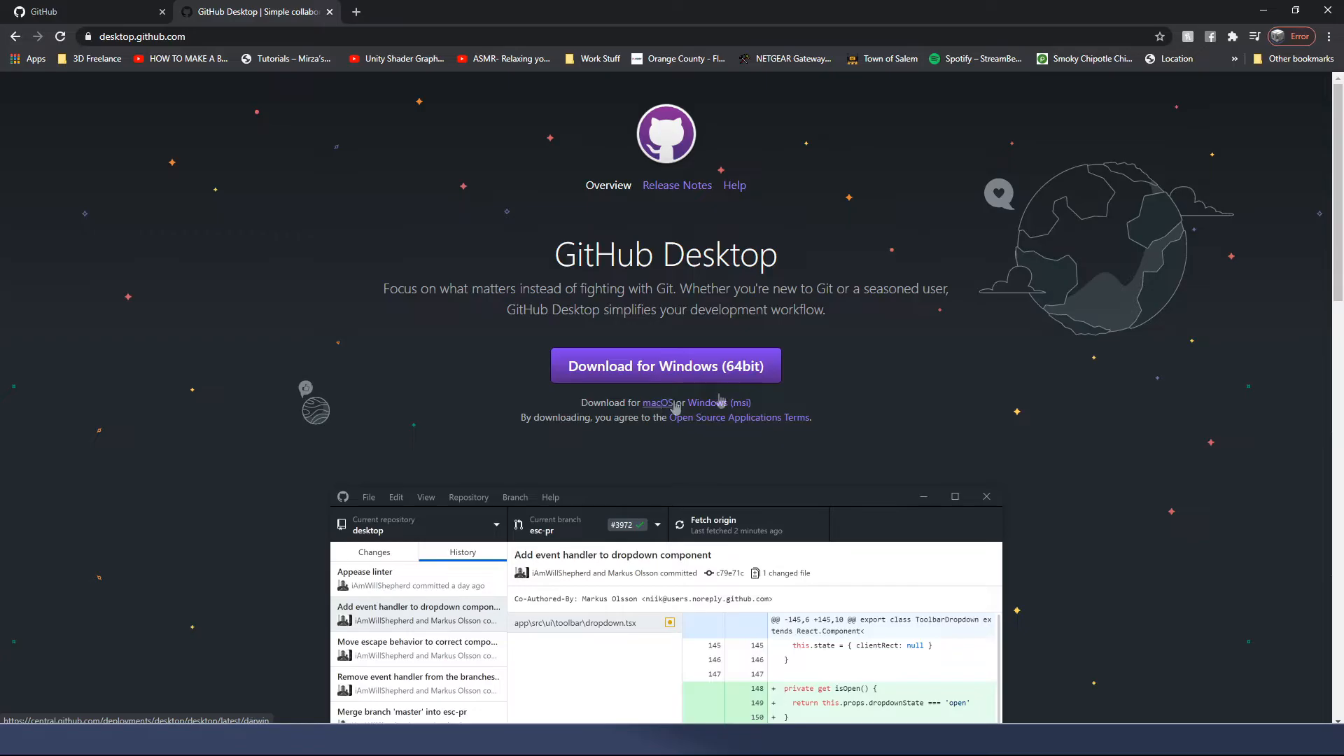
scroll(676, 406, down, 5)
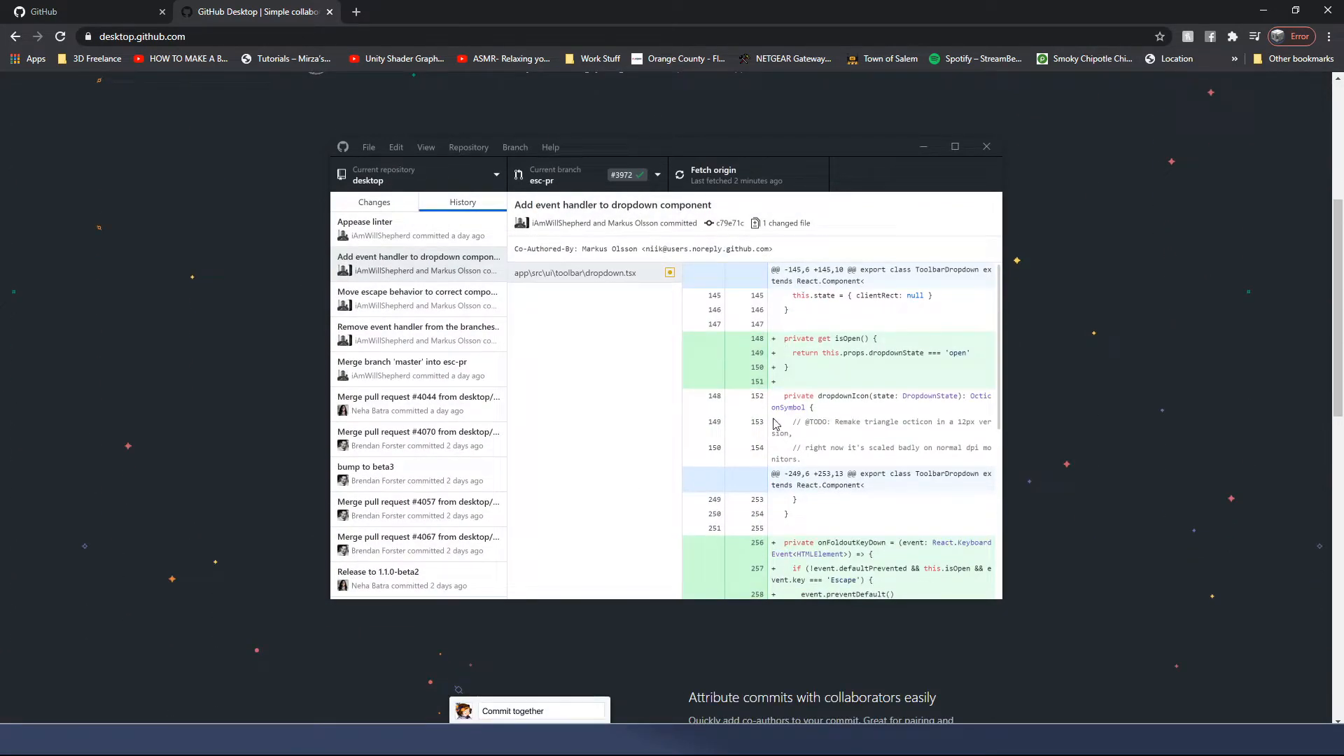
scroll(775, 423, up, 5)
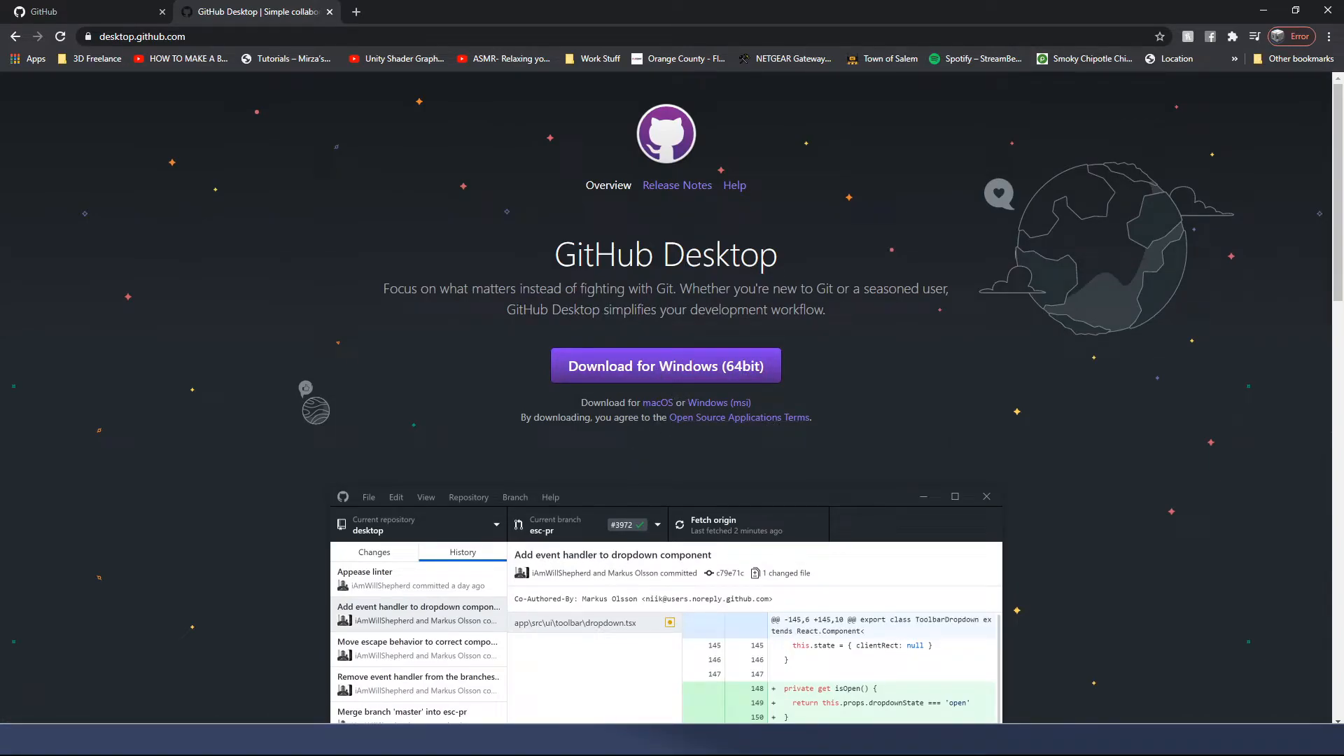
Switch to GitHub Desktop and remove the missing UBR-Tutorial-Series repository from its repository list.
mouse_move(599, 707)
click(604, 706)
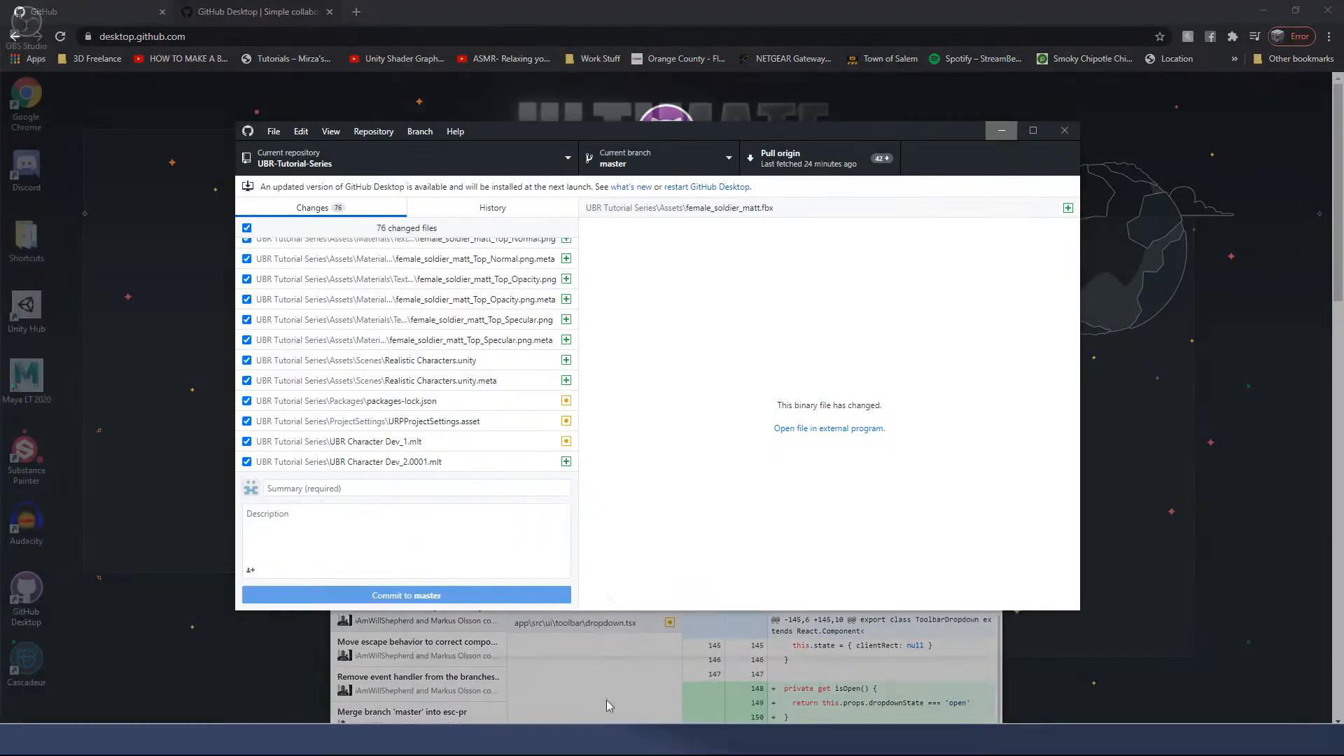
drag(663, 136, 620, 133)
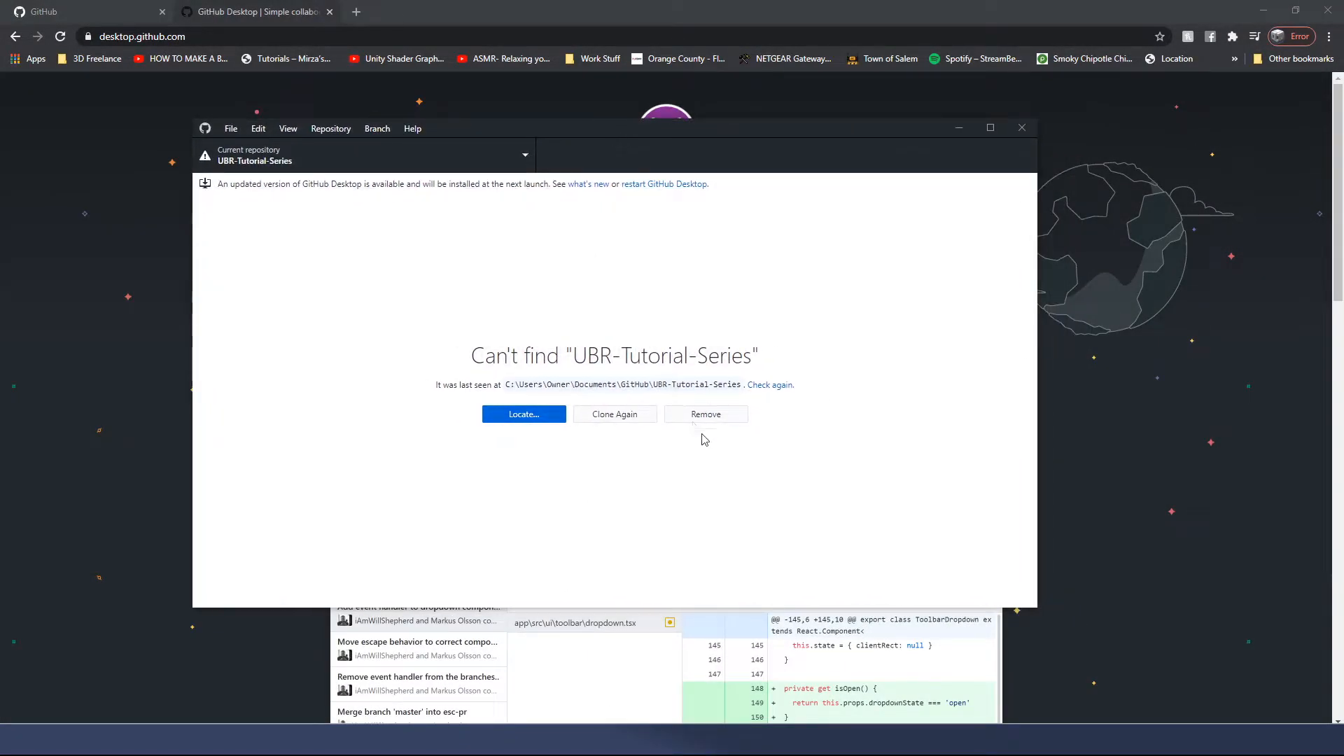
click(708, 415)
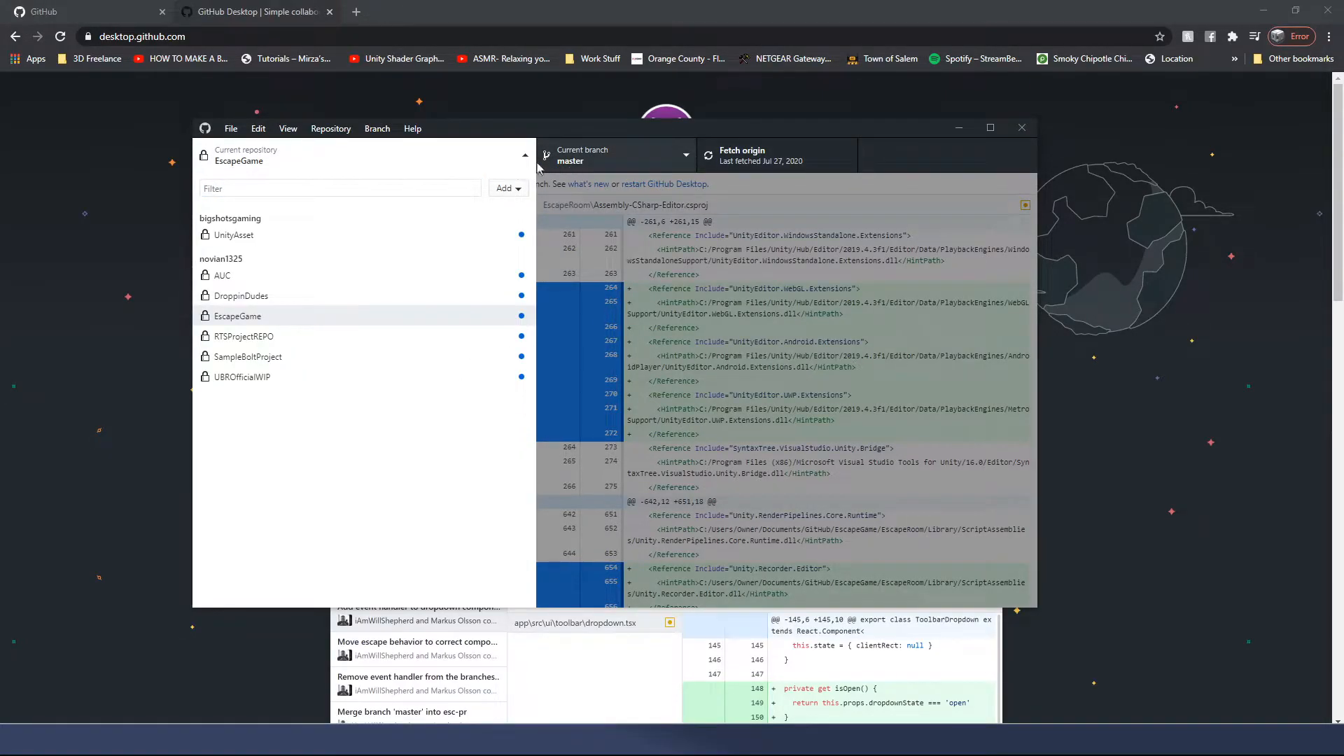
click(414, 155)
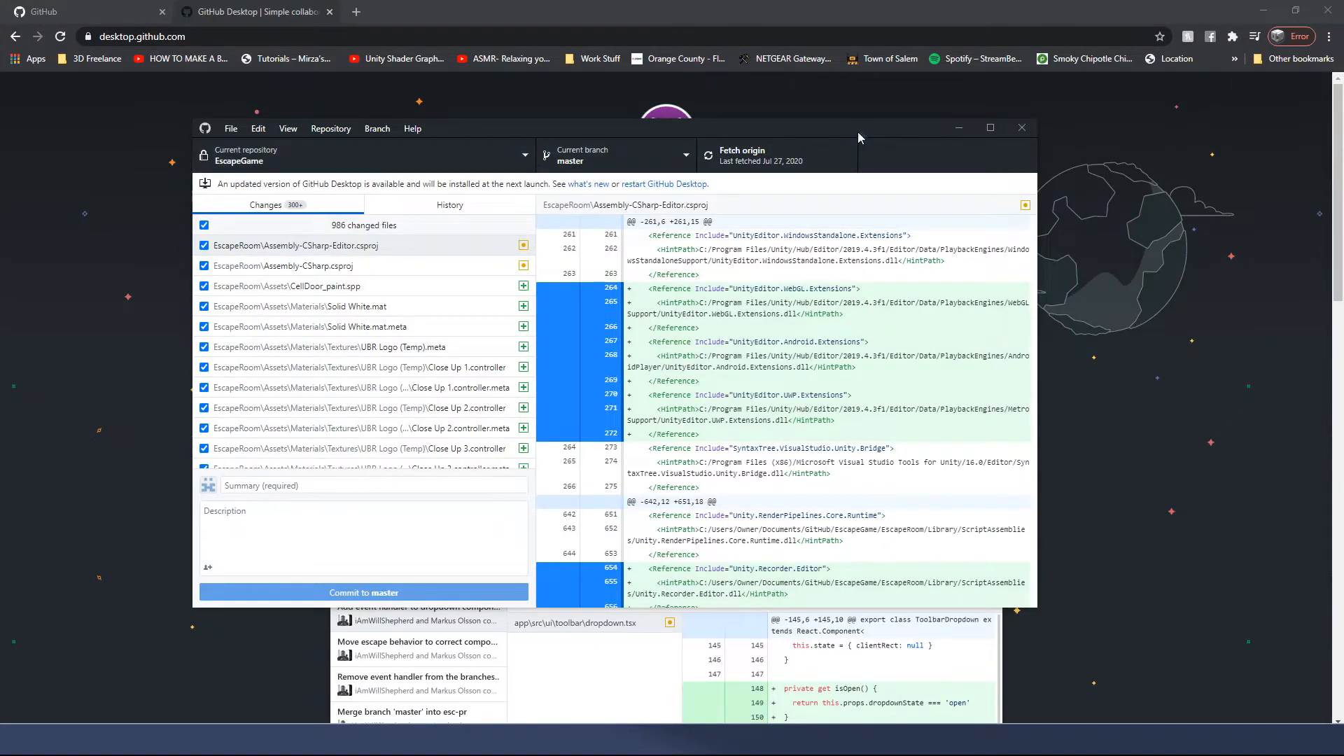
Check the signed-in GitHub.com account in GitHub Desktop's options and close them.
drag(859, 130, 861, 113)
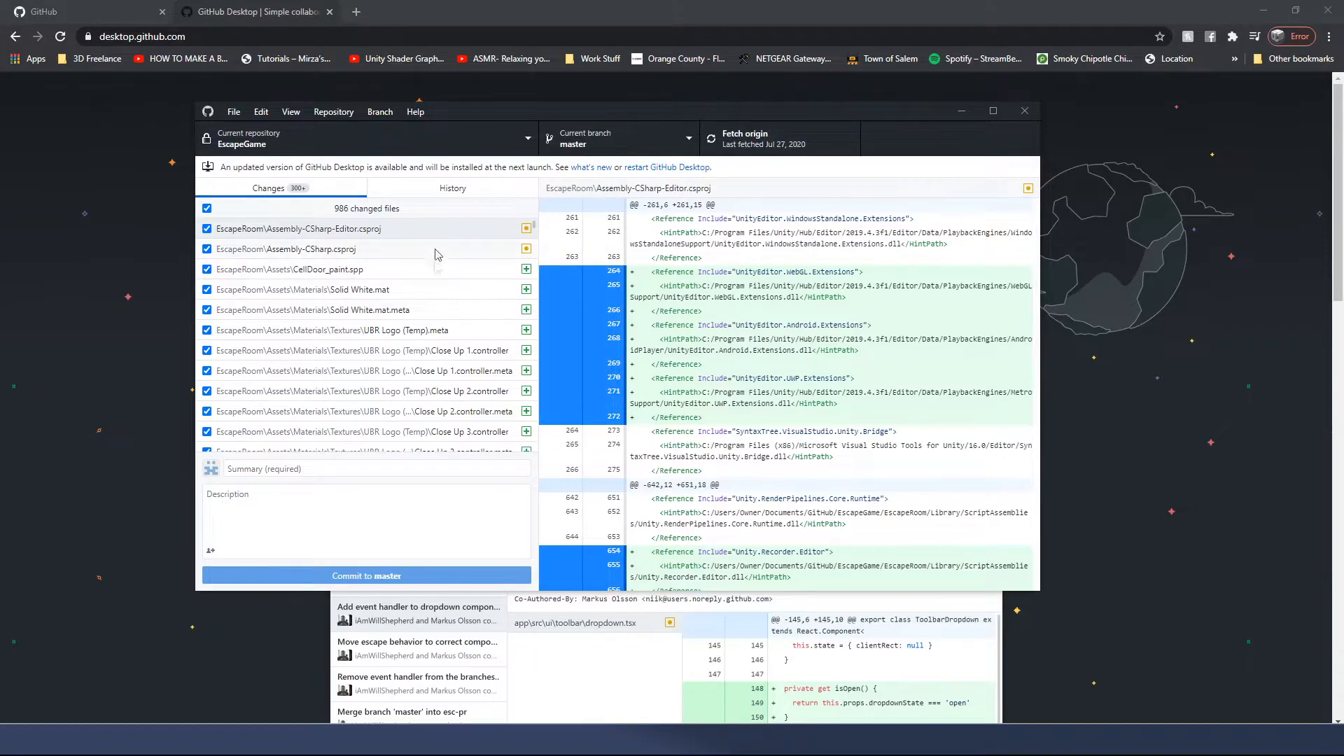
drag(649, 112, 600, 112)
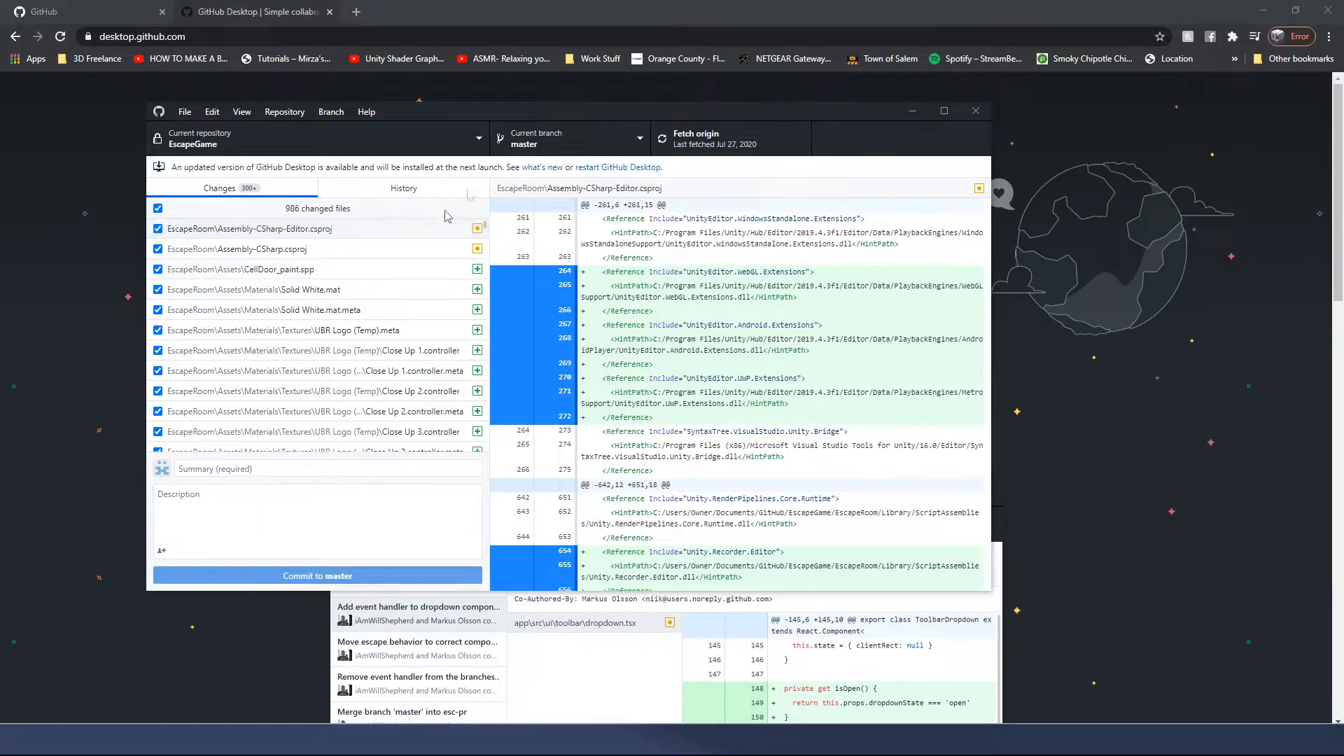
drag(531, 113, 560, 106)
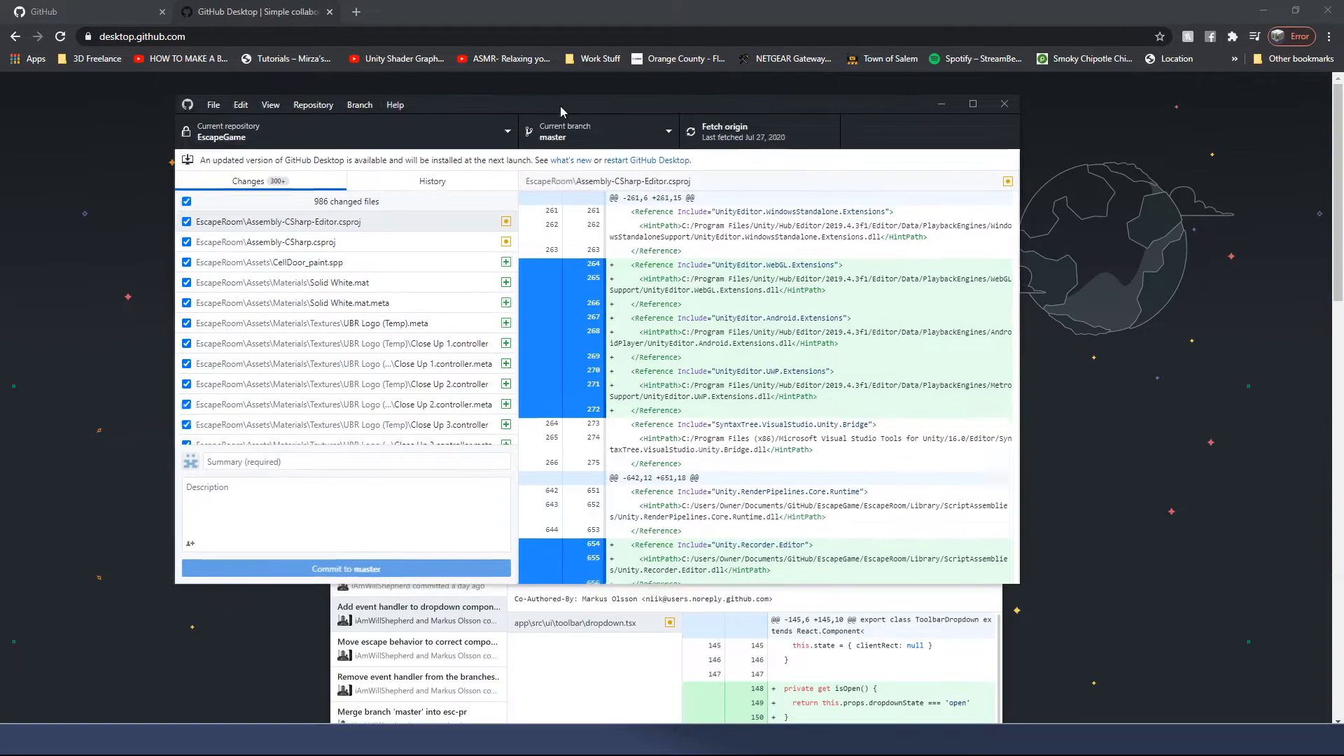
click(215, 108)
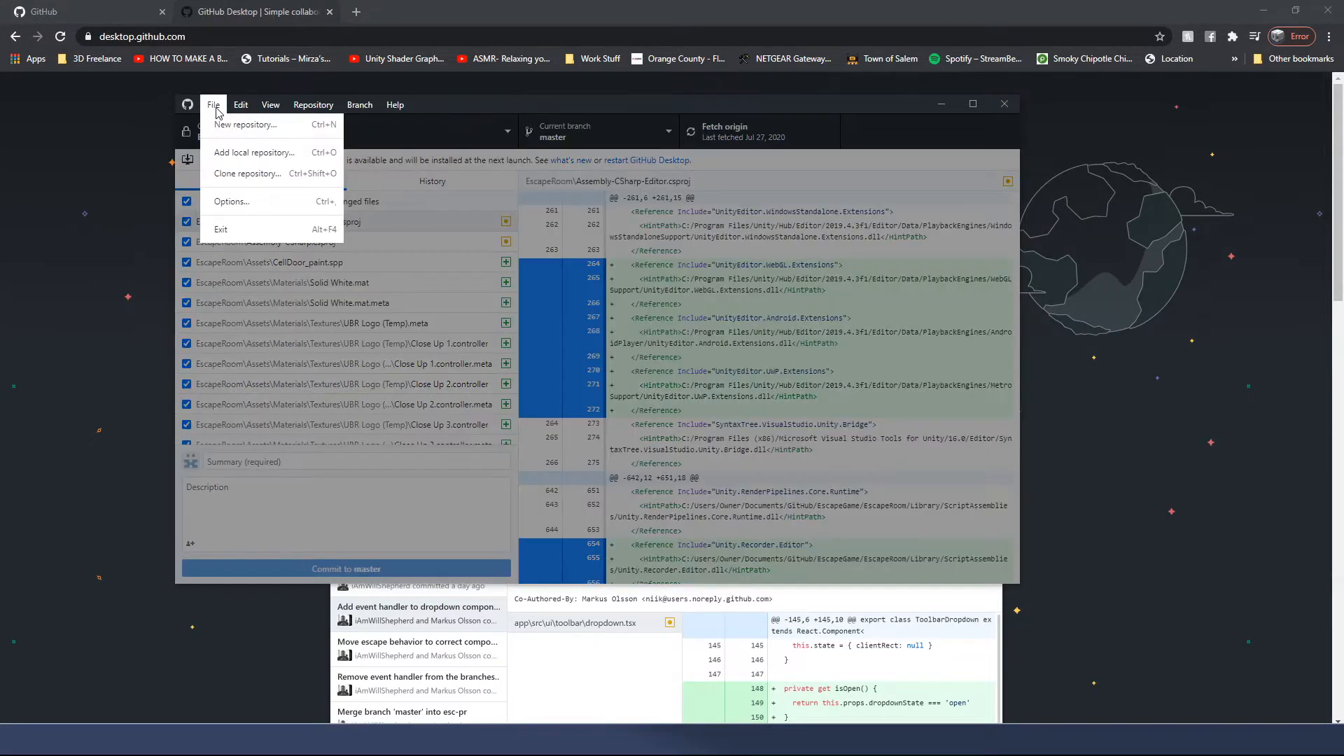
click(230, 203)
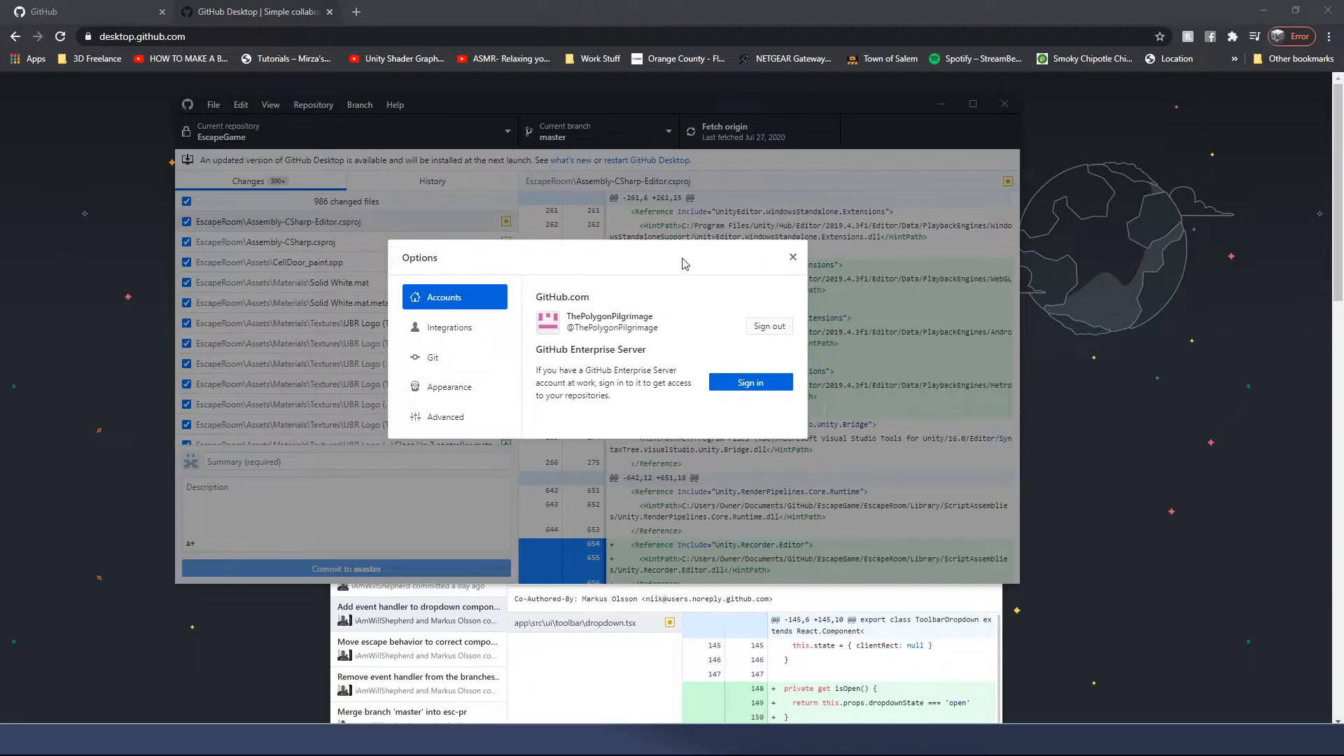
click(792, 258)
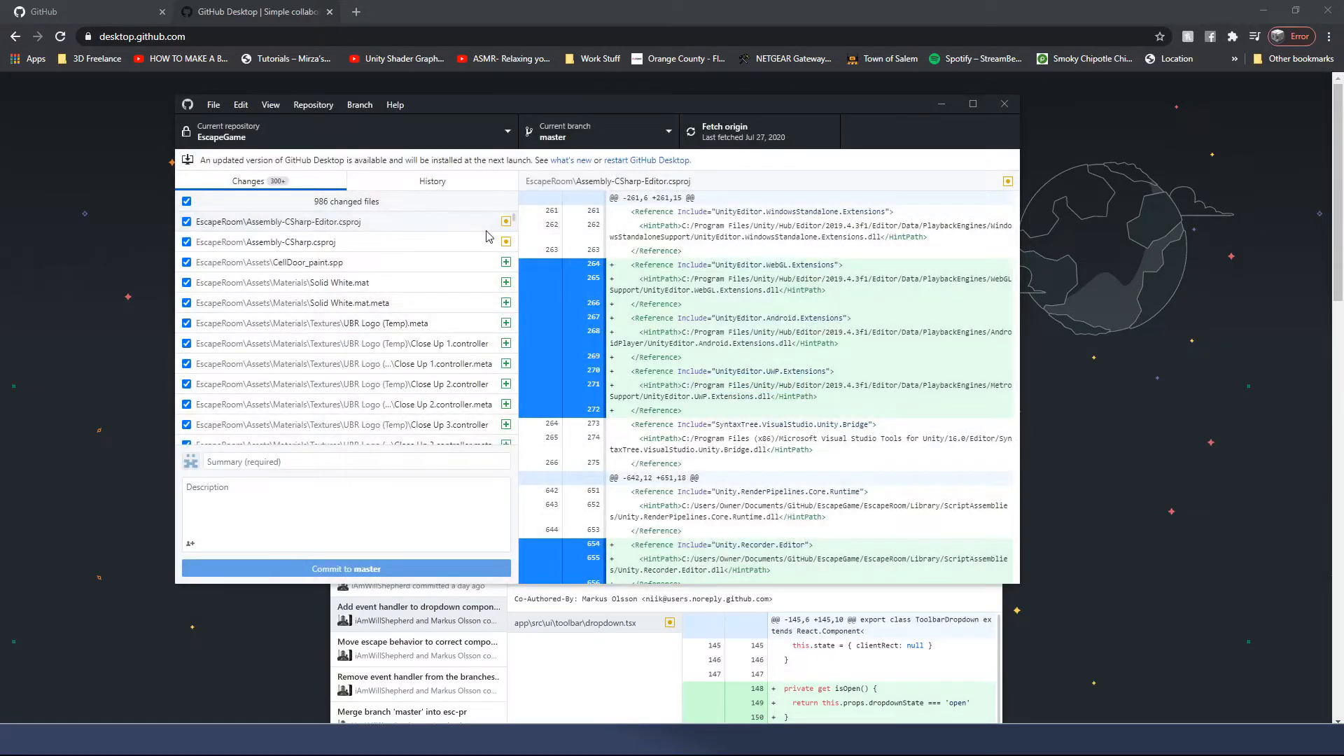
Start a new repository named UBR Official Repo with the description "The official repo for the UBR Series".
click(215, 107)
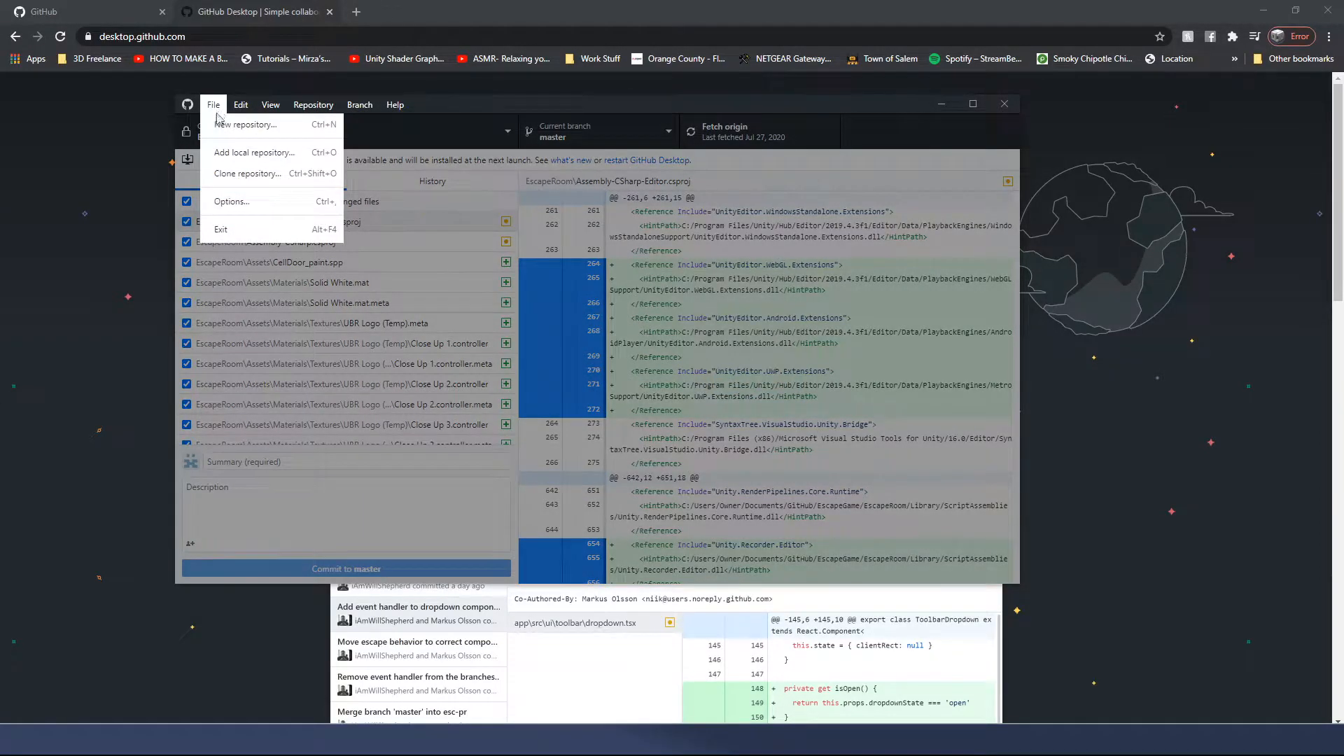
click(237, 126)
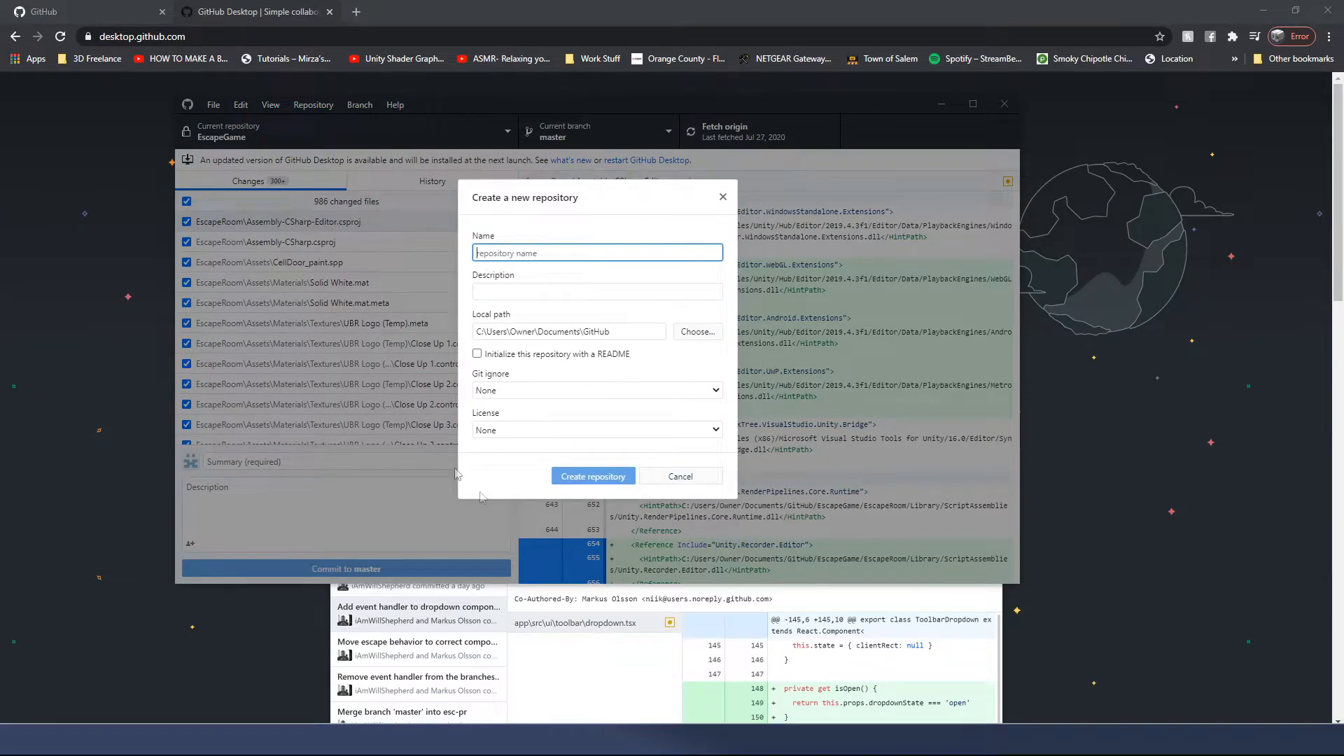
text(UBR Official Rre)
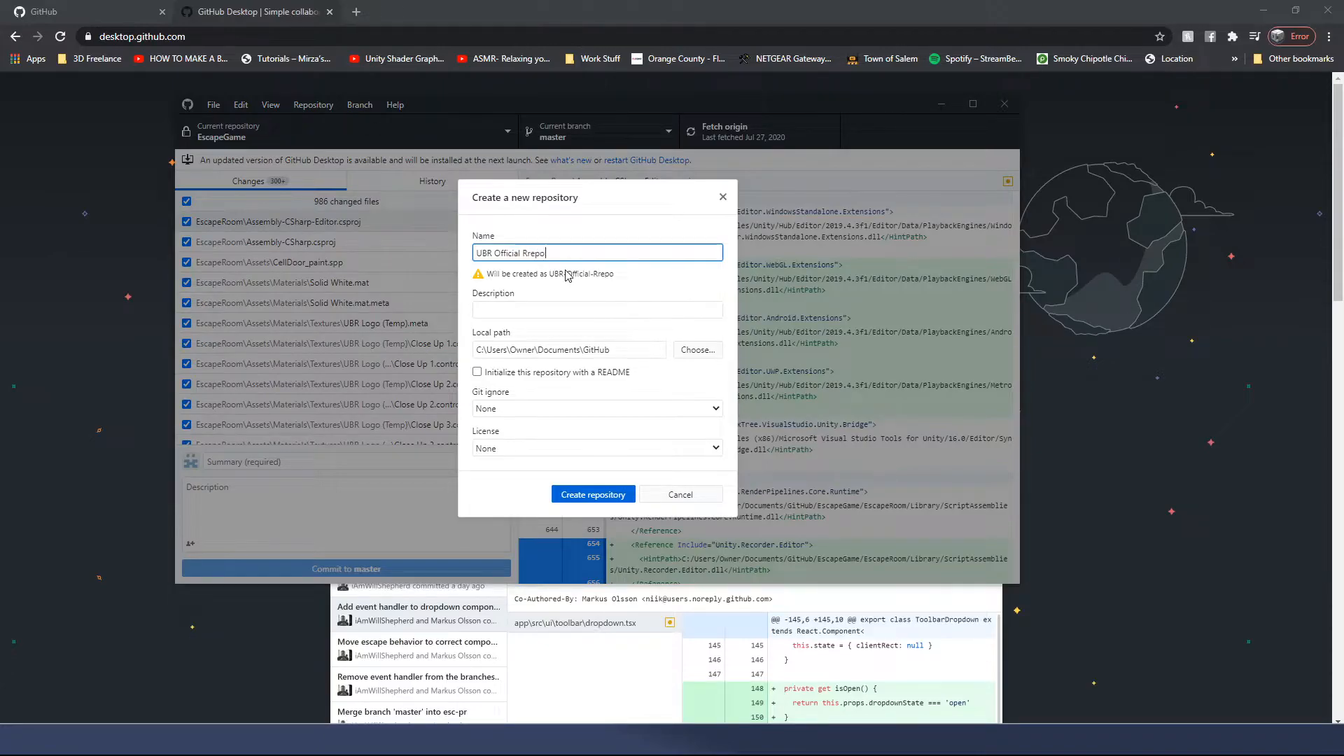
text(po)
click(552, 311)
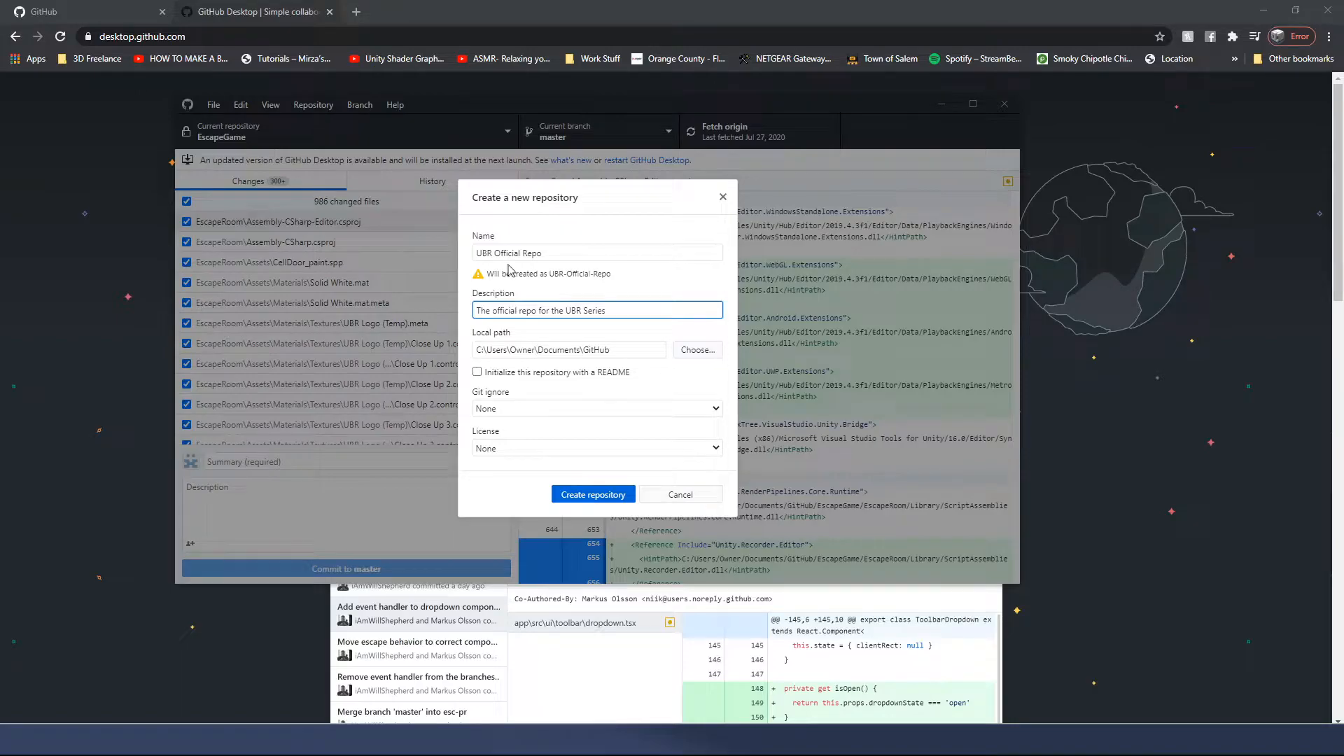
click(631, 350)
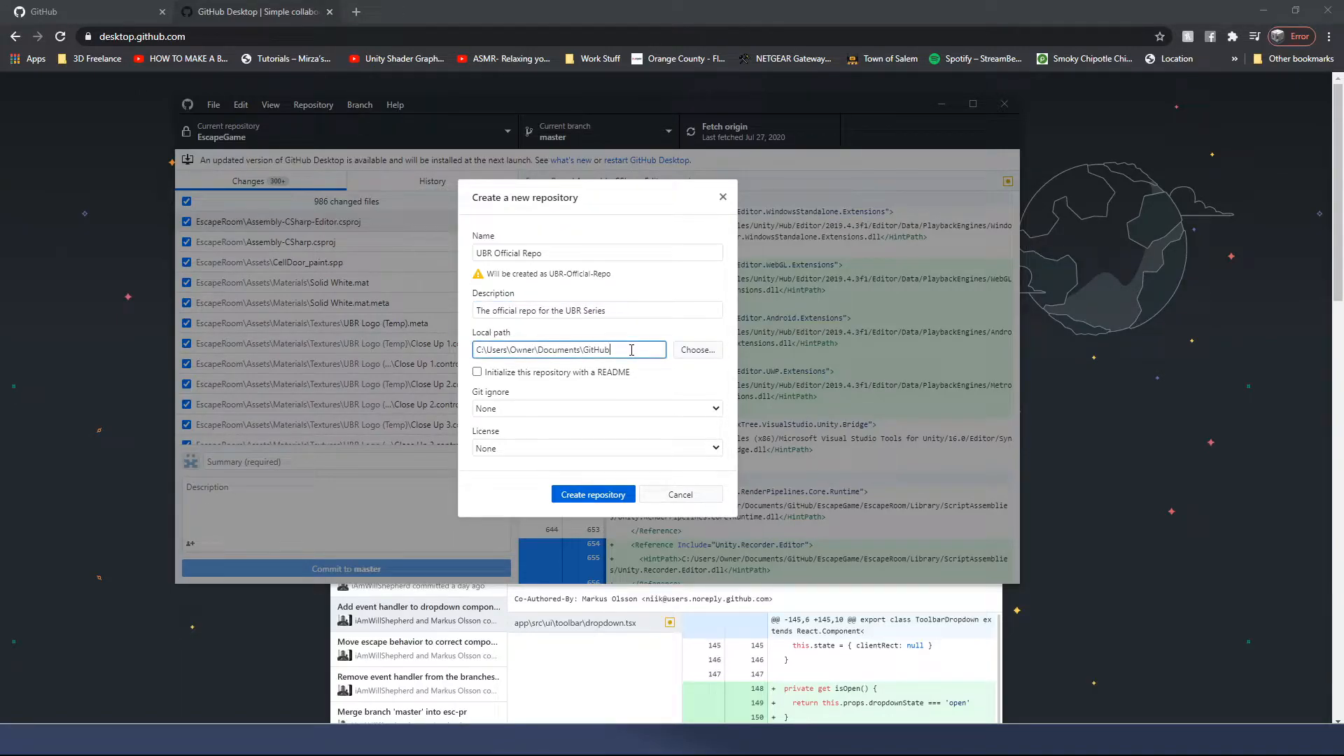
drag(576, 248, 396, 250)
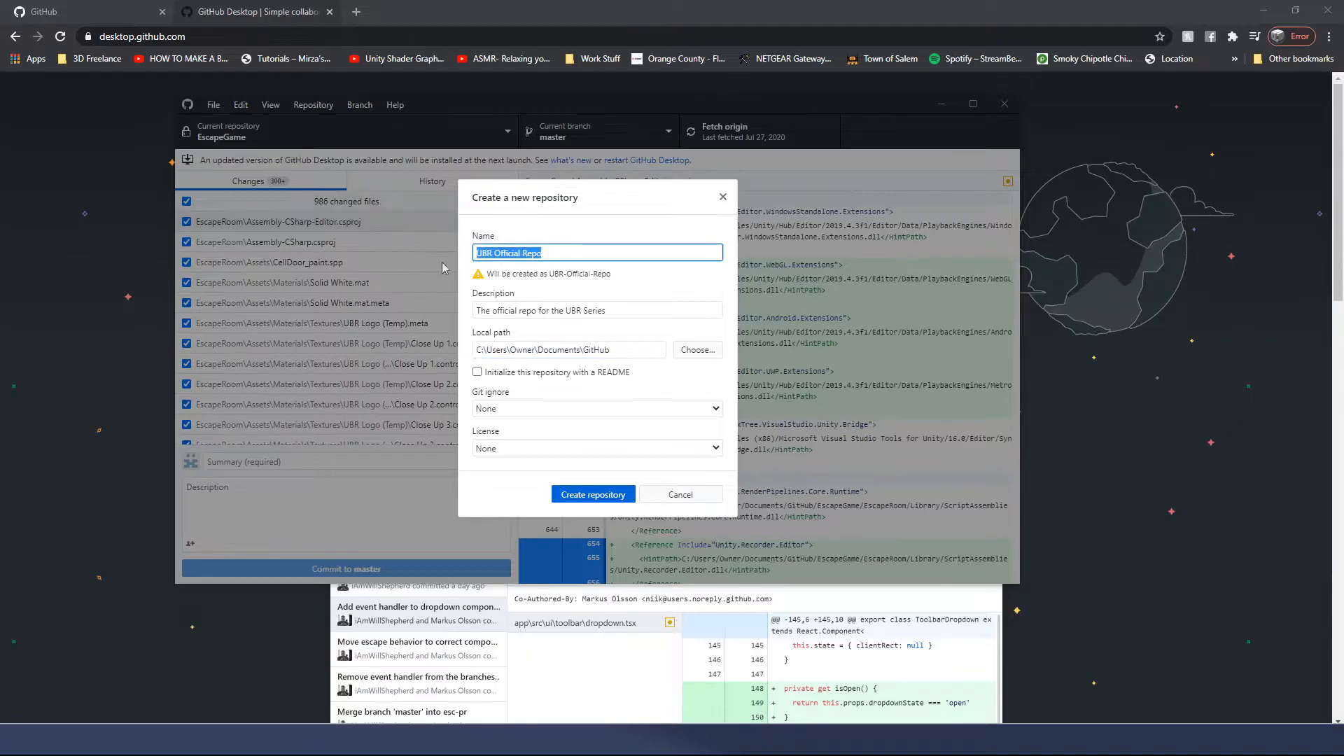
click(631, 351)
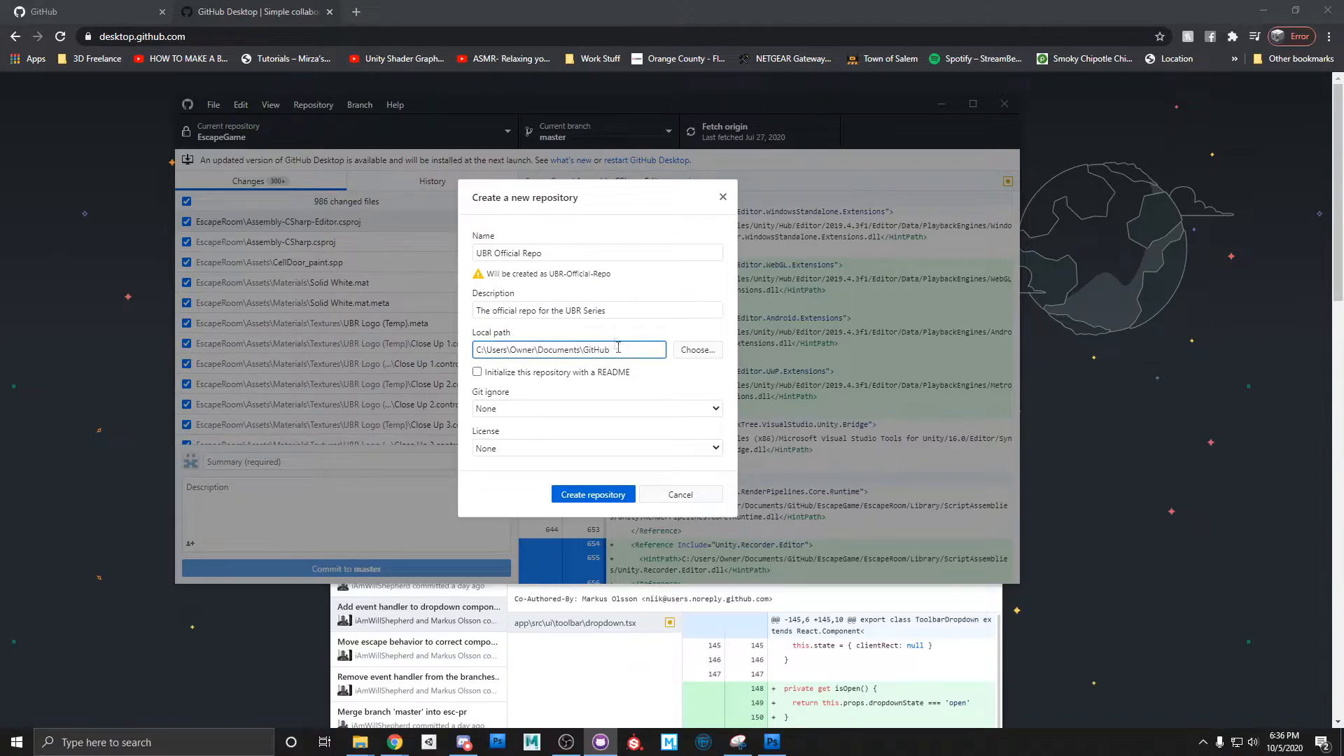
triple_click(549, 254)
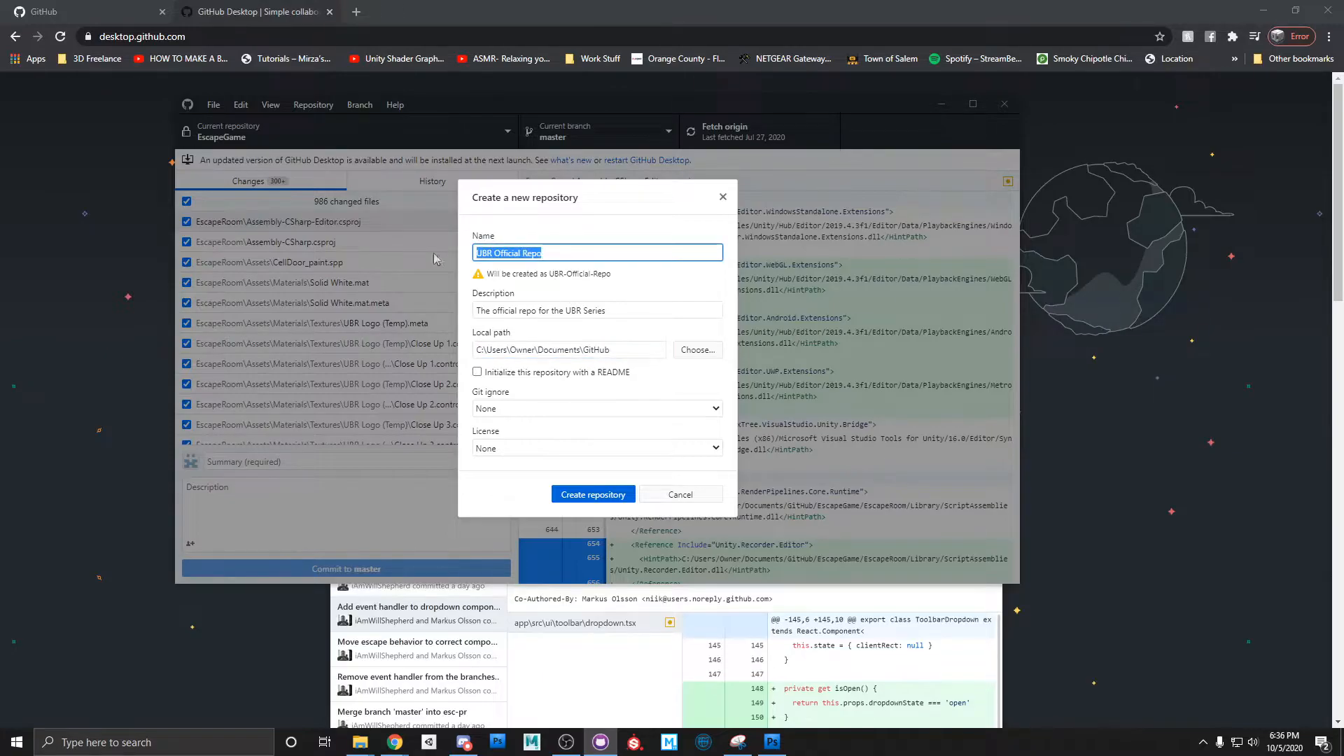
click(631, 351)
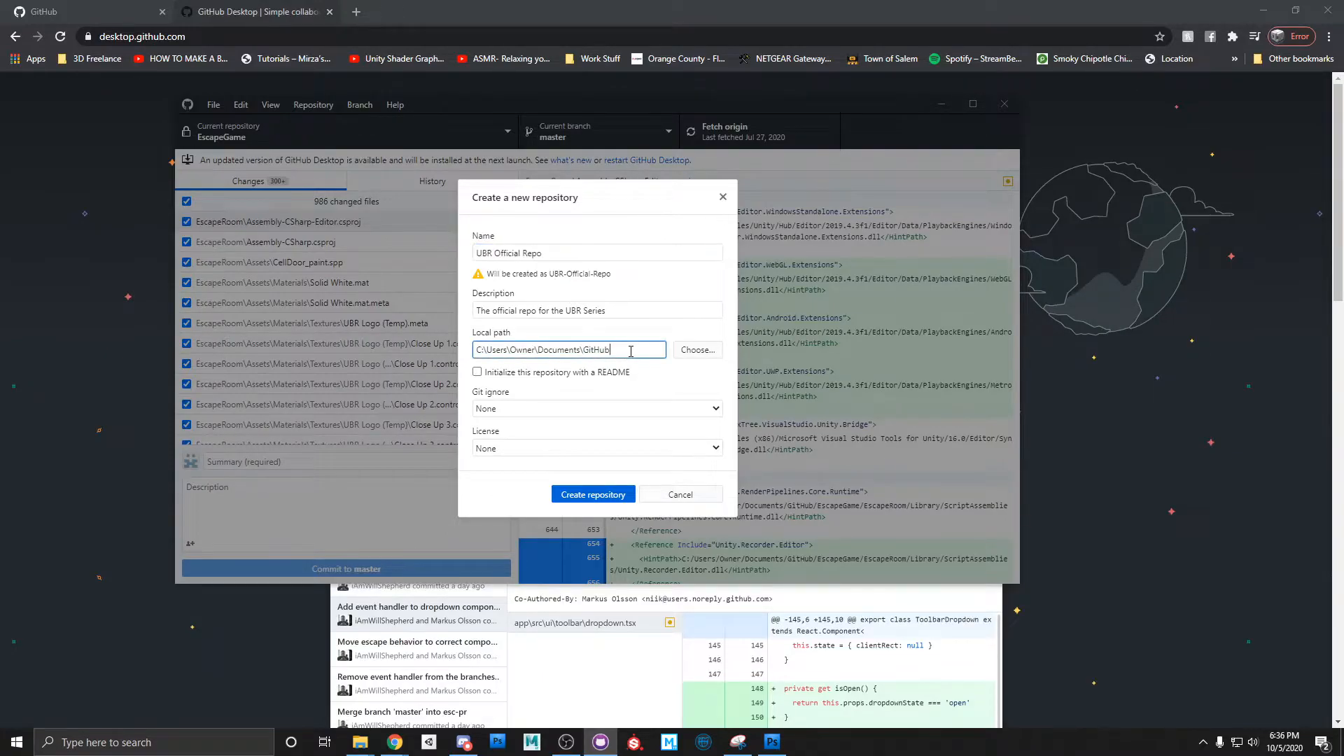
Shorten the new repository's name to UBR Repo.
double_click(524, 254)
key(BackSpace)
click(553, 250)
click(631, 352)
Create the repository with the Unity Git ignore template and the license set to None.
click(509, 411)
drag(716, 448, 718, 639)
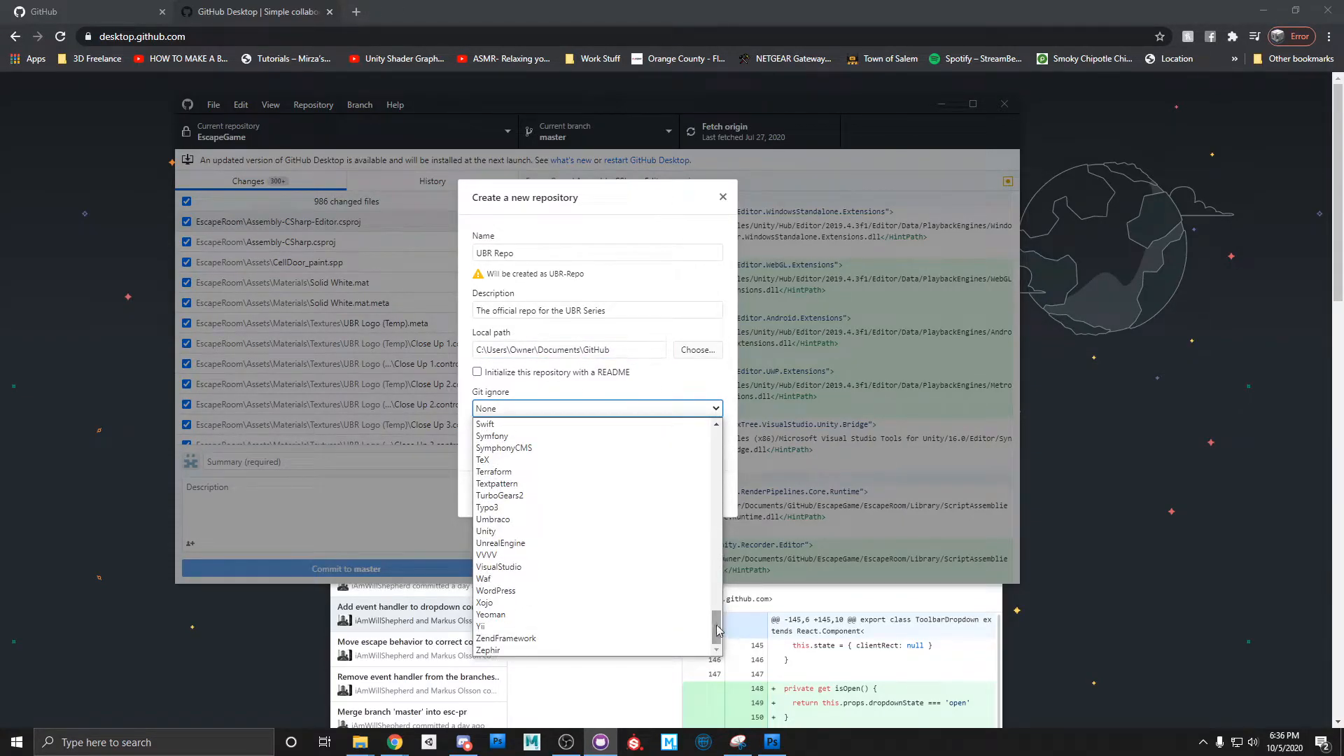
click(524, 534)
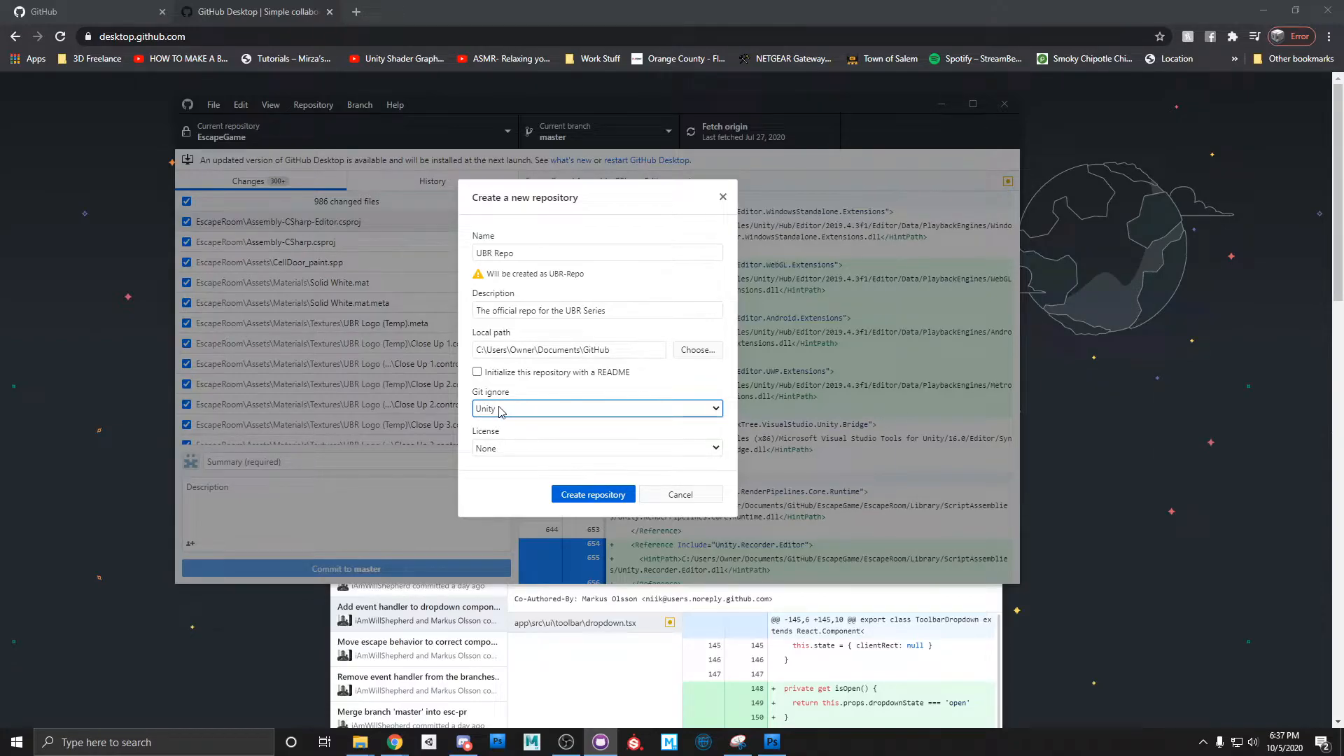
click(627, 450)
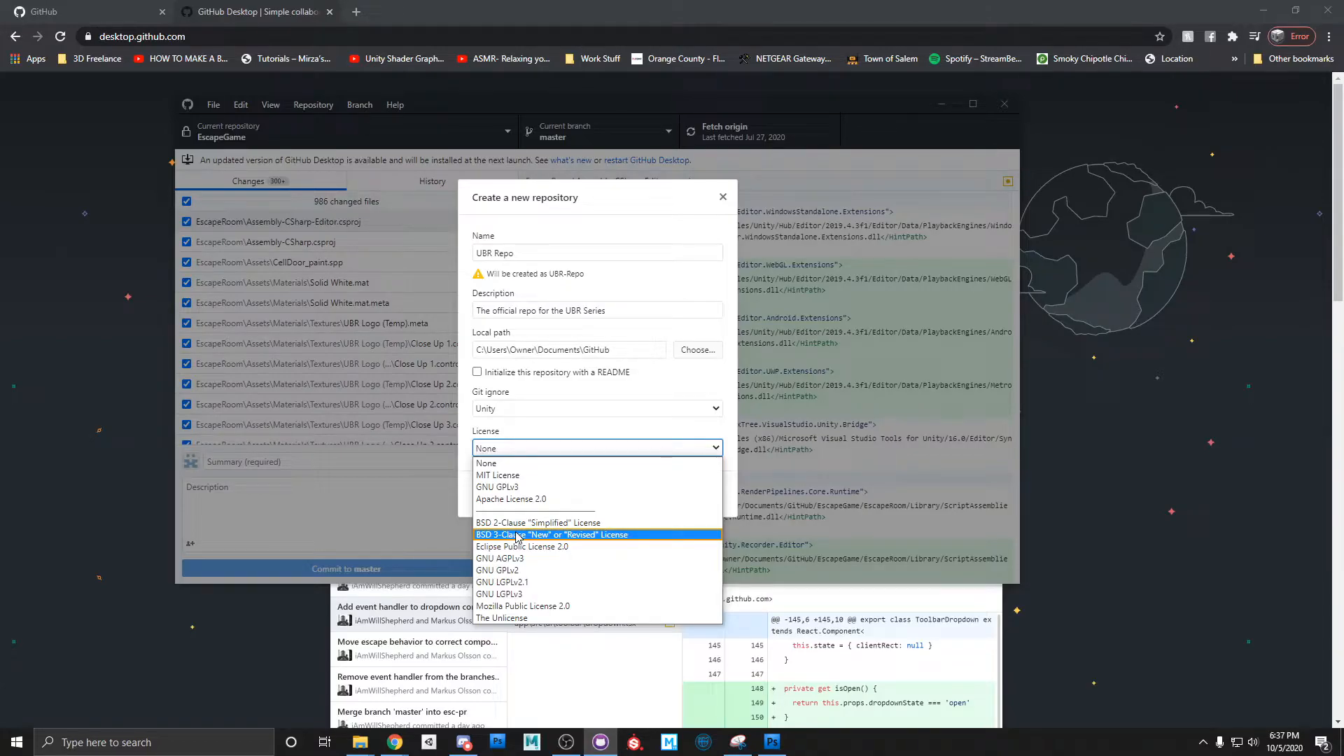
click(505, 465)
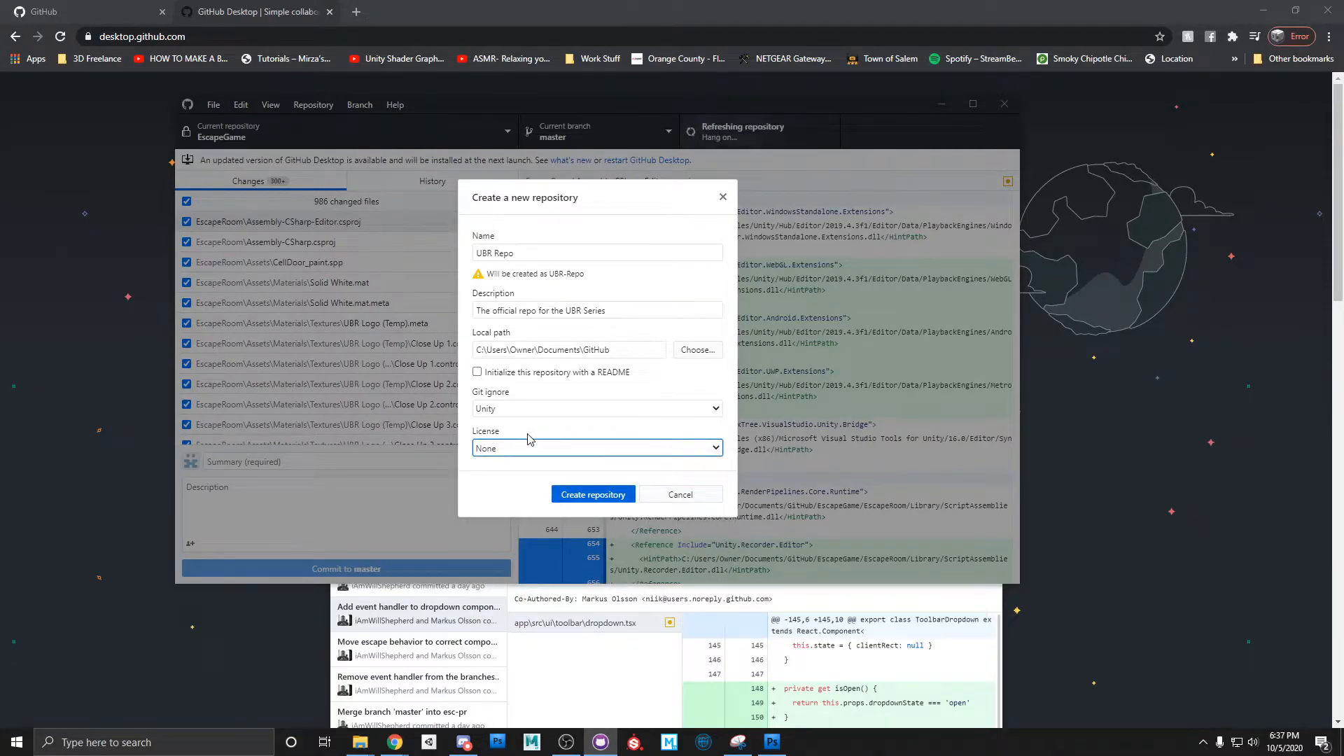
click(596, 495)
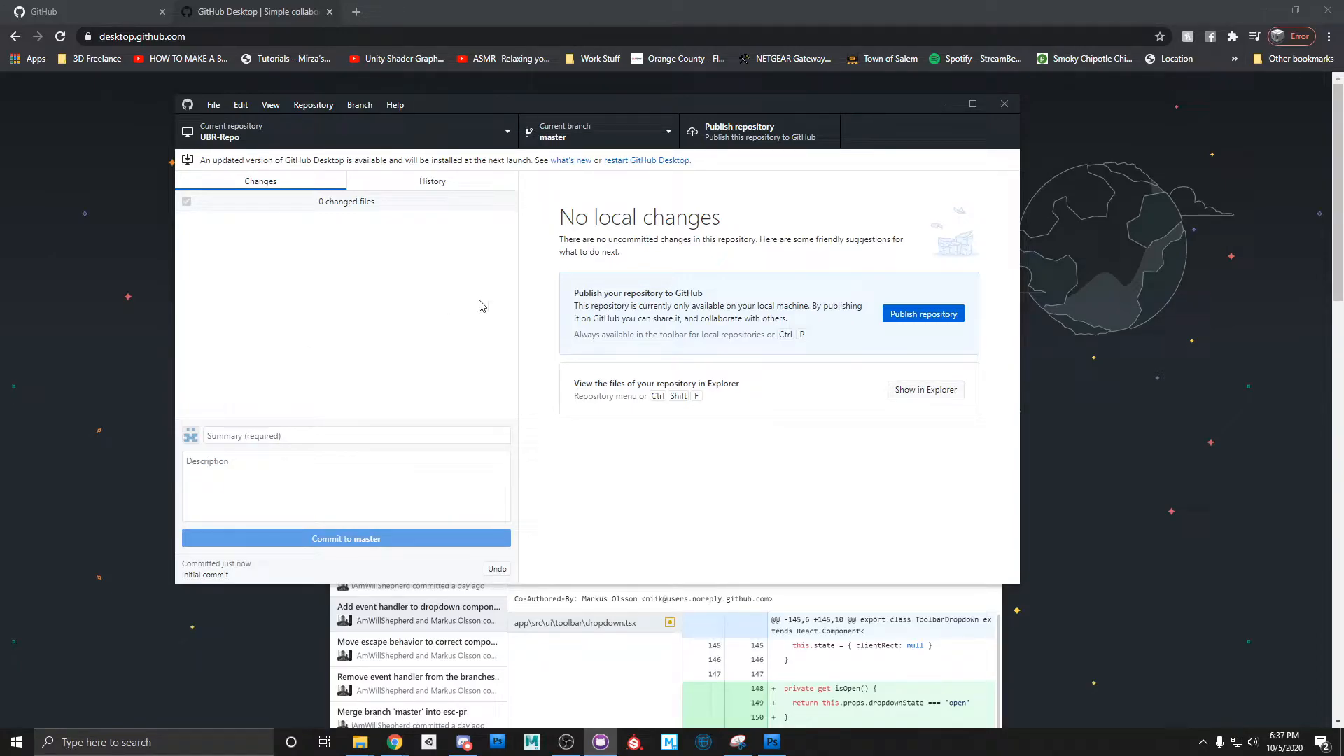
Minimize the browser and arrange GitHub Desktop and the Unity Projects and GitHub folder windows, selecting an item in Unity Projects.
click(1264, 13)
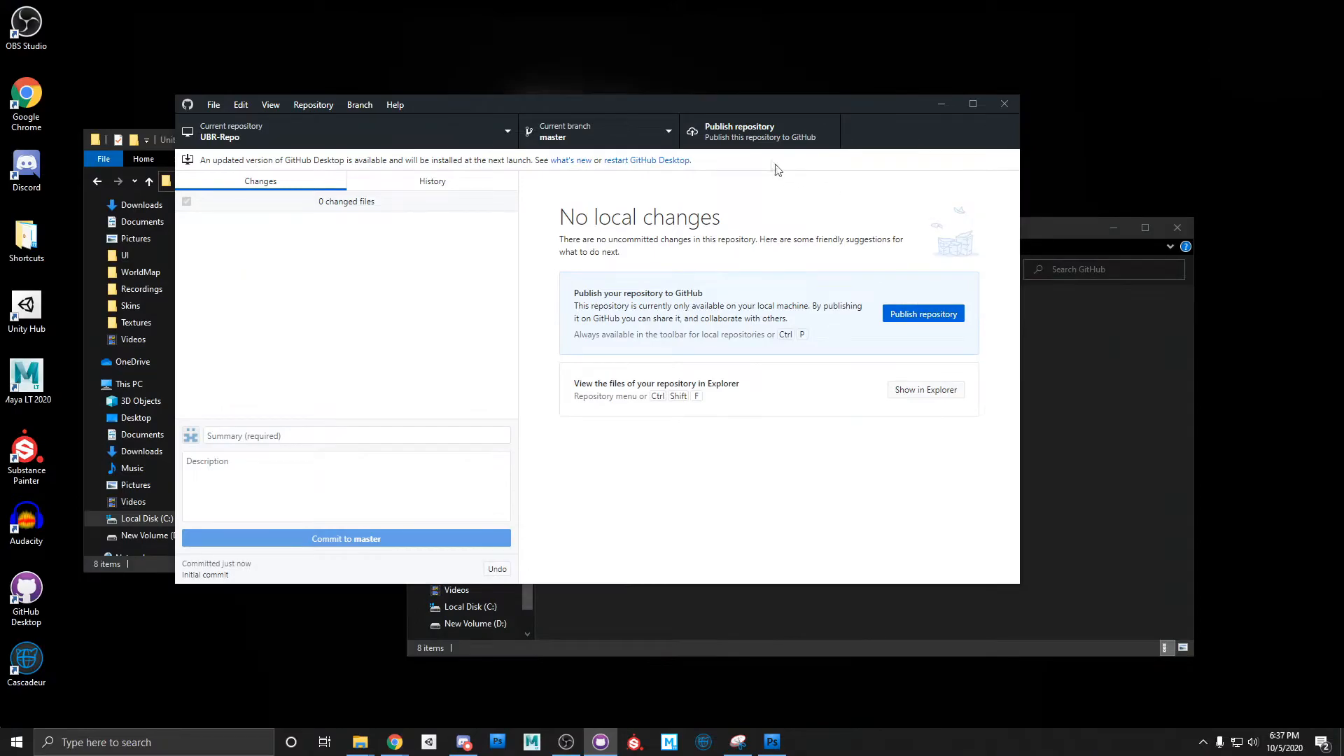
drag(783, 104, 787, 552)
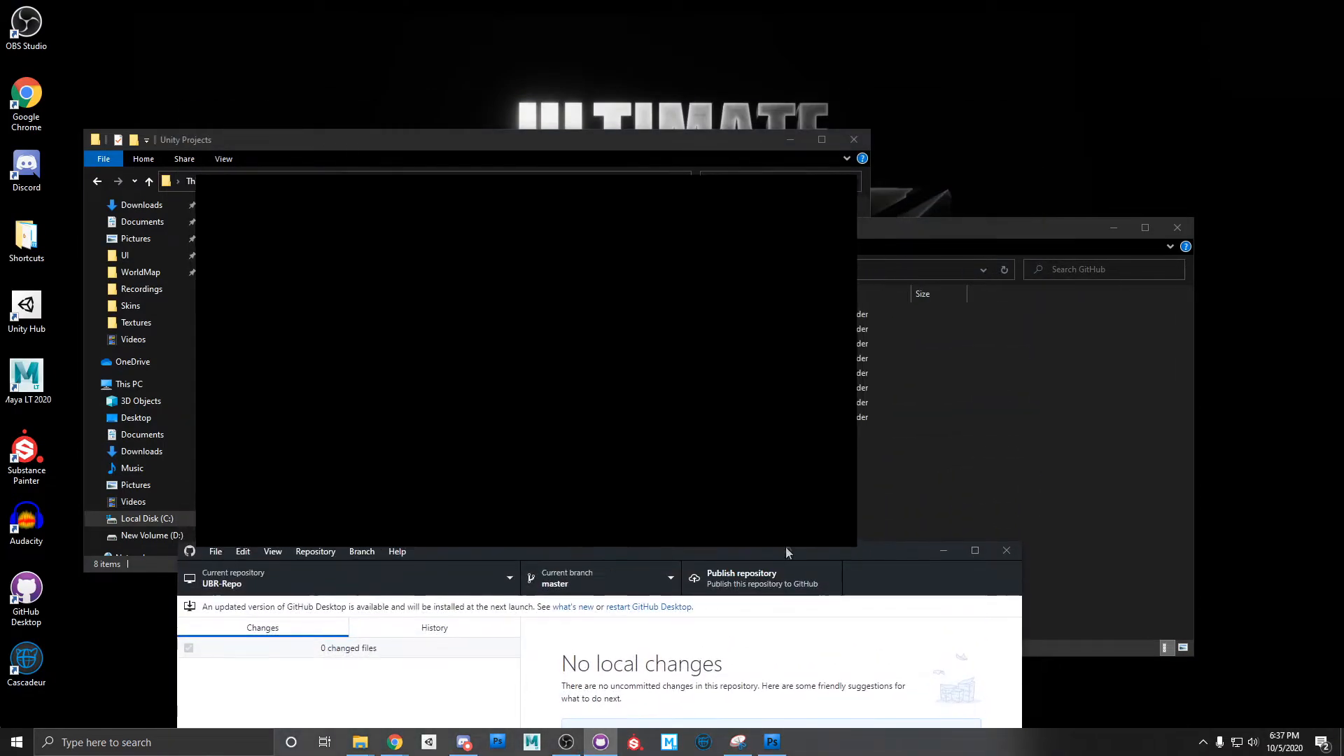
drag(590, 147, 587, 49)
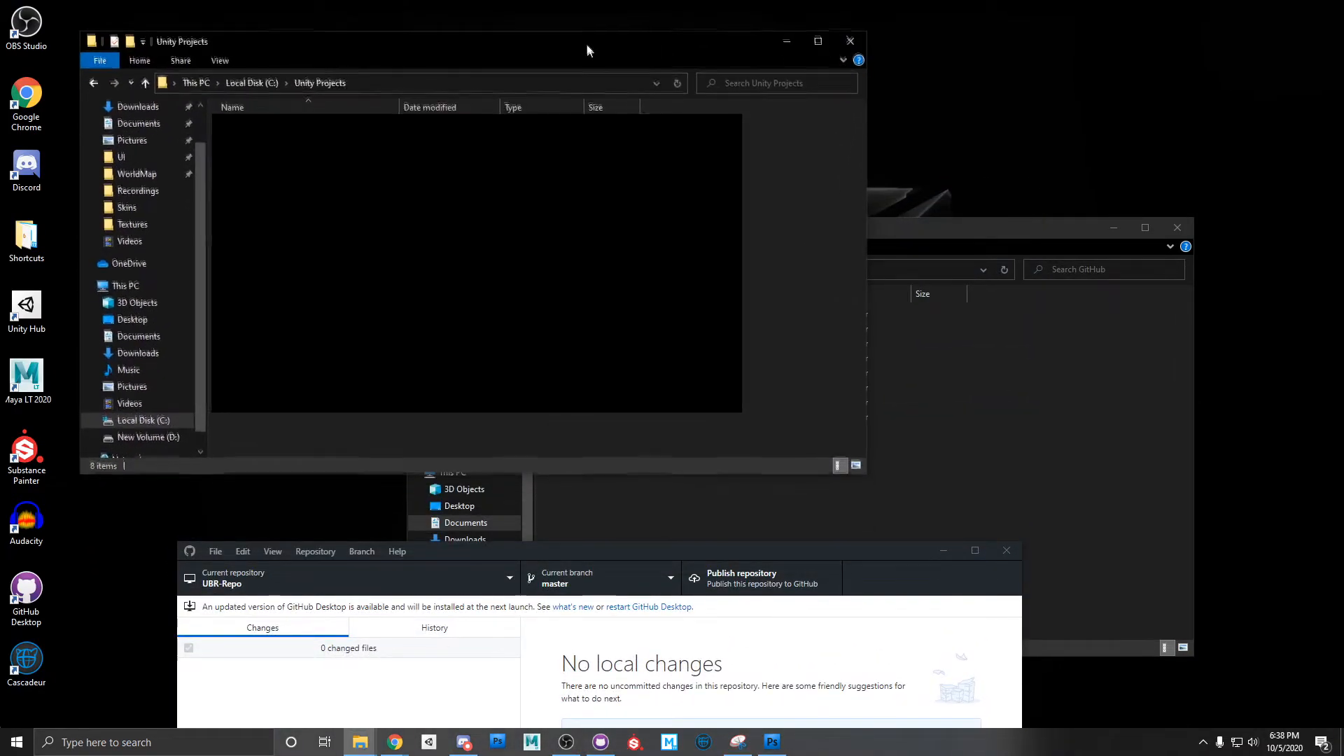
drag(953, 230, 993, 276)
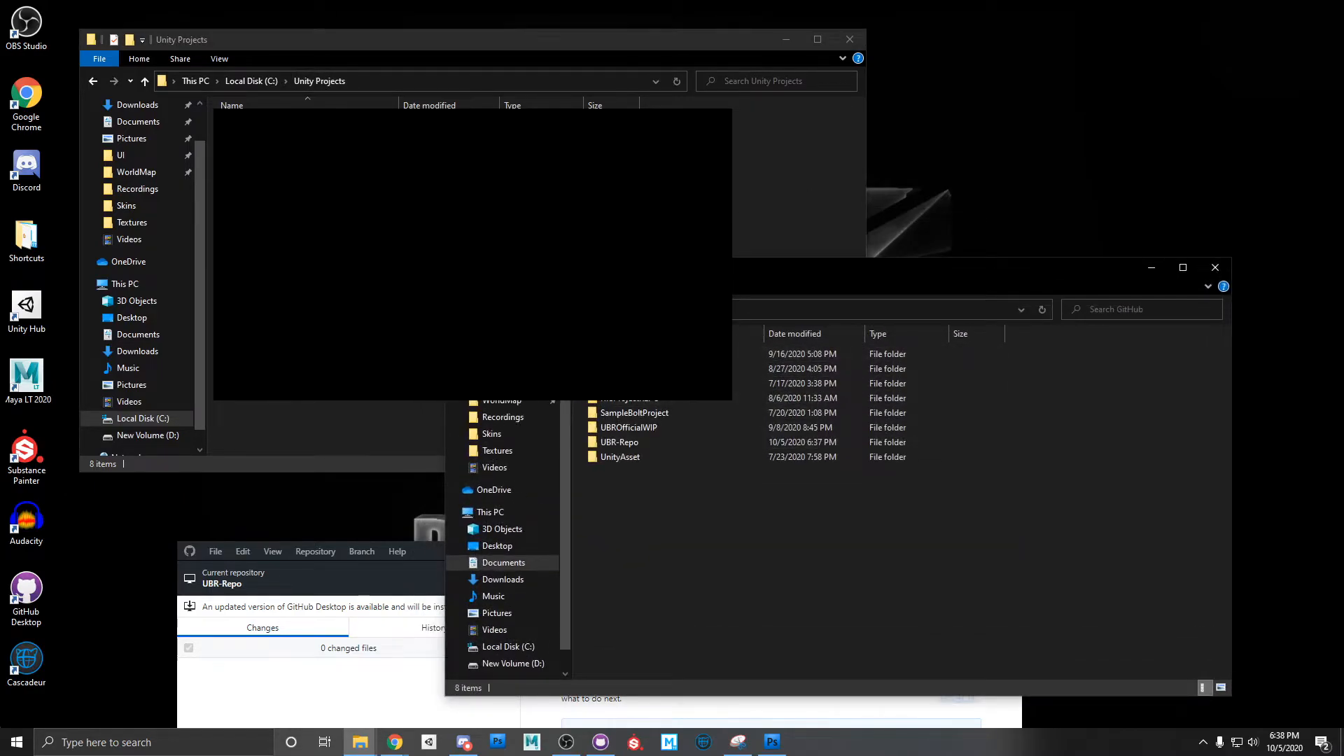
click(281, 176)
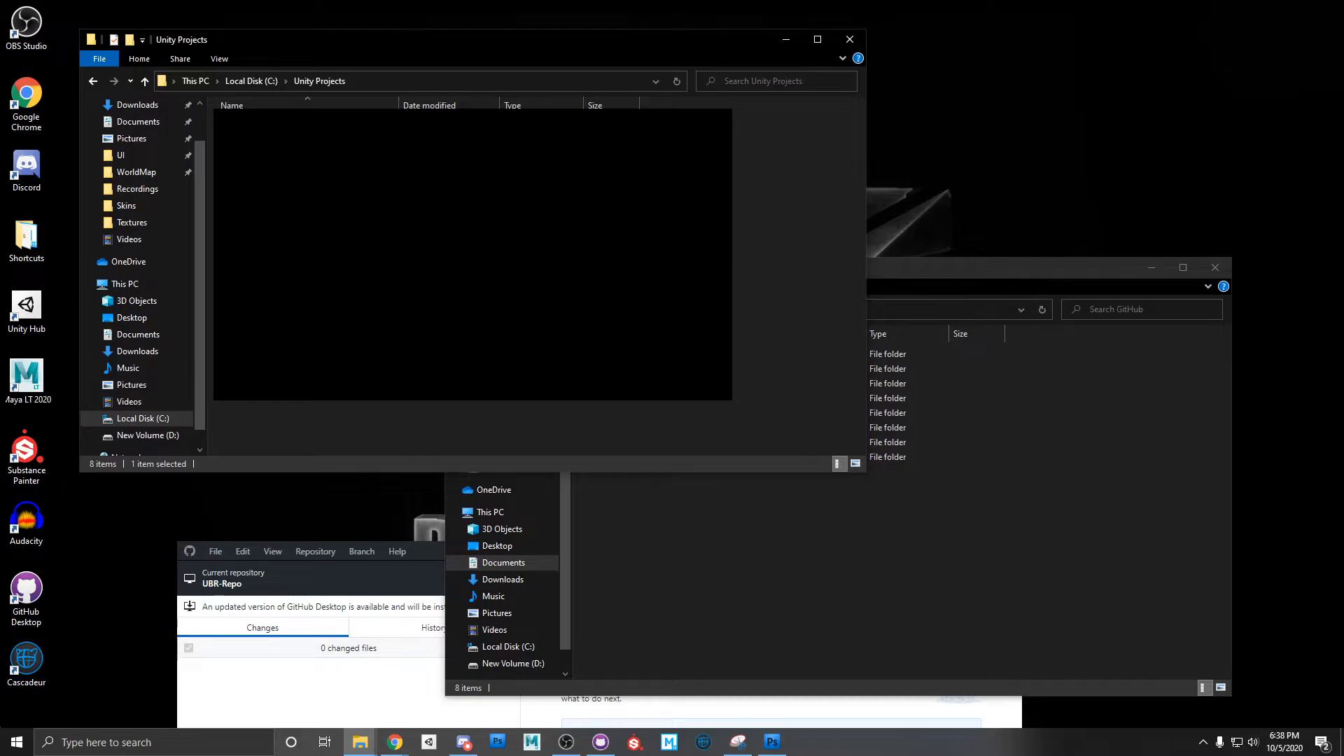
click(910, 276)
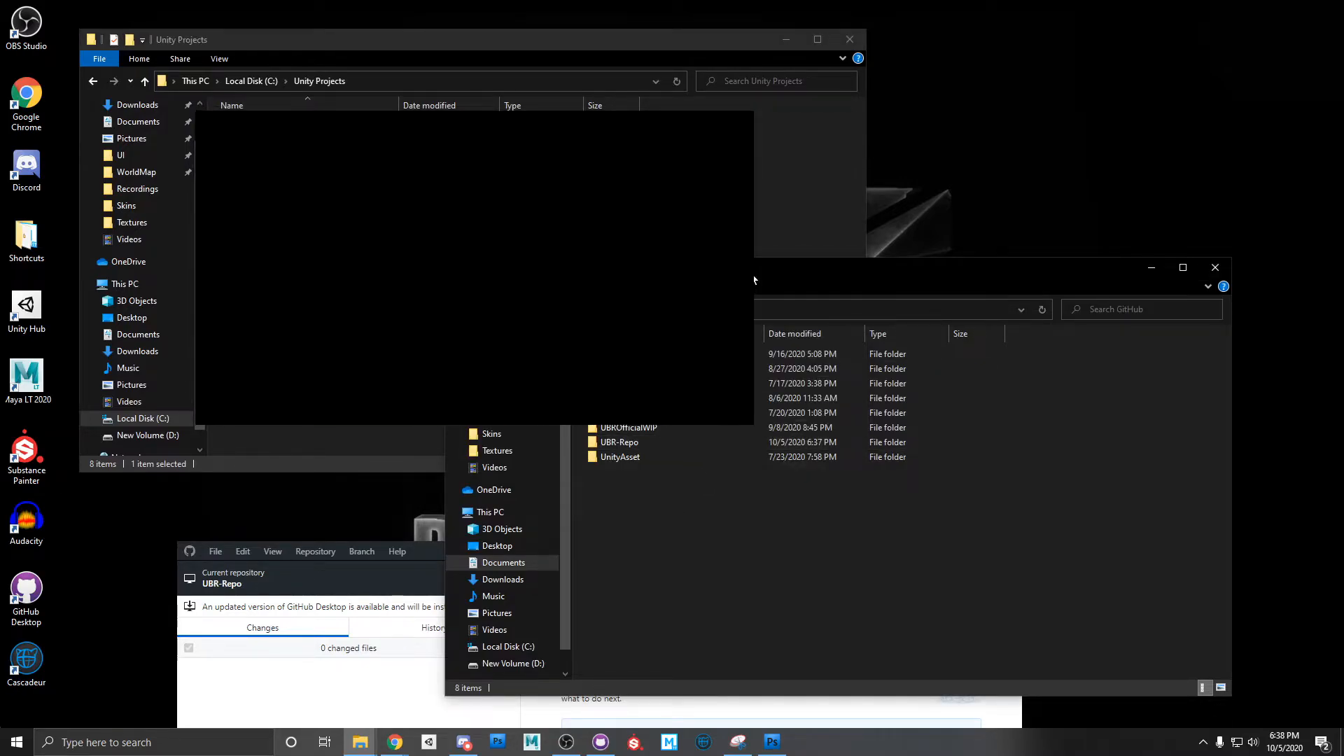
Paste the copied Ultimate Battle Royale Tutorial Series project folder into the UBR-Repo folder.
drag(752, 274, 754, 260)
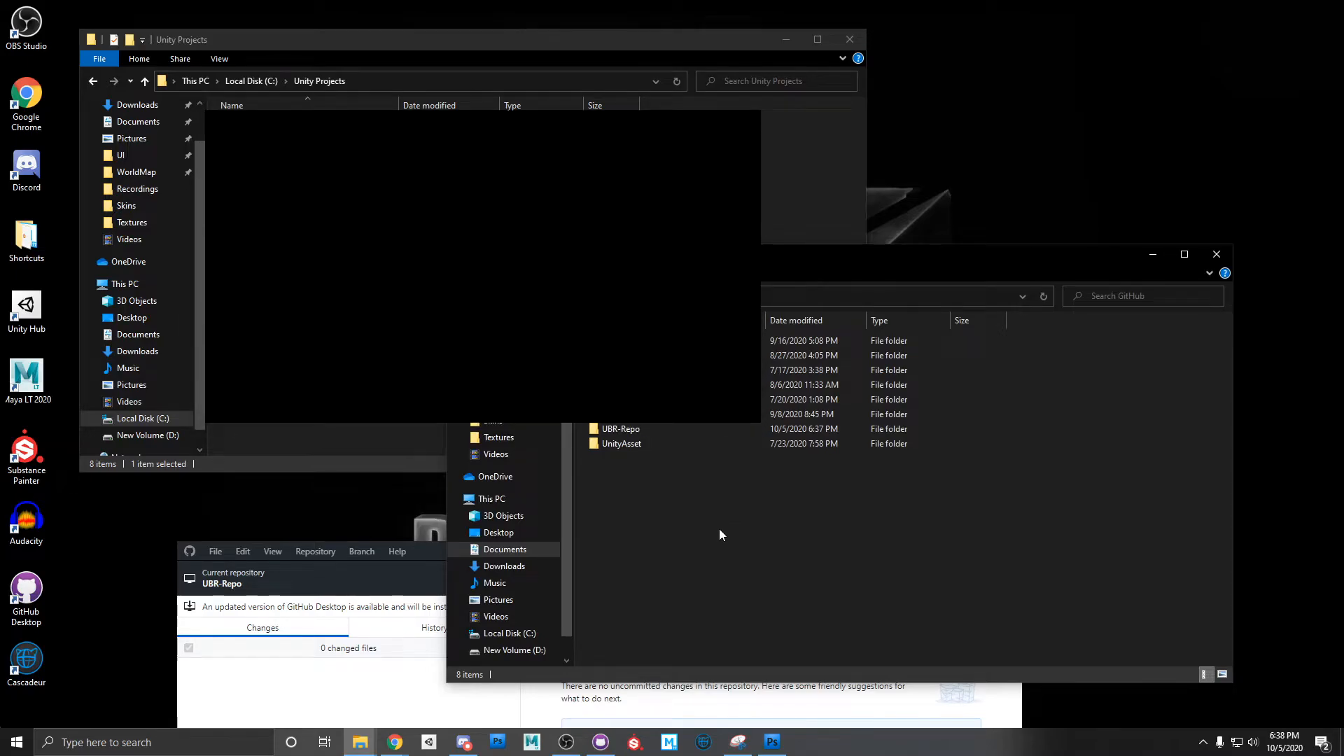
double_click(637, 428)
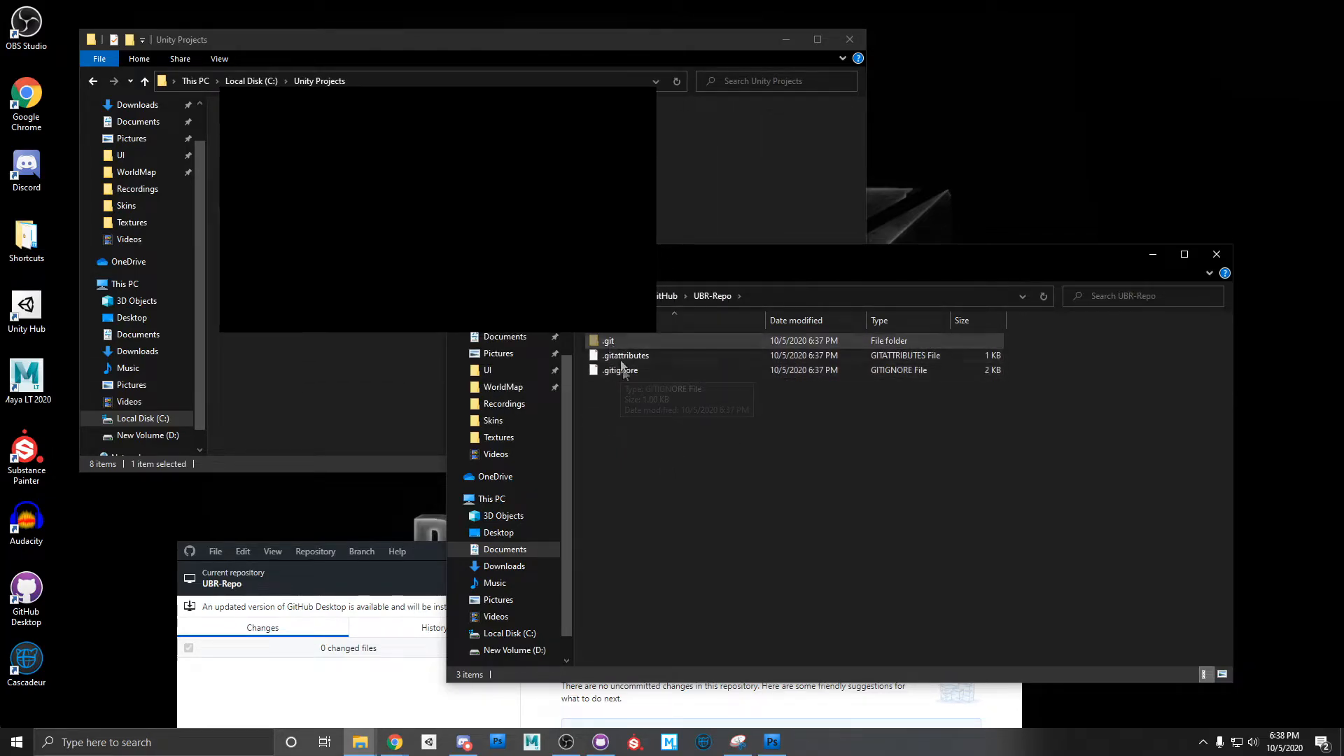
right_click(658, 448)
click(721, 545)
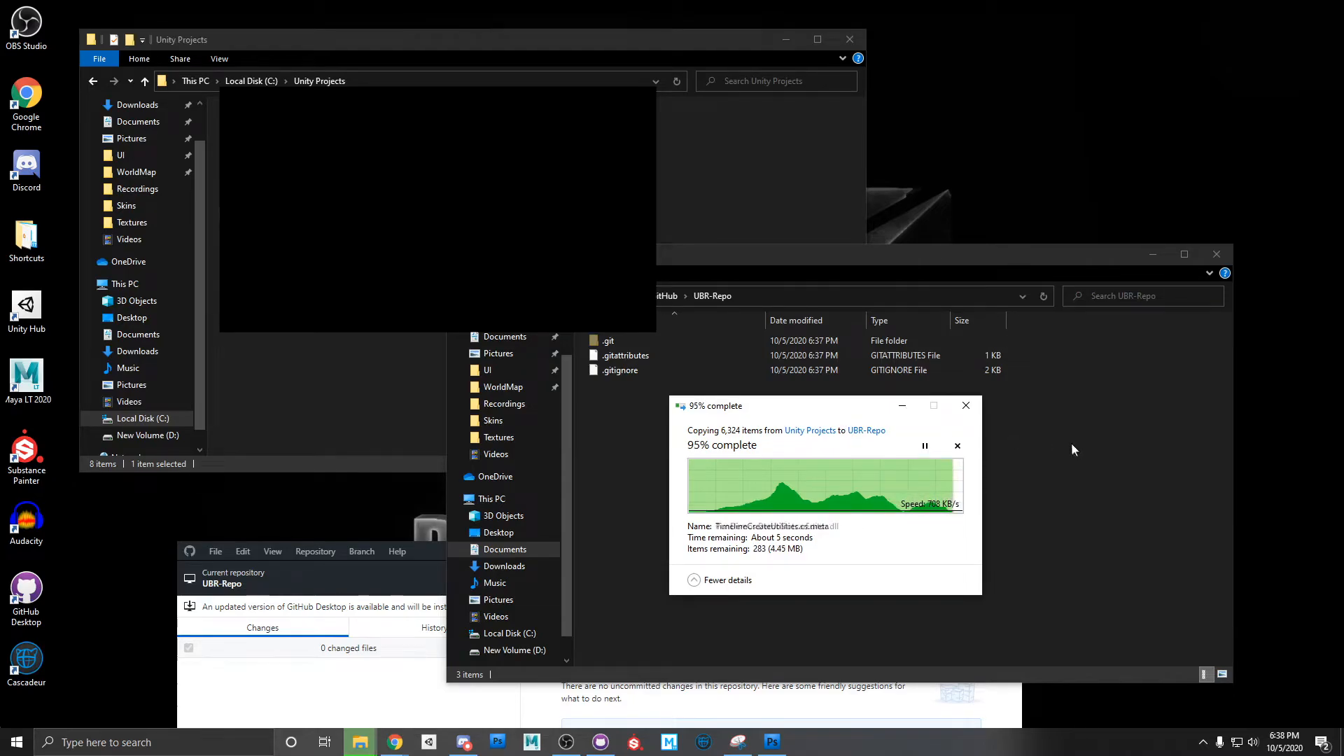
click(872, 488)
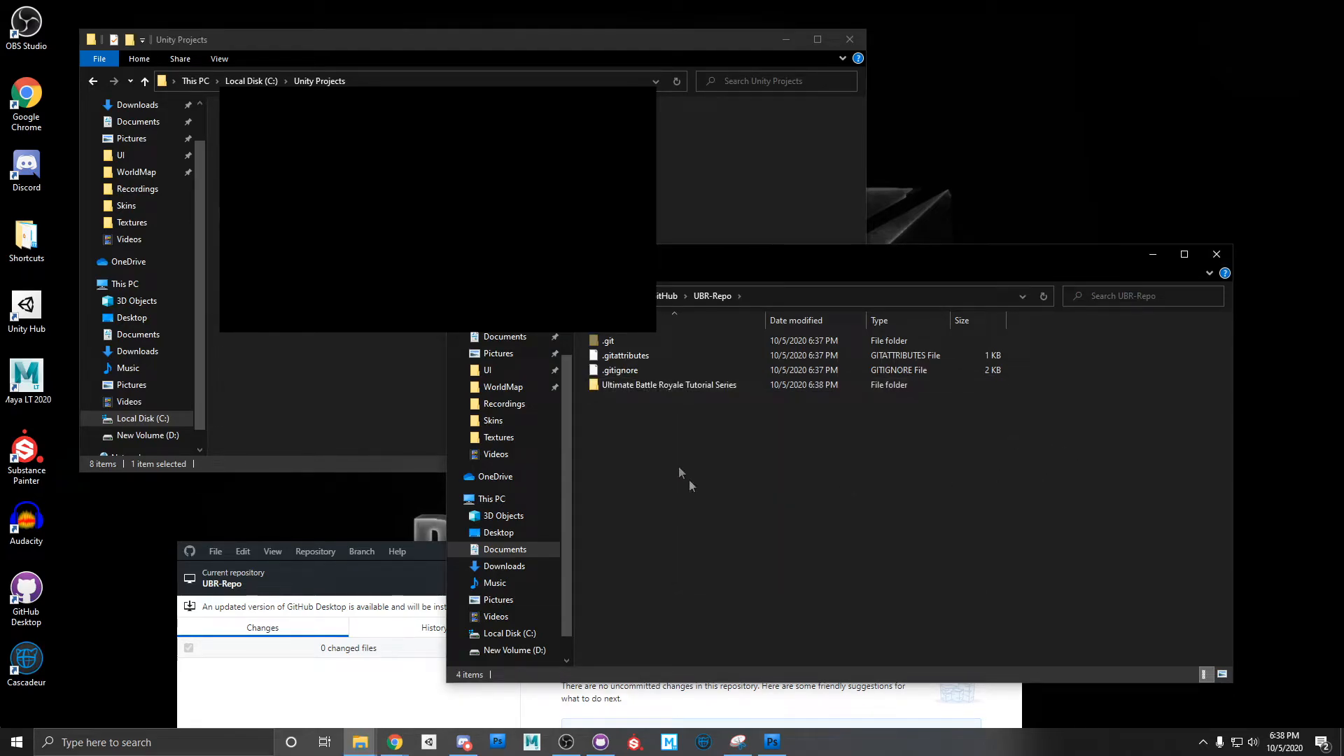
Bring GitHub Desktop to the front and look through UBR-Repo's full list of changed files.
click(436, 558)
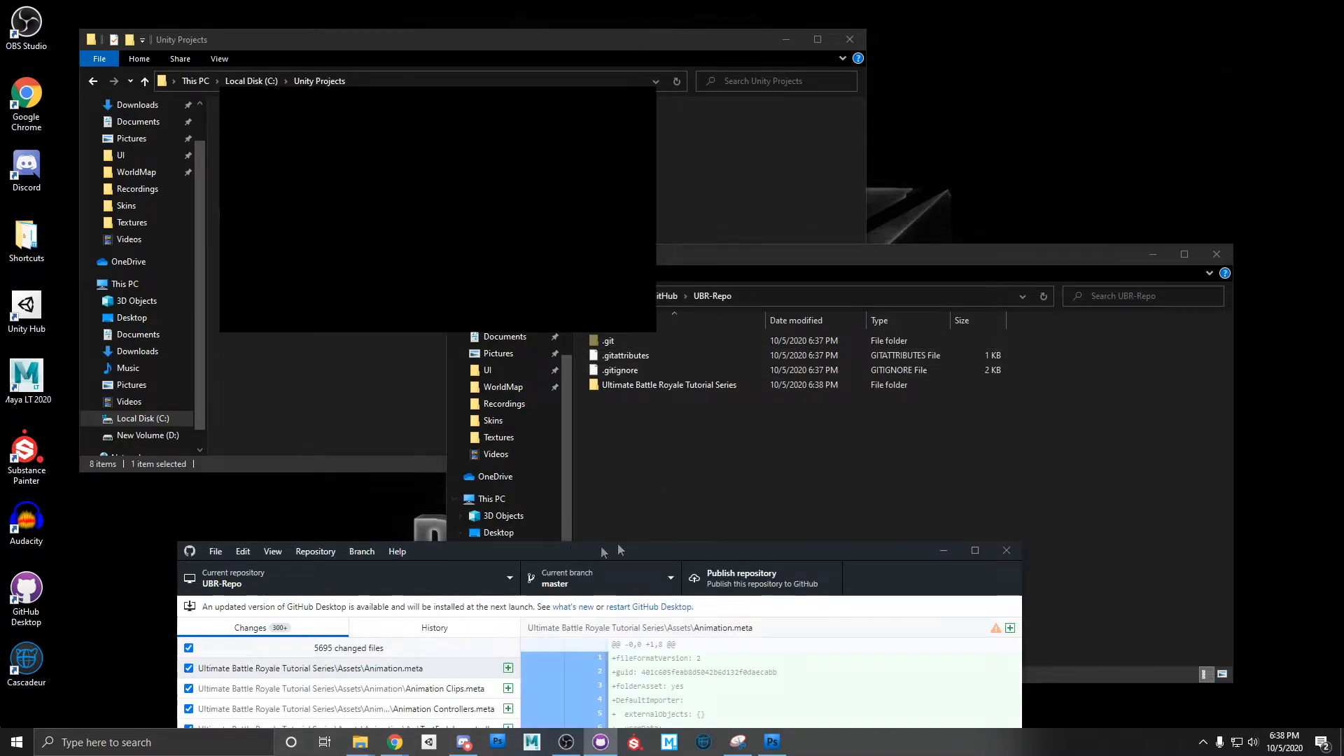
drag(620, 548, 626, 95)
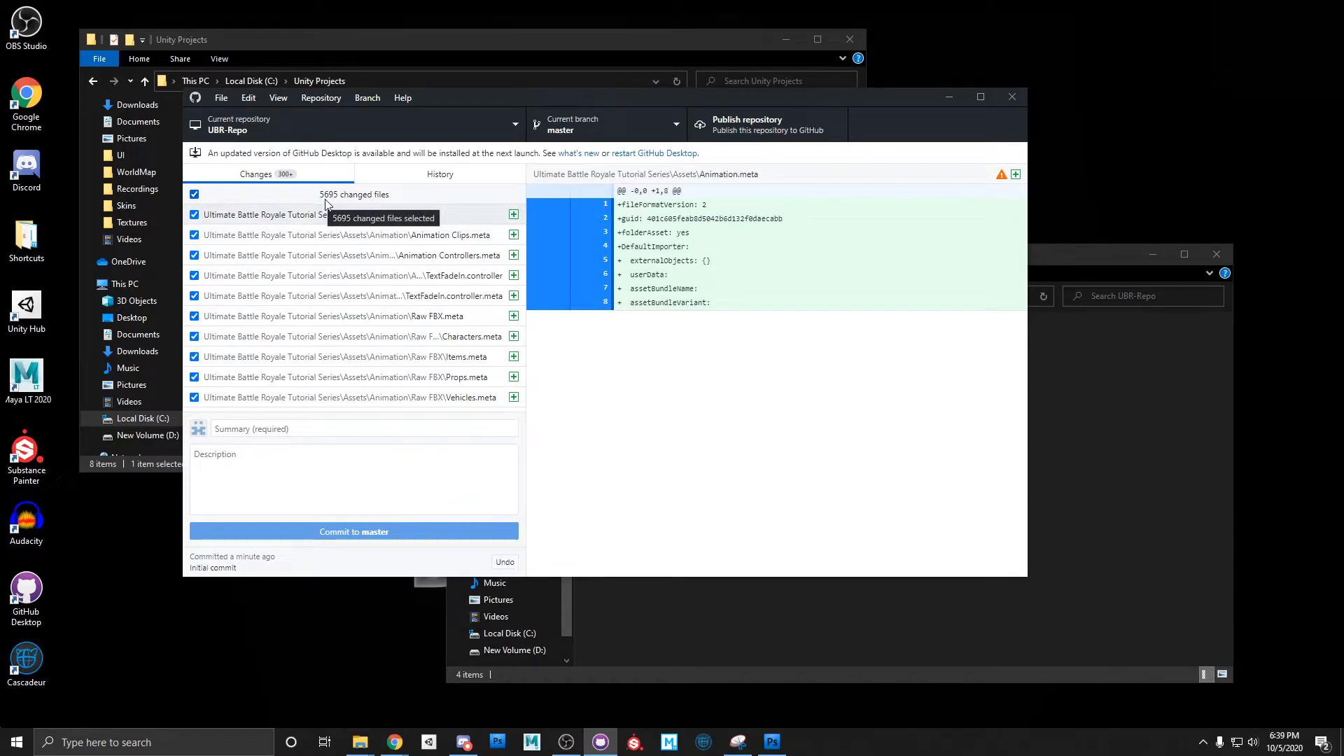
drag(521, 208, 525, 258)
scroll(434, 313, down, 20)
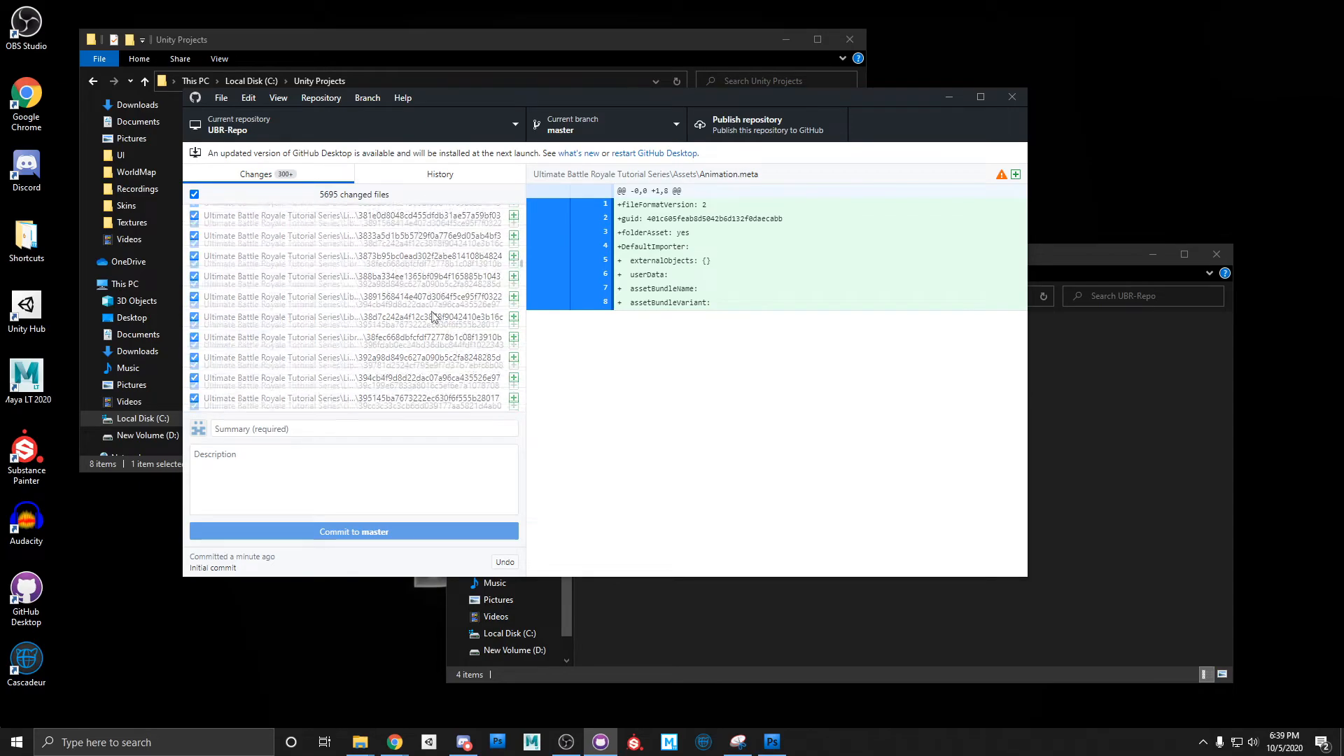
drag(519, 267, 530, 420)
scroll(483, 340, up, 8)
scroll(483, 341, down, 7)
scroll(483, 341, down, 2)
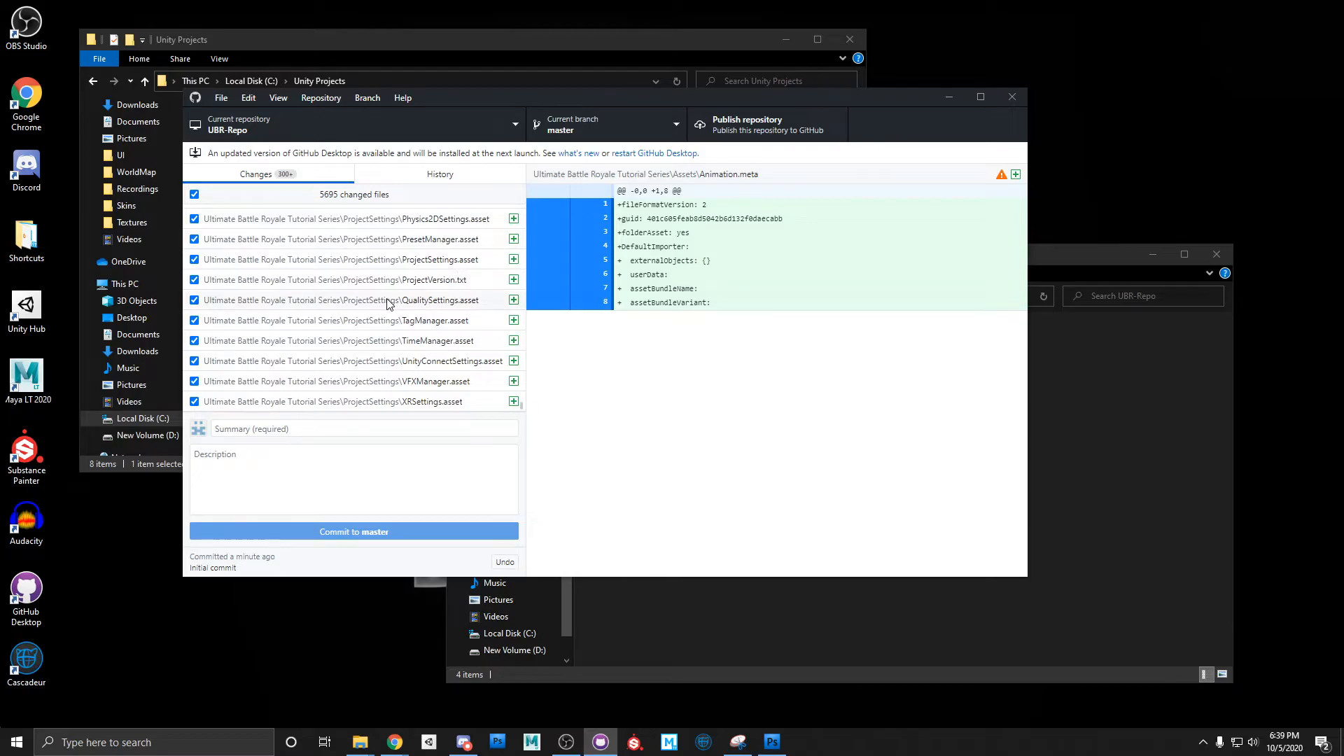
Commit all changed files to master with the summary "Initial Commit" and description "This is the first time we are uploading to github".
click(303, 430)
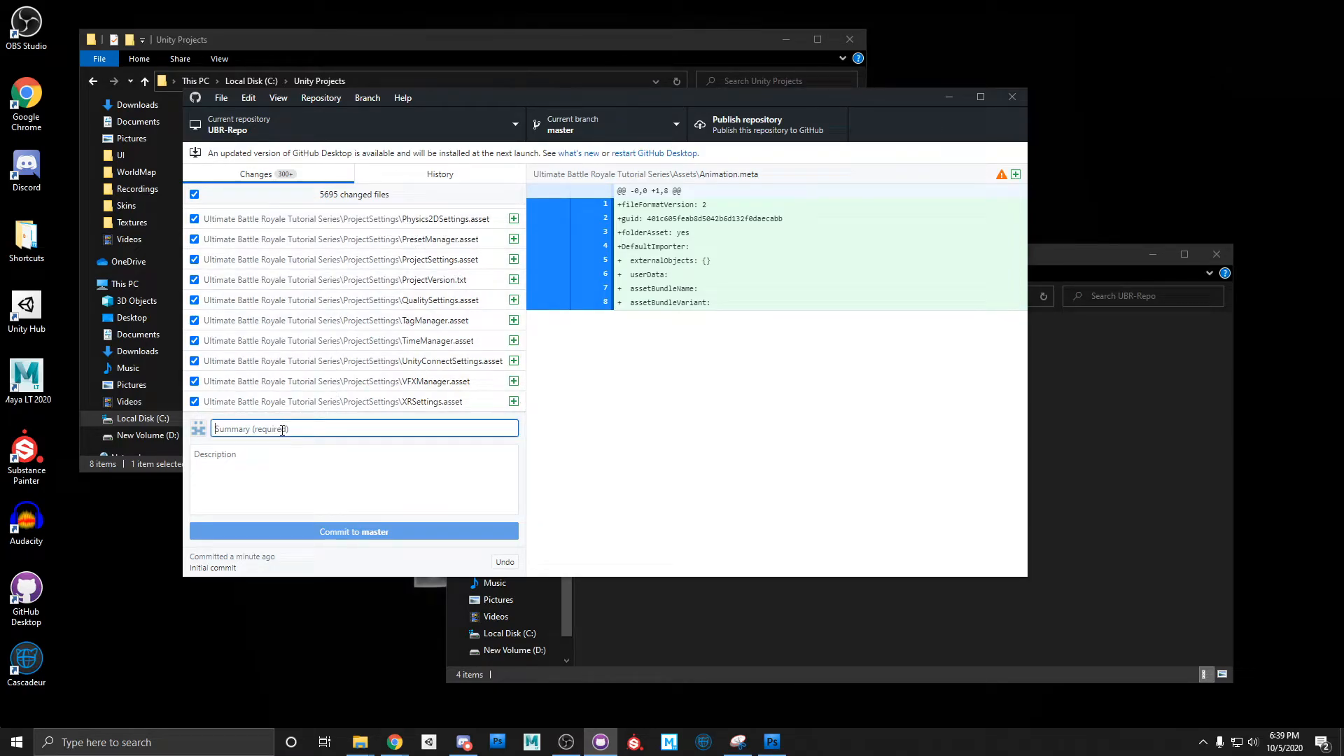
text(Initial Commit)
click(280, 451)
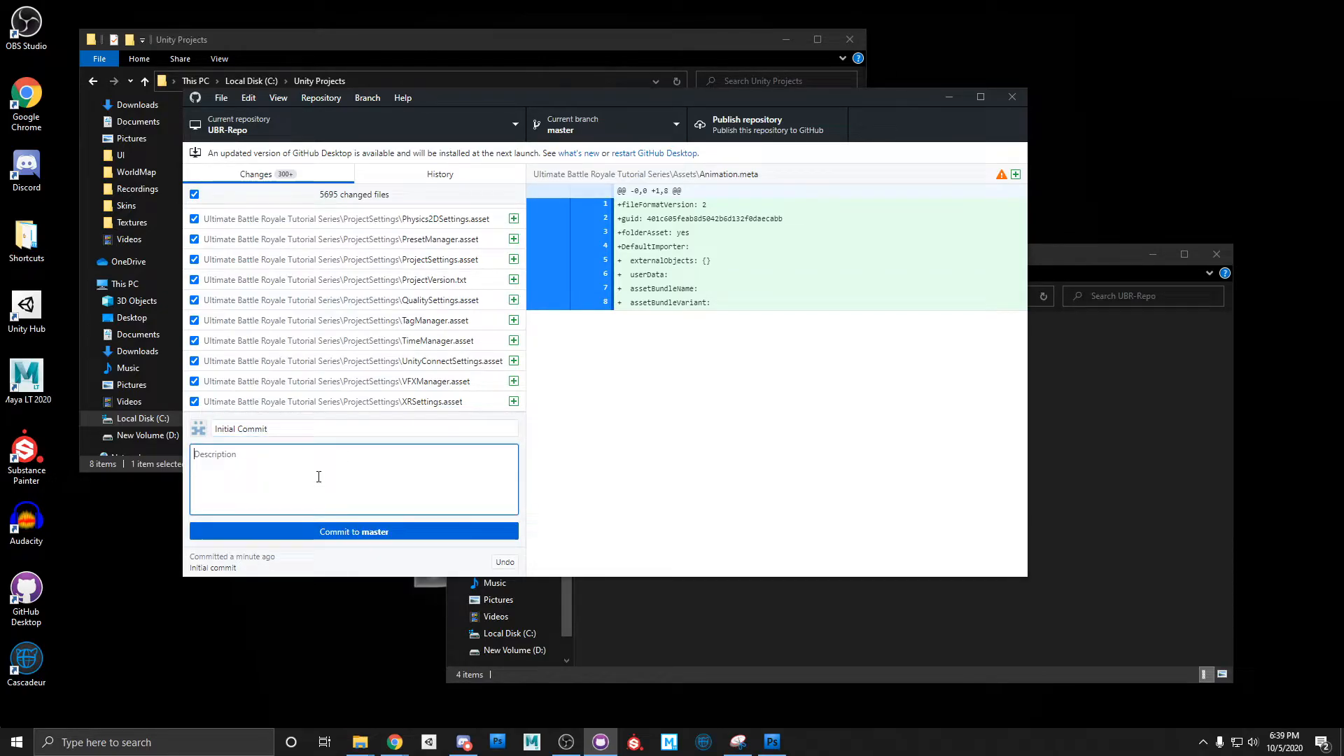
text(This is the first time we are uploading to github)
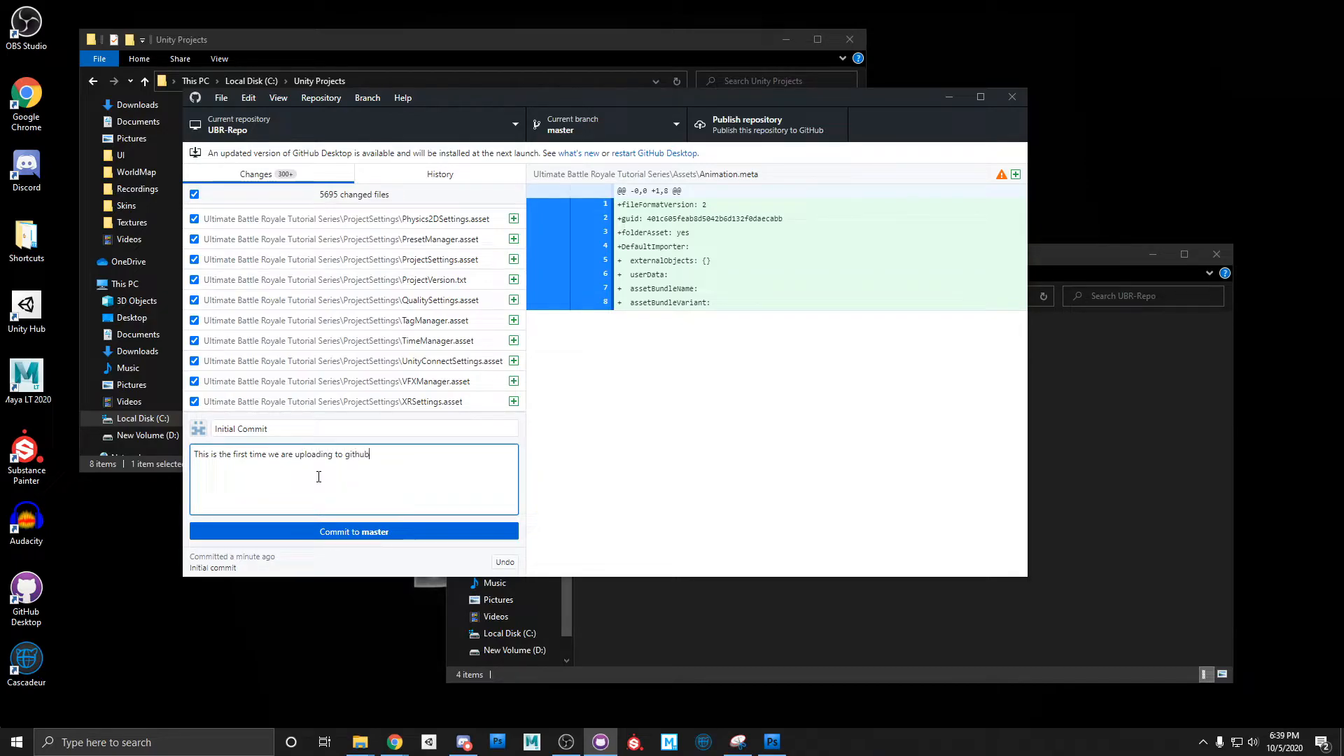
triple_click(282, 426)
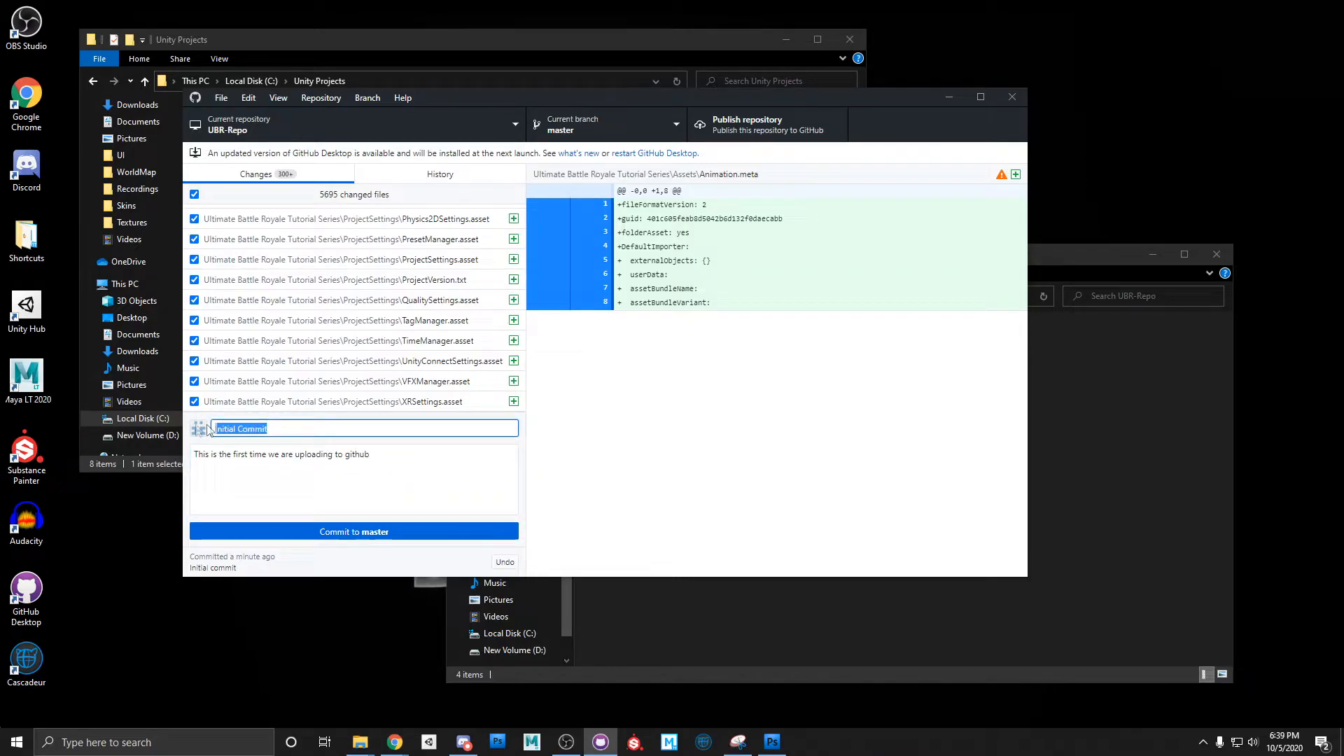
click(282, 427)
triple_click(271, 428)
click(391, 456)
drag(390, 456, 157, 453)
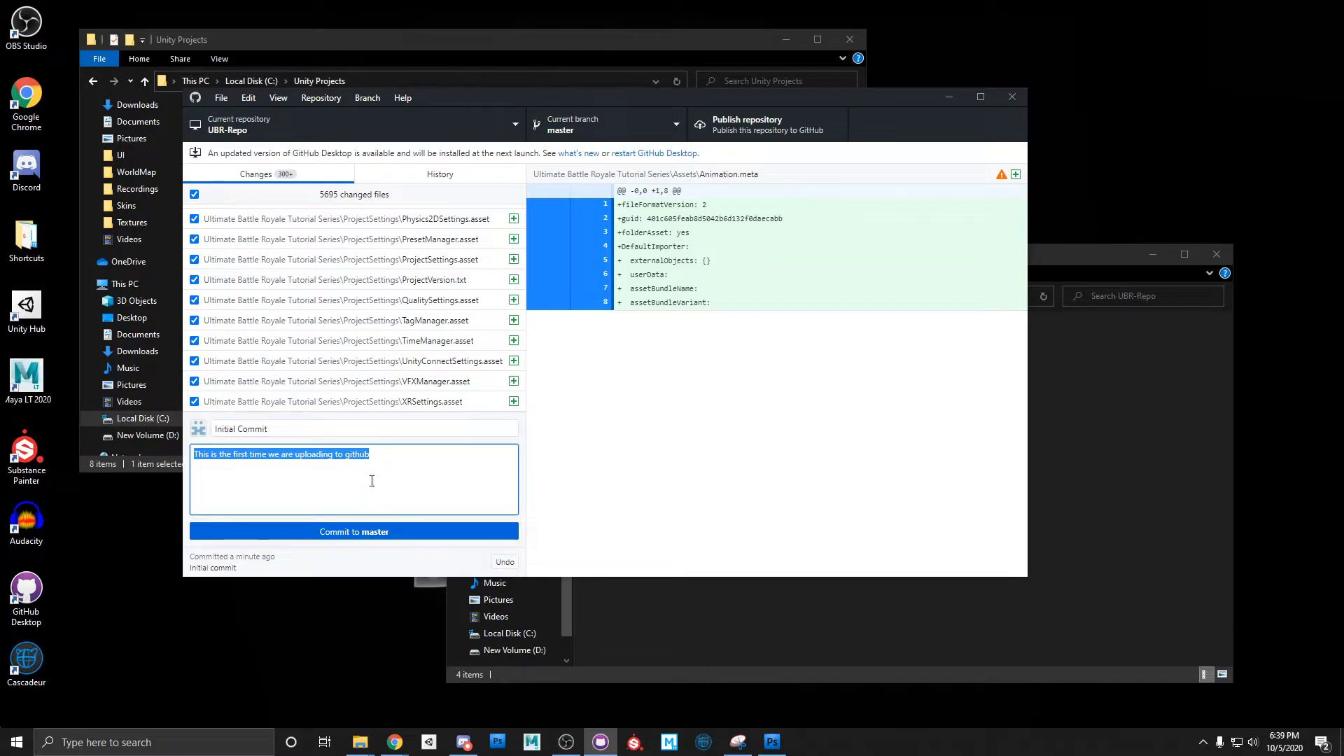
click(382, 517)
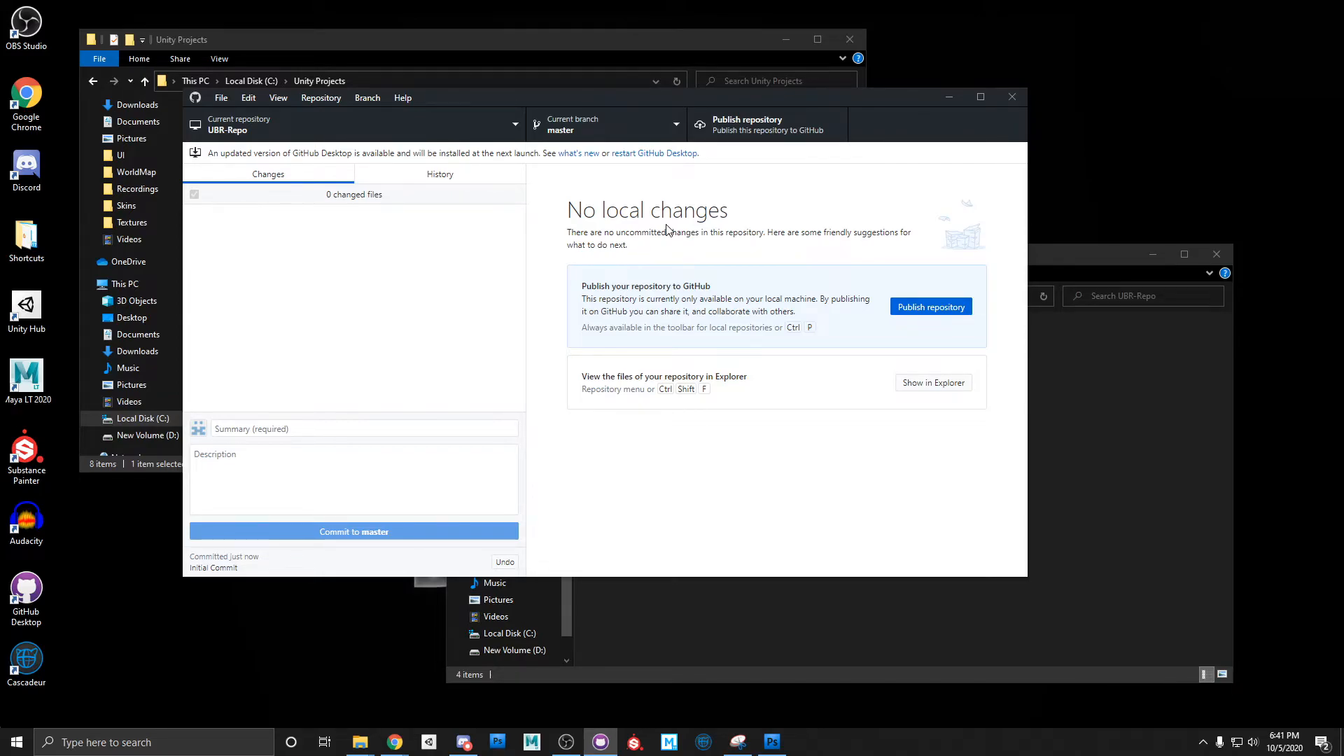
Publish UBR-Repo to GitHub.com with "Keep this code private" turned off.
click(732, 124)
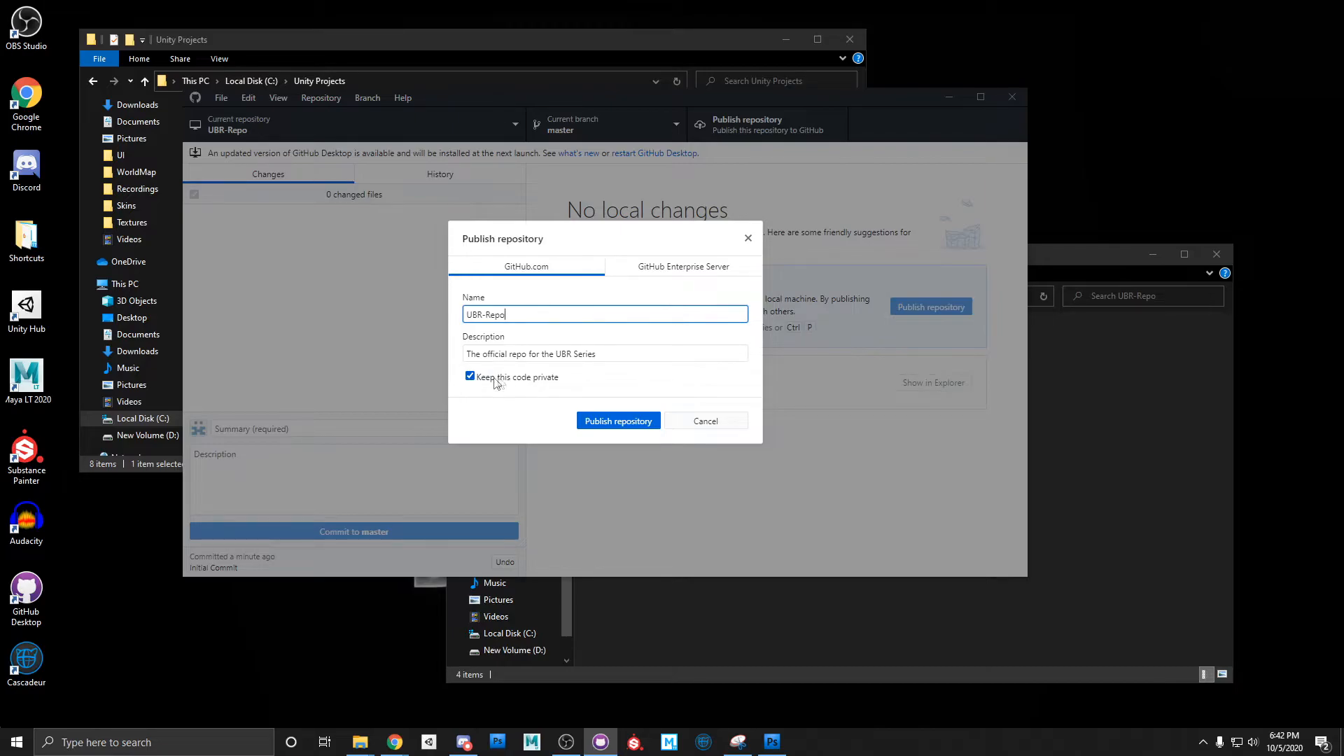
click(471, 379)
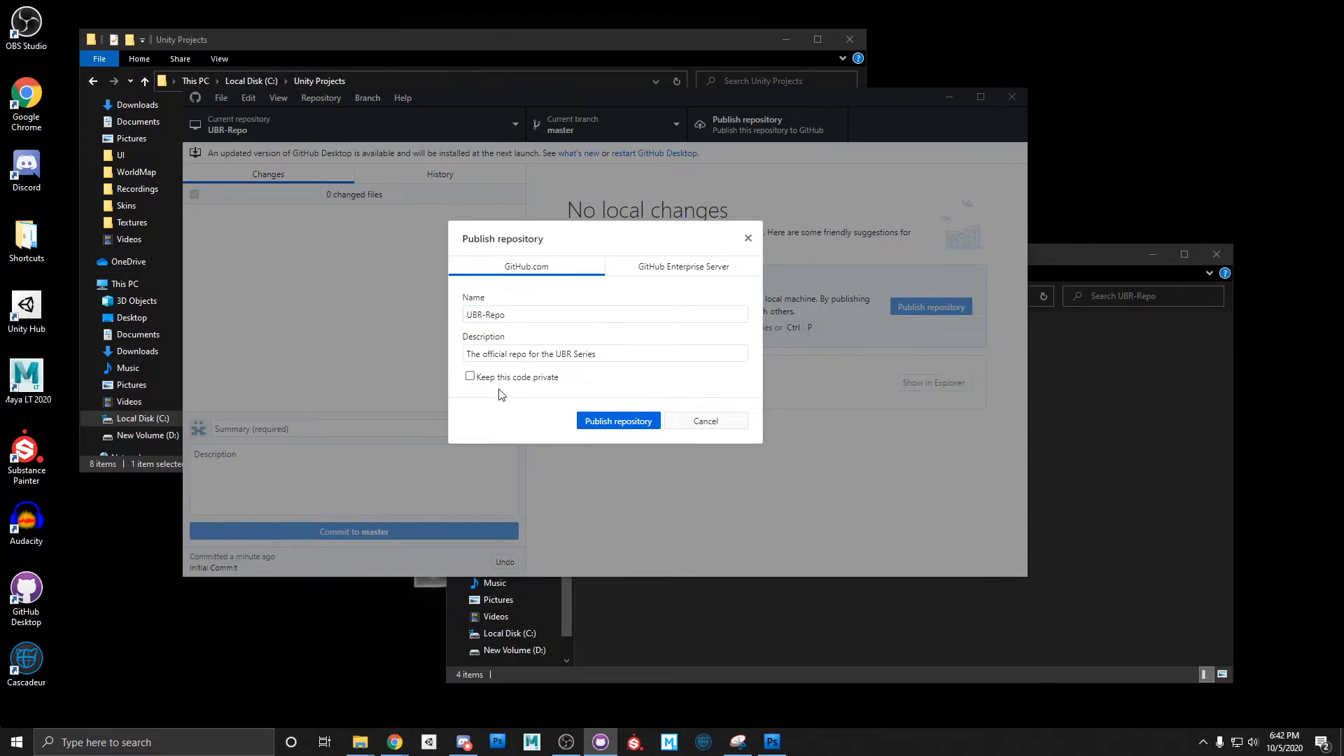
click(607, 424)
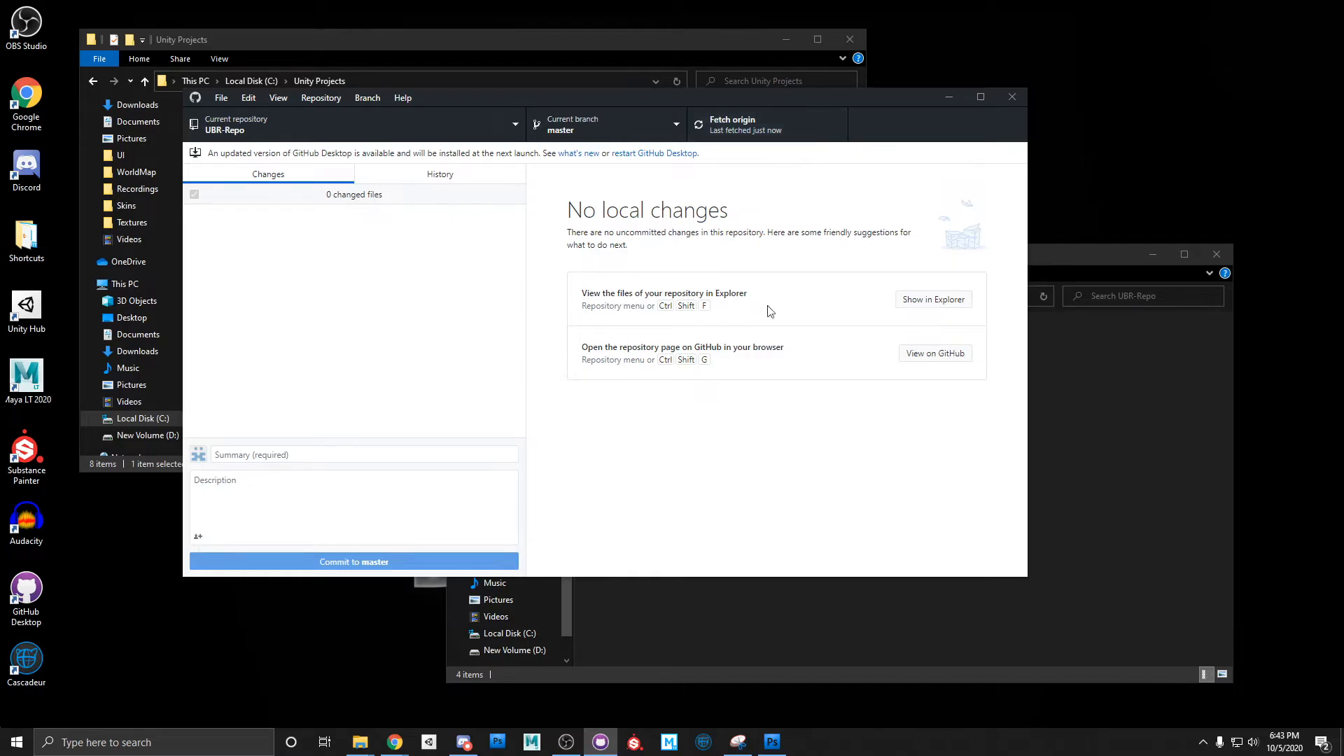
Switch to Unity Hub and remove the Ultimate Battle Royale Tutorial Series project from its project list.
click(429, 743)
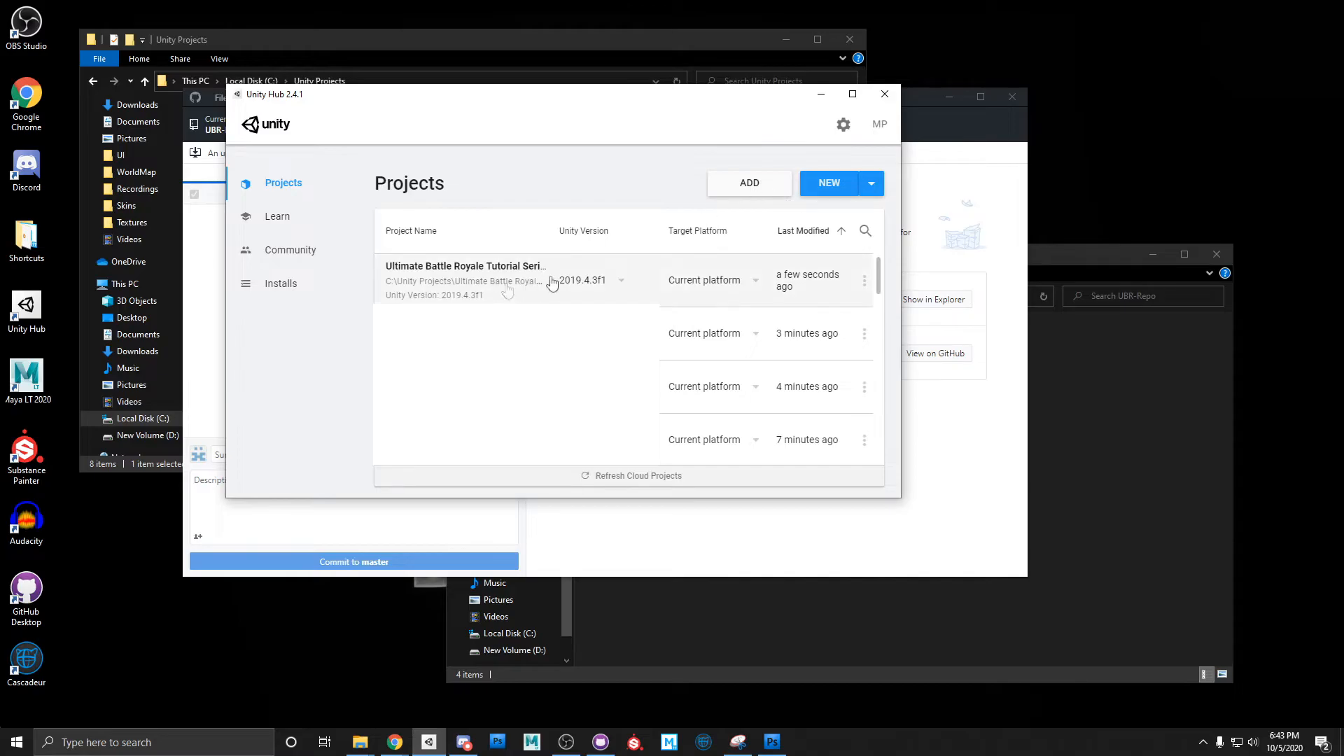
click(866, 281)
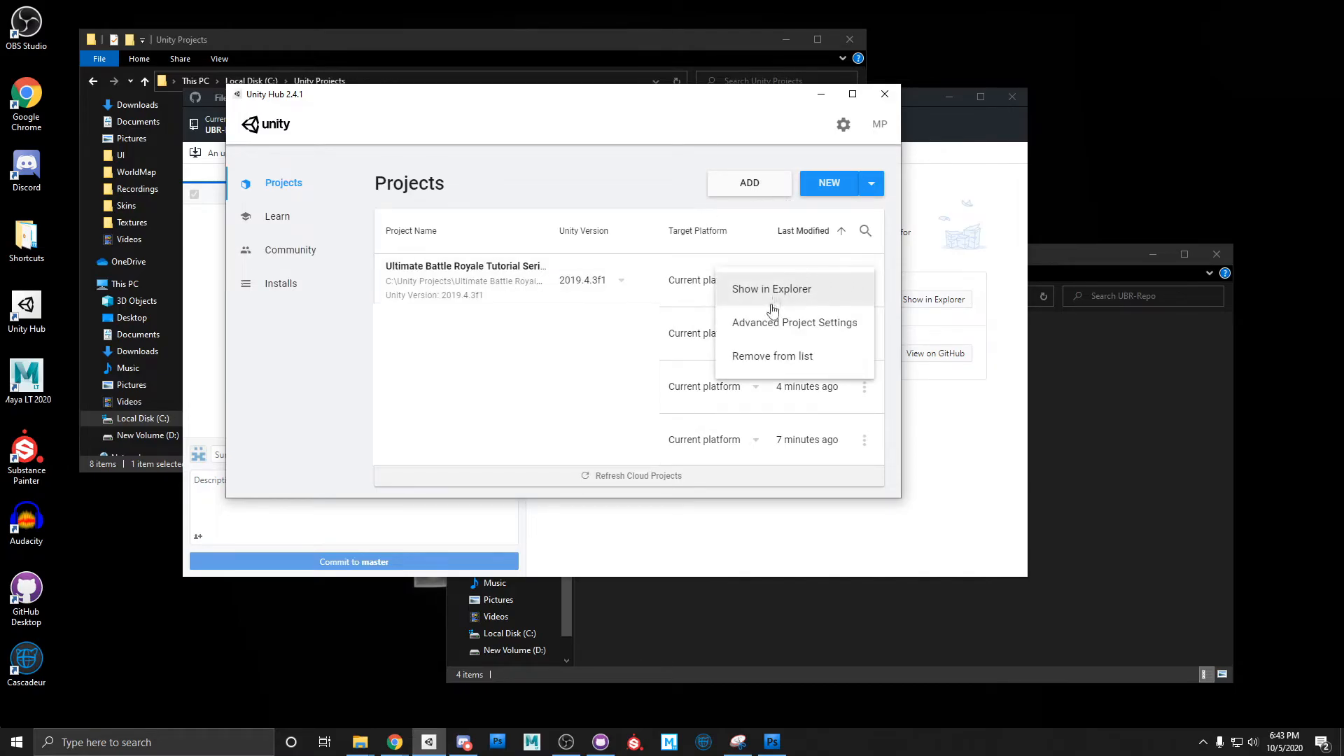
click(772, 356)
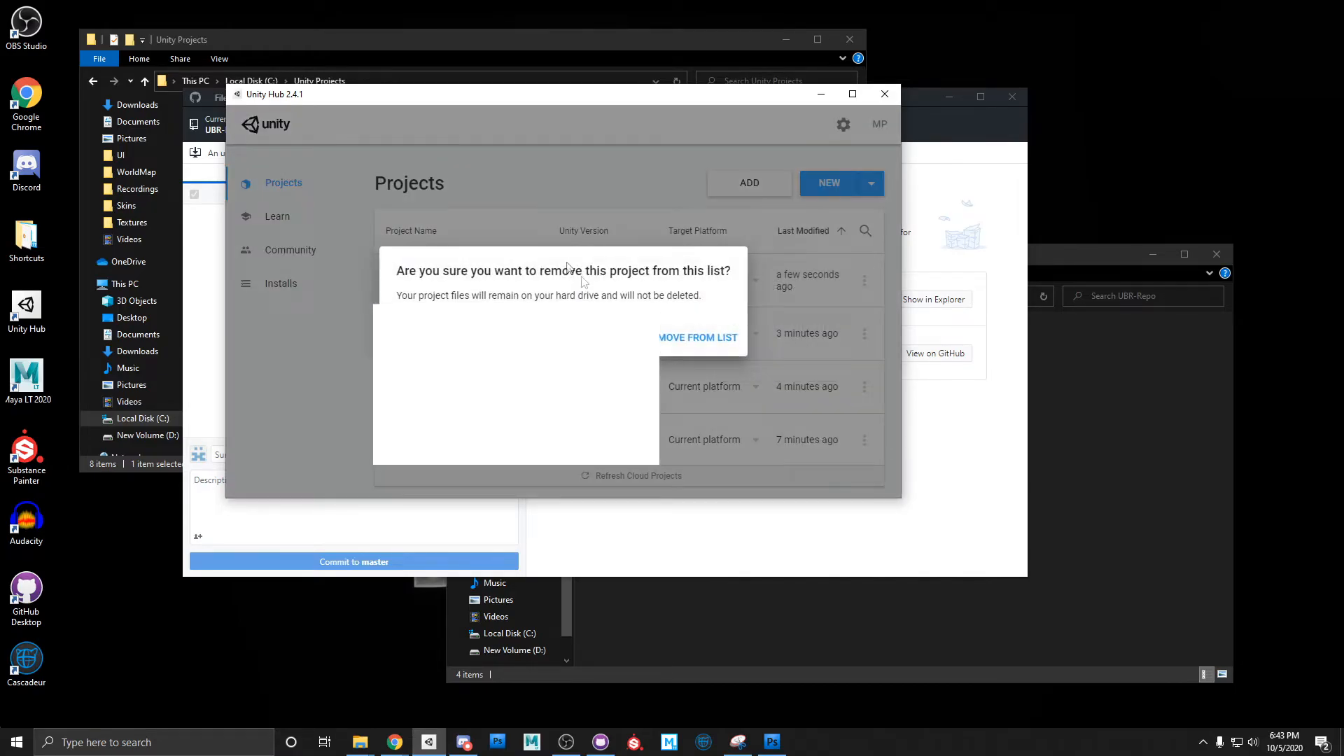
click(693, 337)
Add the Ultimate Battle Royale Tutorial Series project from Documents\GitHub\UBR-Repo to the project list and open it in Unity.
click(770, 183)
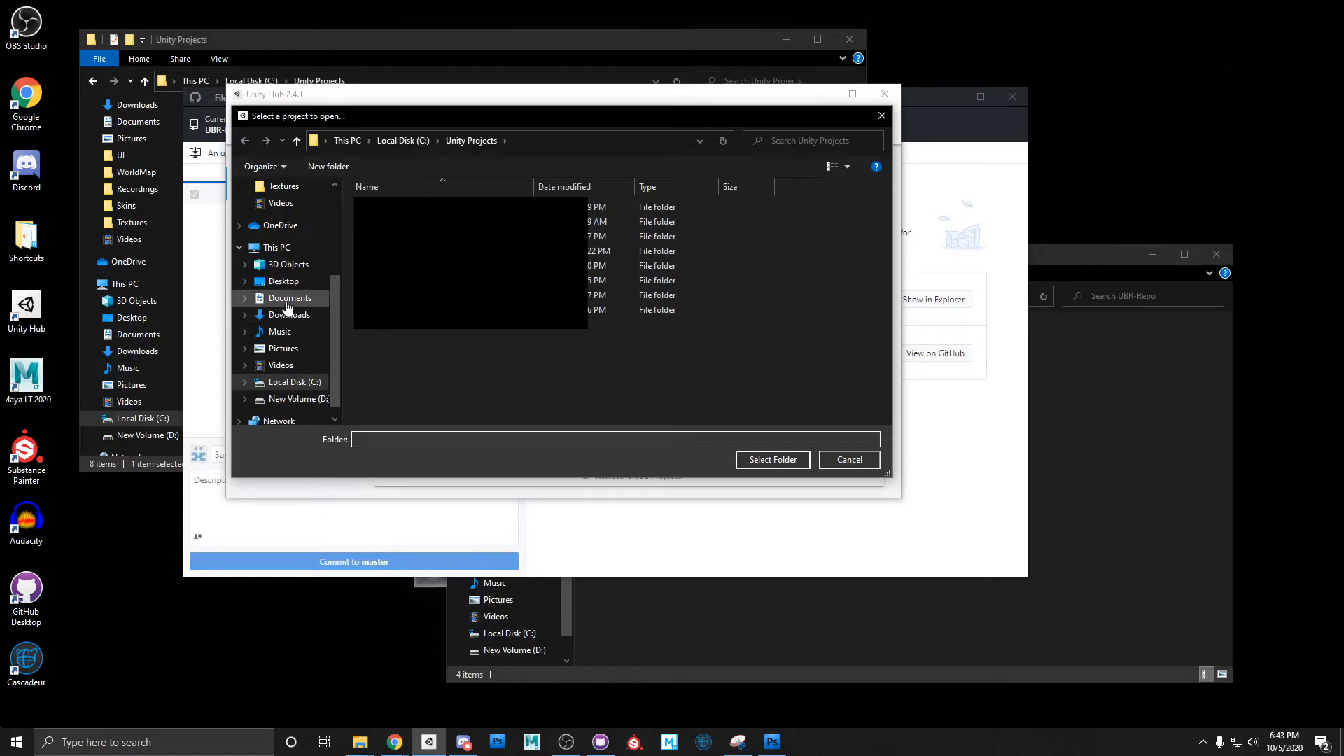
click(287, 300)
double_click(490, 236)
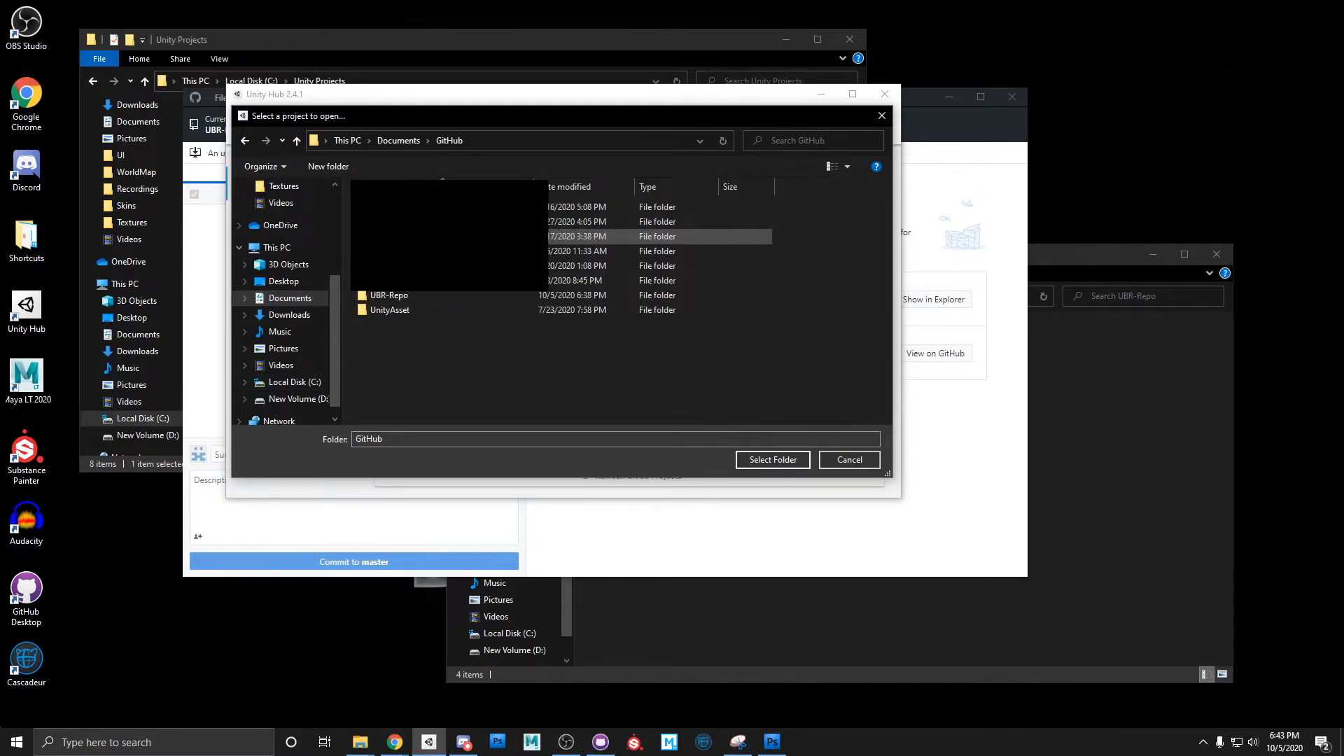
double_click(392, 298)
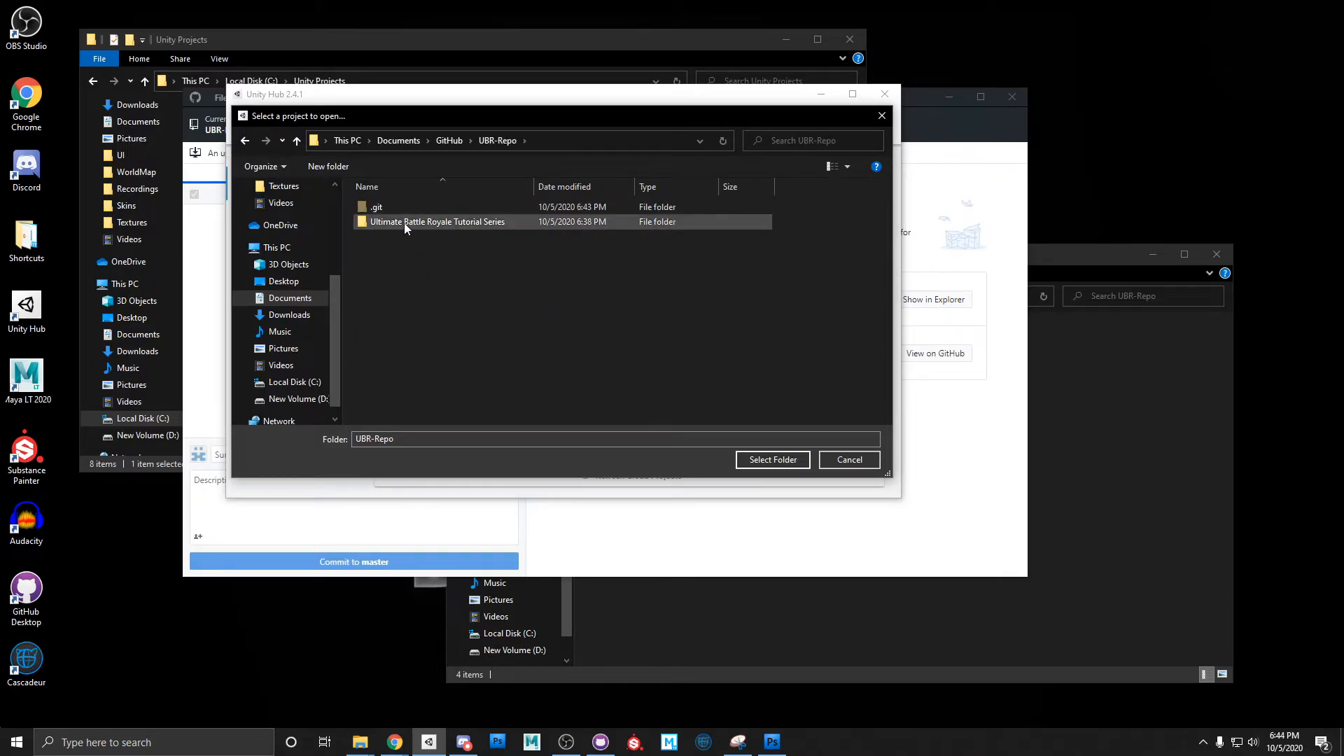
double_click(404, 223)
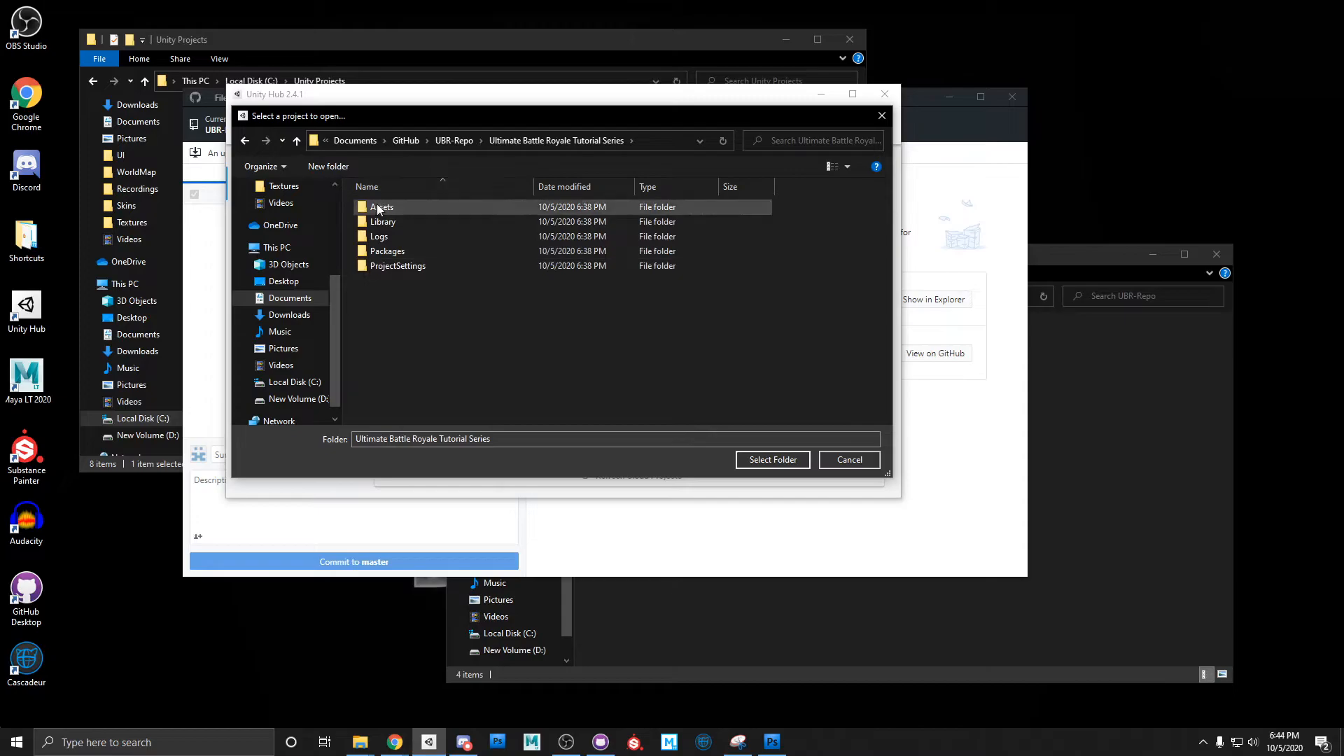
click(762, 460)
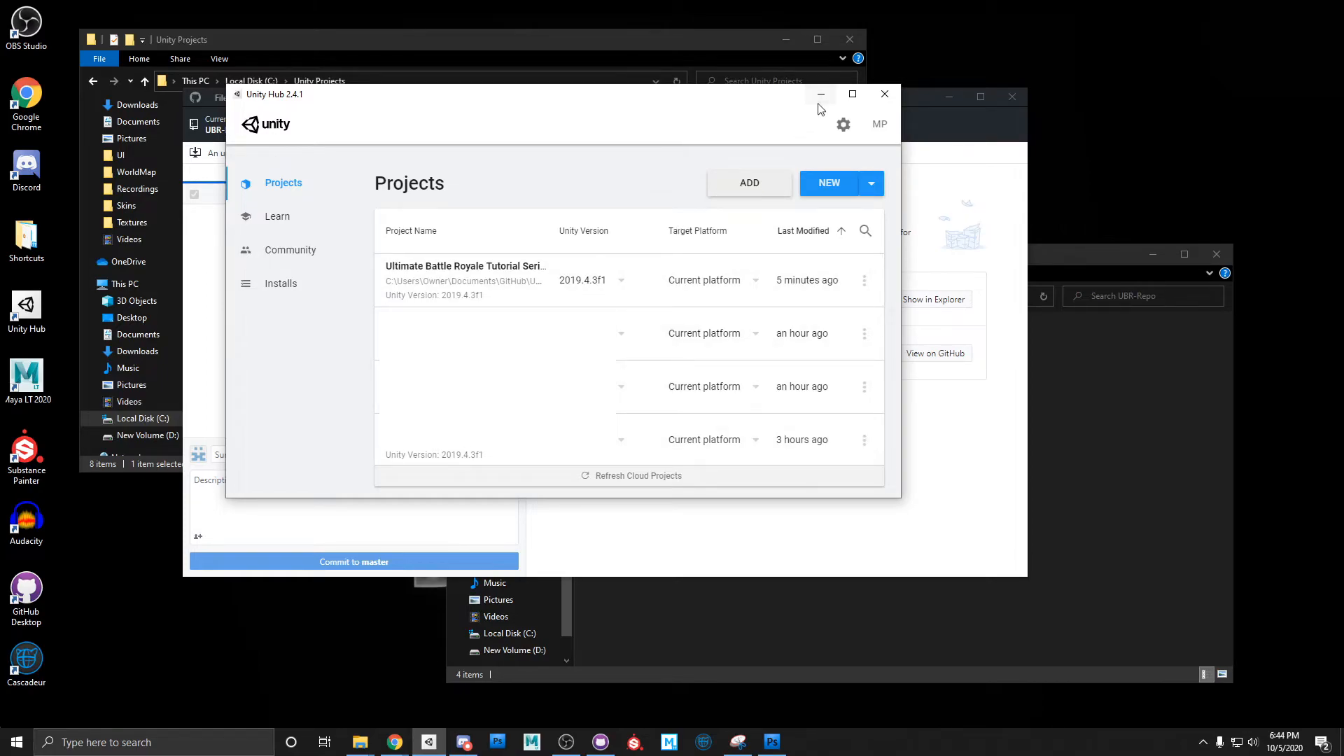
click(486, 290)
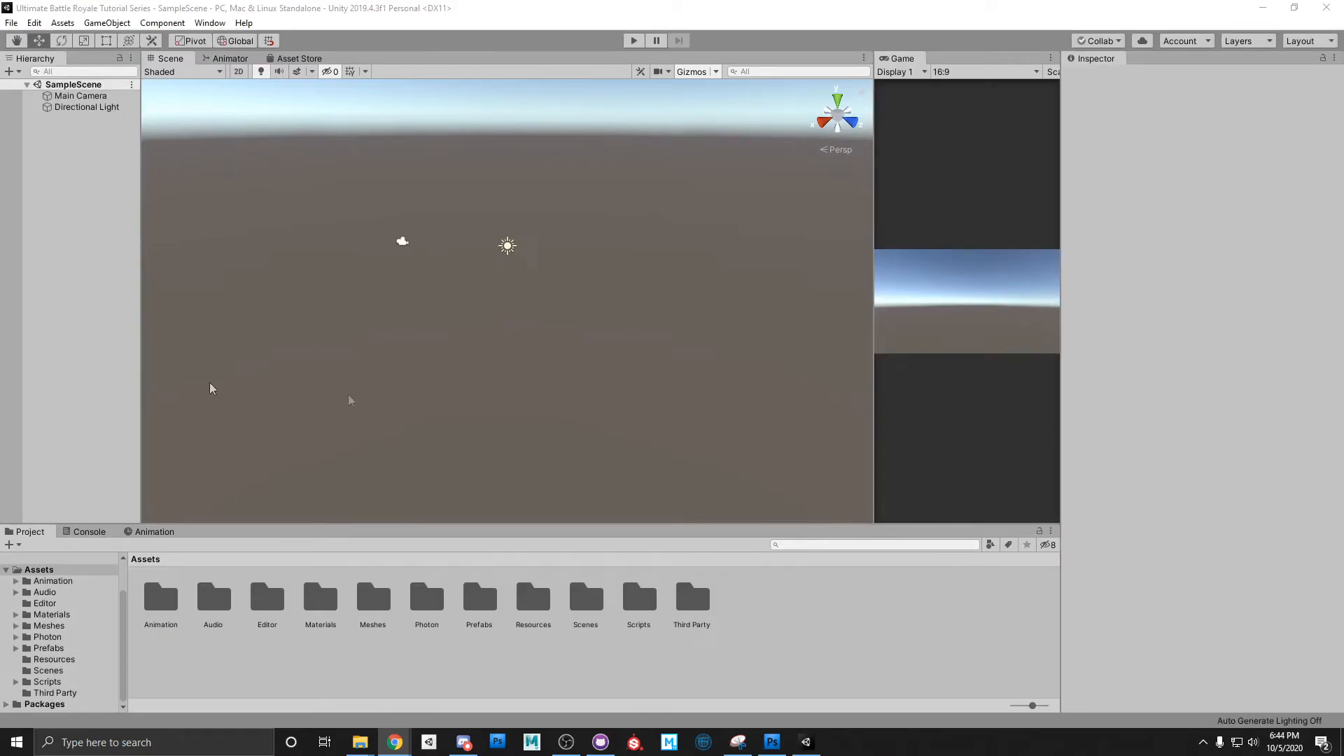
Create a new material named GitHubTest in the project's Assets folder.
click(85, 331)
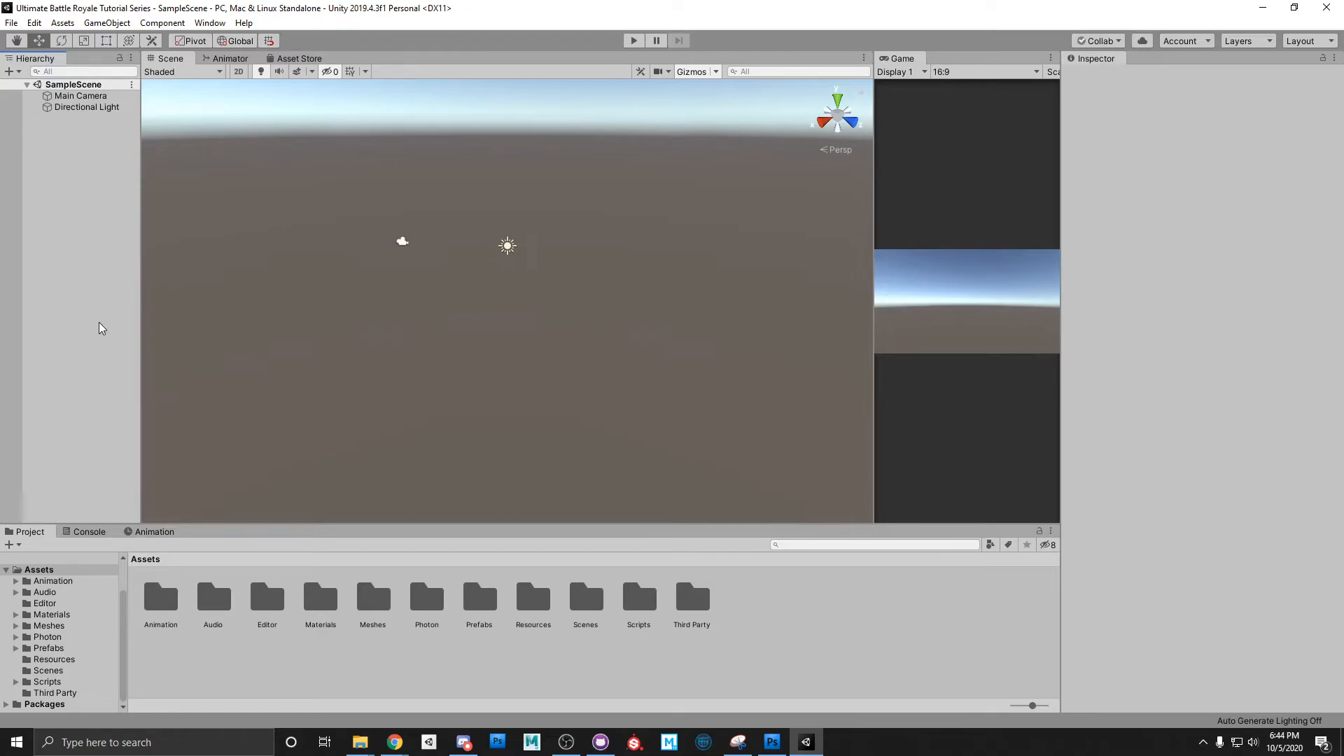
right_click(807, 608)
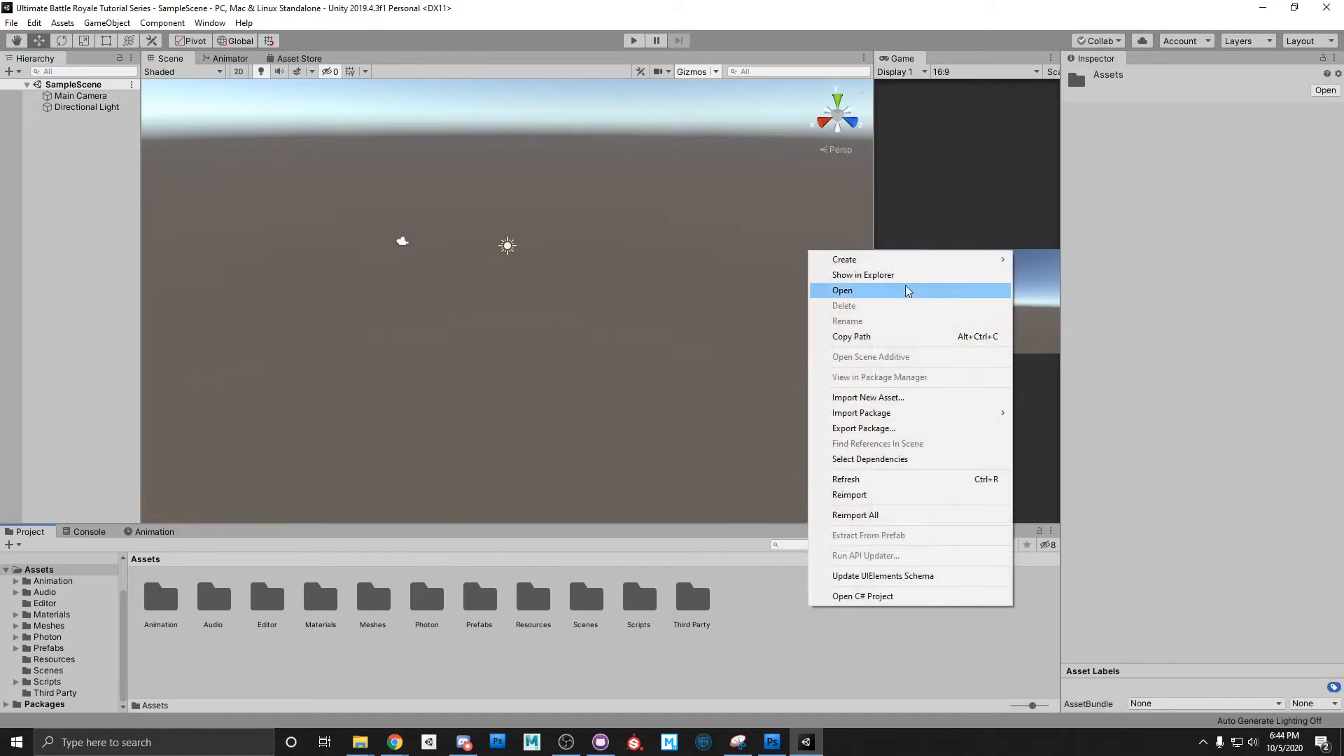
mouse_move(936, 258)
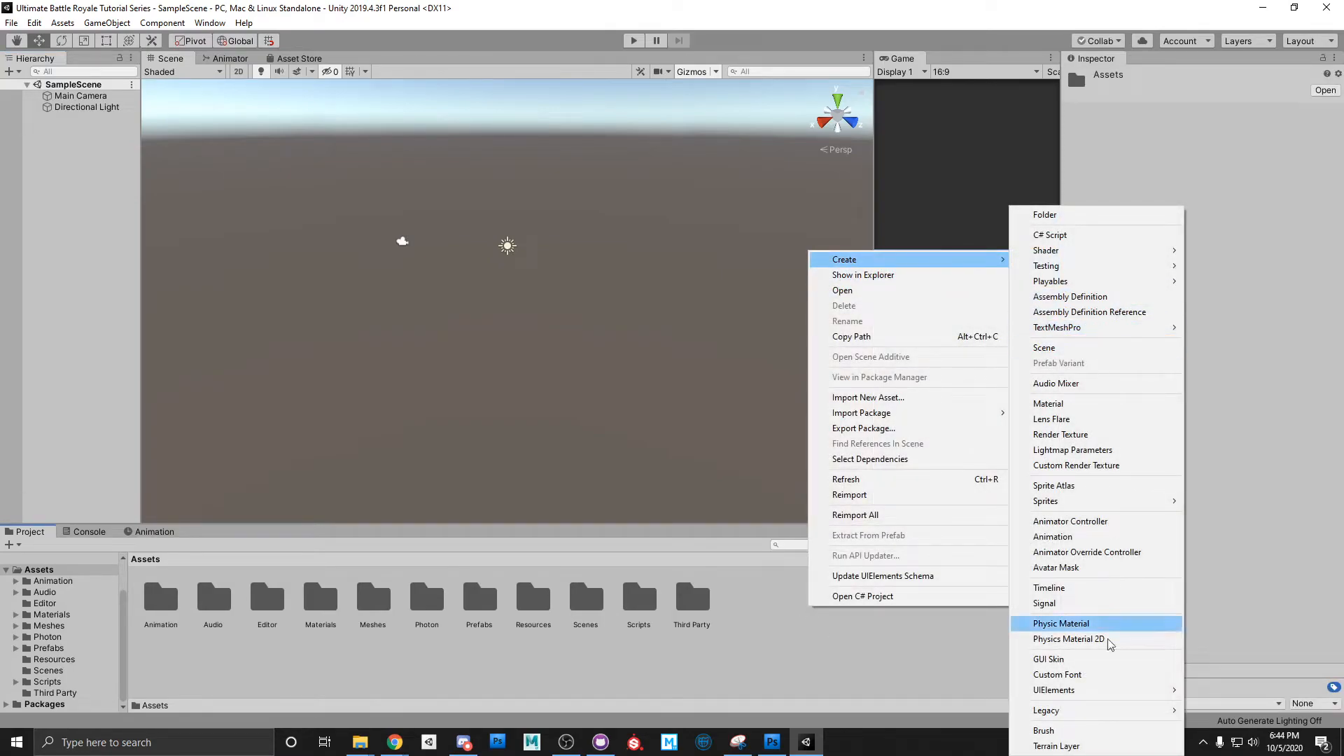
click(1071, 409)
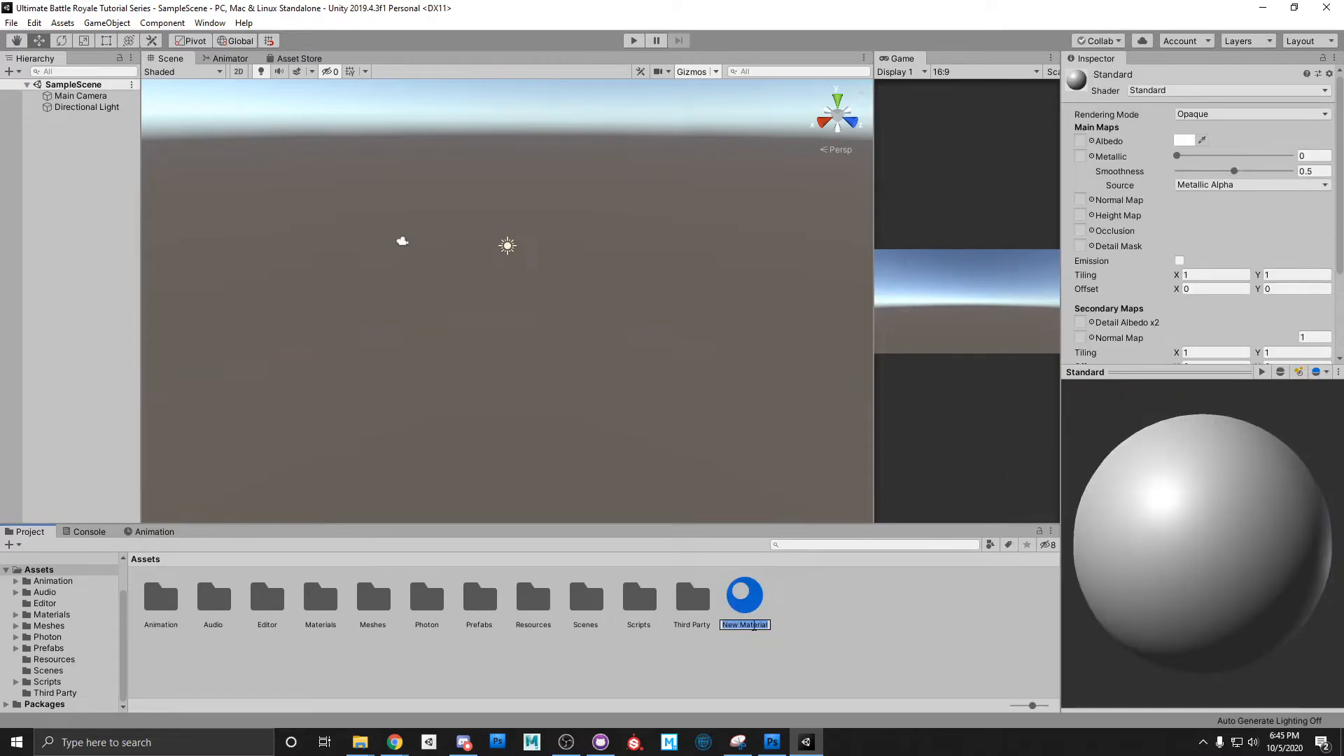
text(GitHubTest)
key(Return)
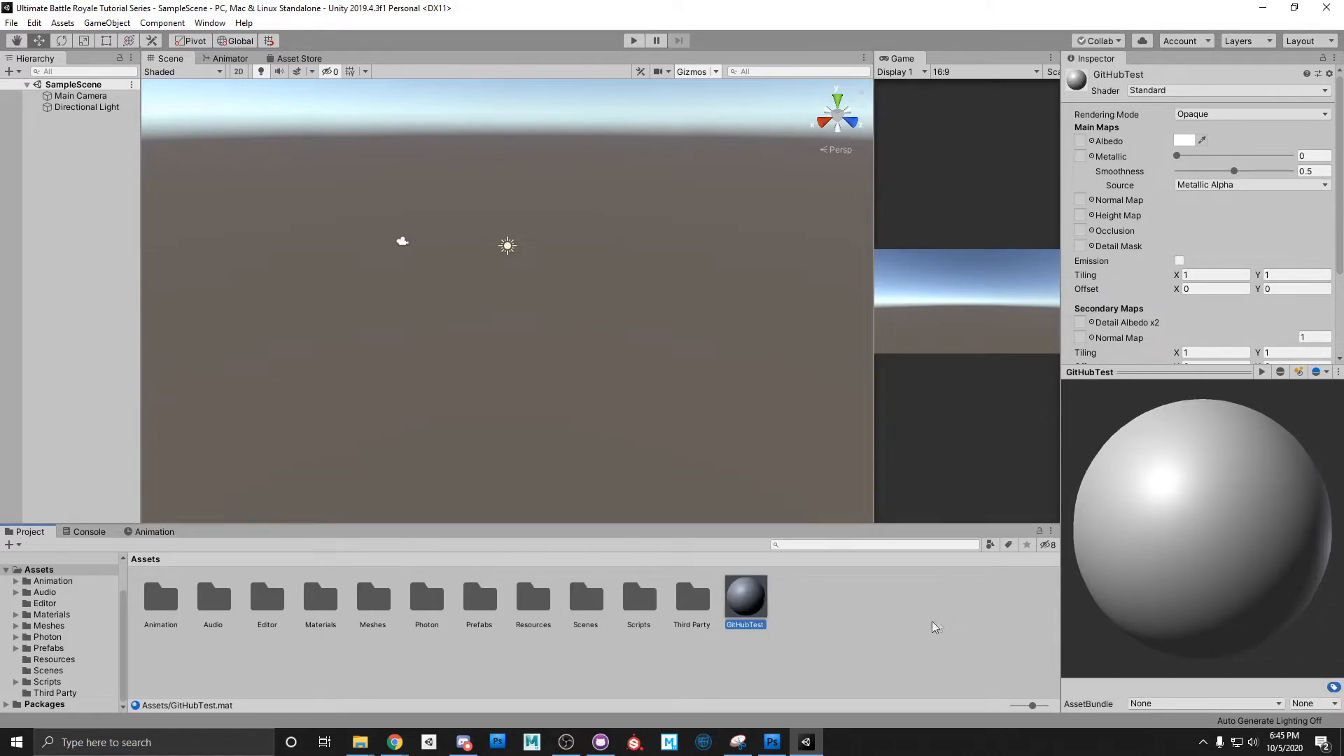
click(854, 625)
click(761, 607)
click(795, 607)
Save the scene and the project, and exit the Unity editor.
click(12, 23)
click(36, 73)
click(12, 23)
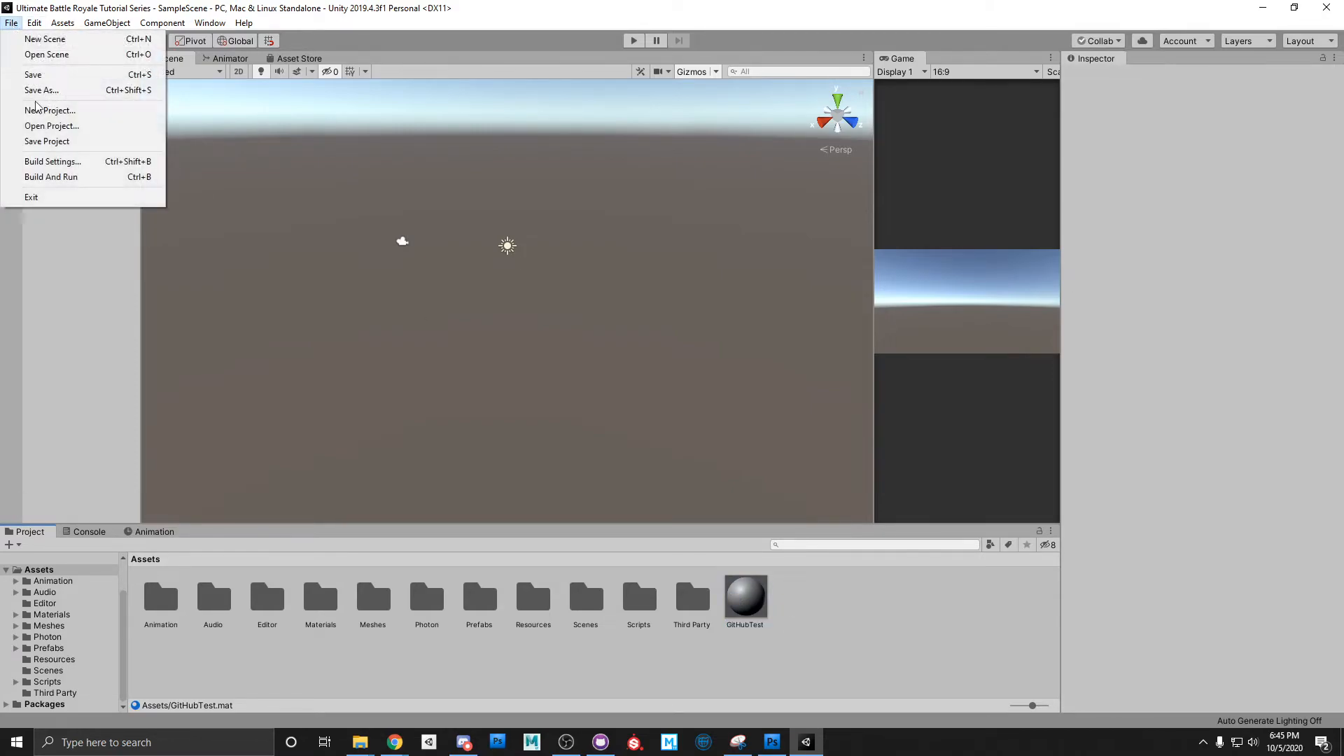
click(45, 142)
click(12, 24)
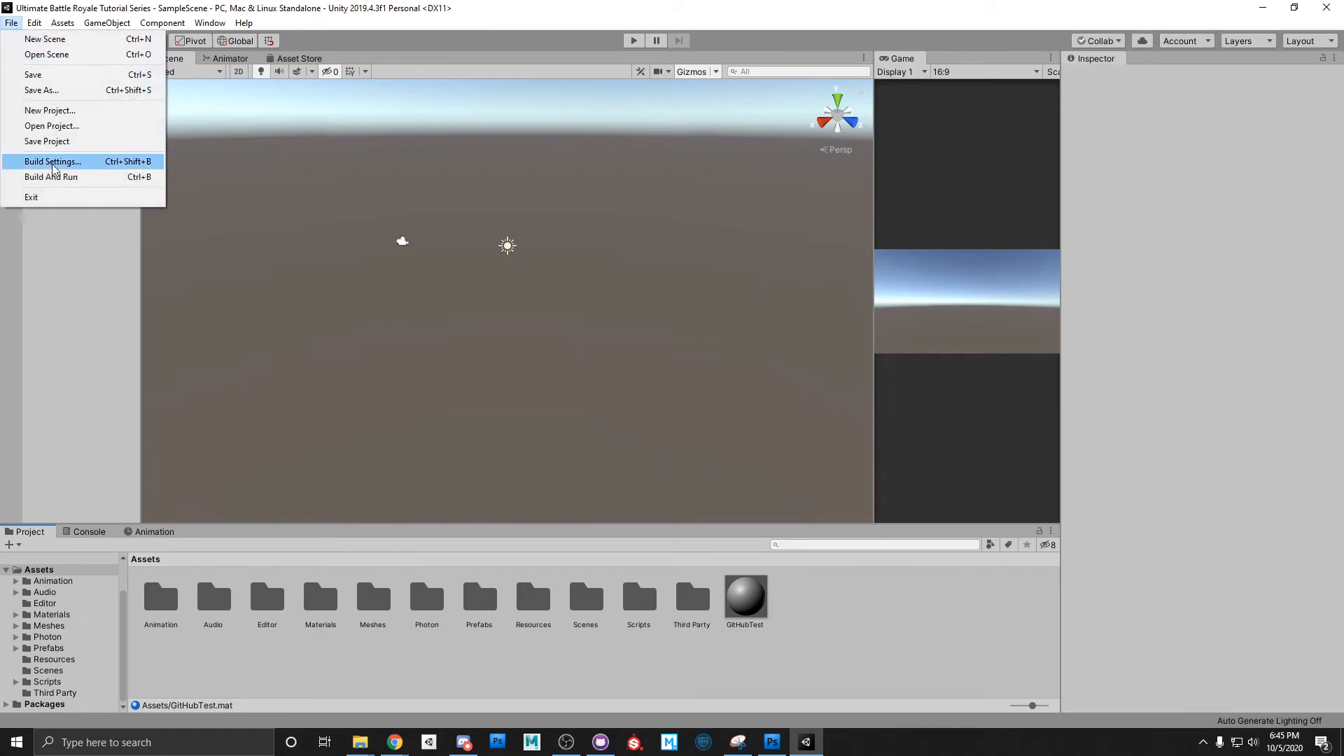
click(49, 200)
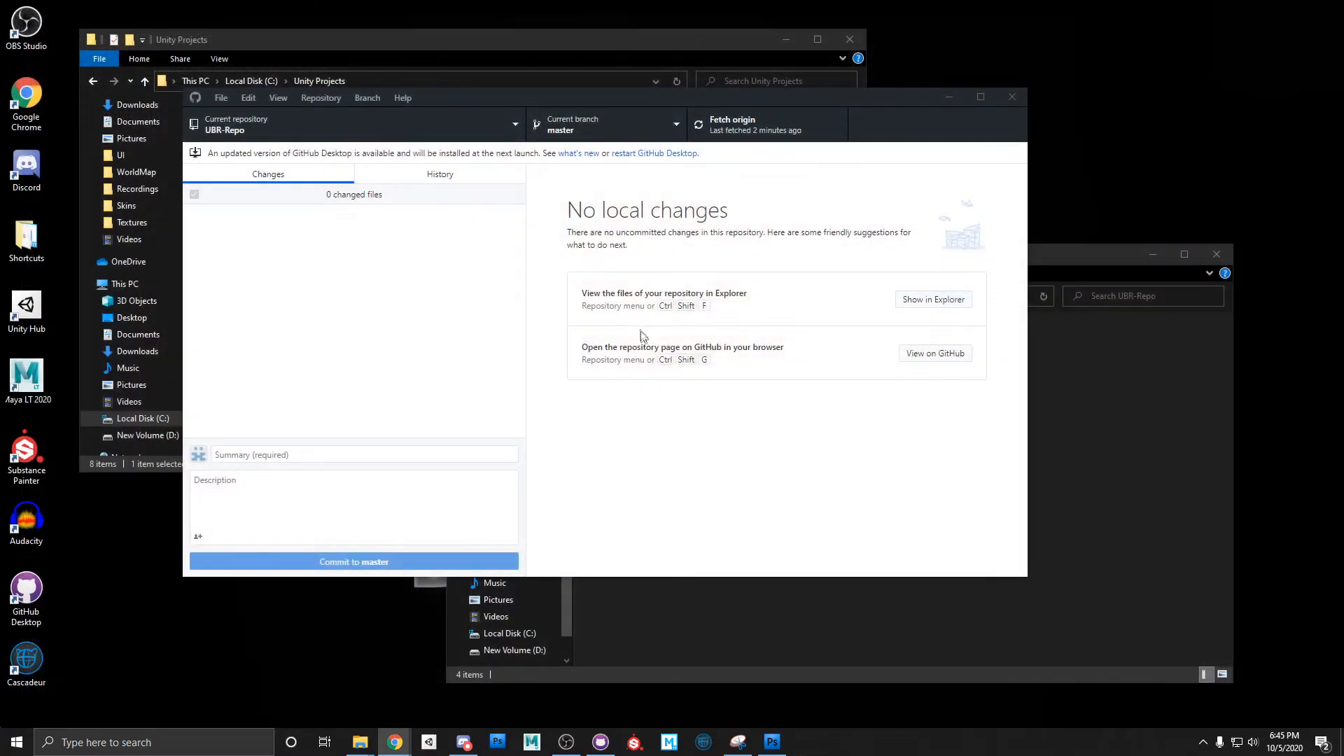
In GitHub Desktop, enter the commit summary "Testing the ability to make changes" and the description "And have Github desktop see them".
drag(872, 94, 877, 110)
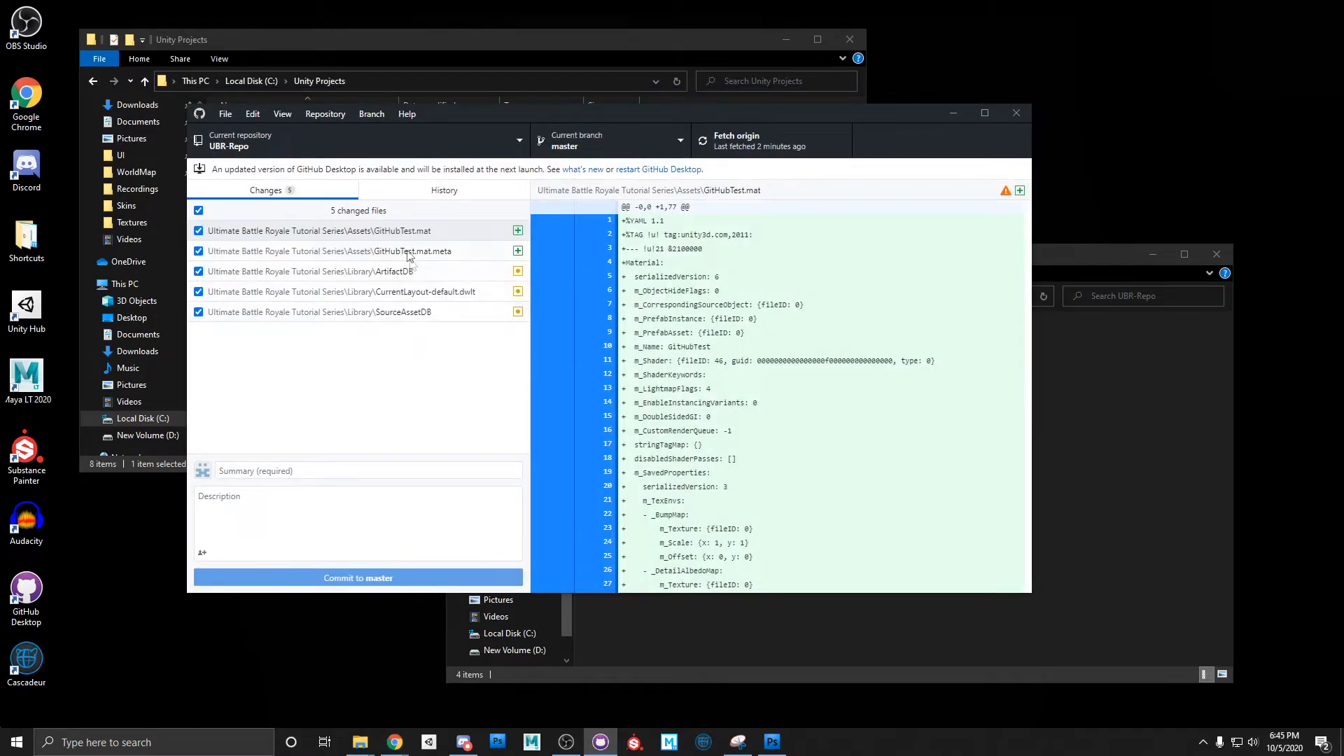
drag(821, 116, 809, 140)
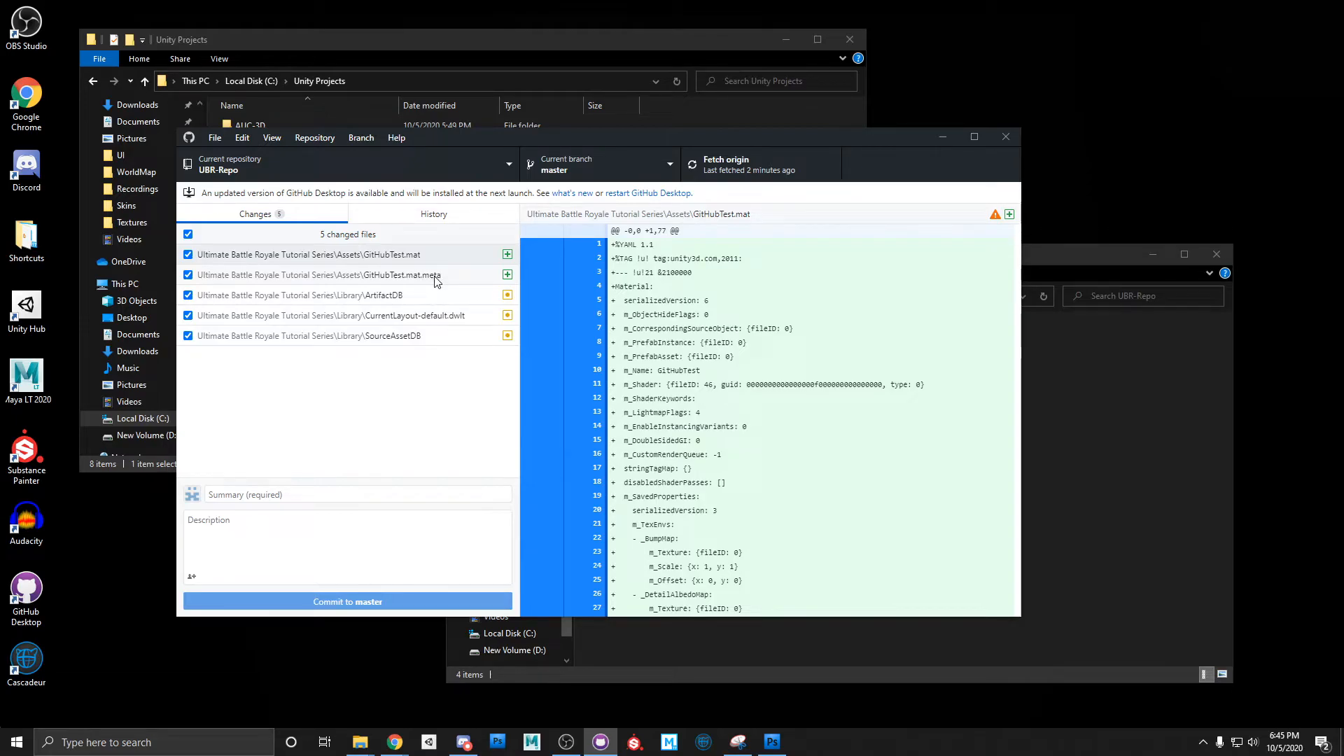
click(292, 494)
text(Testing)
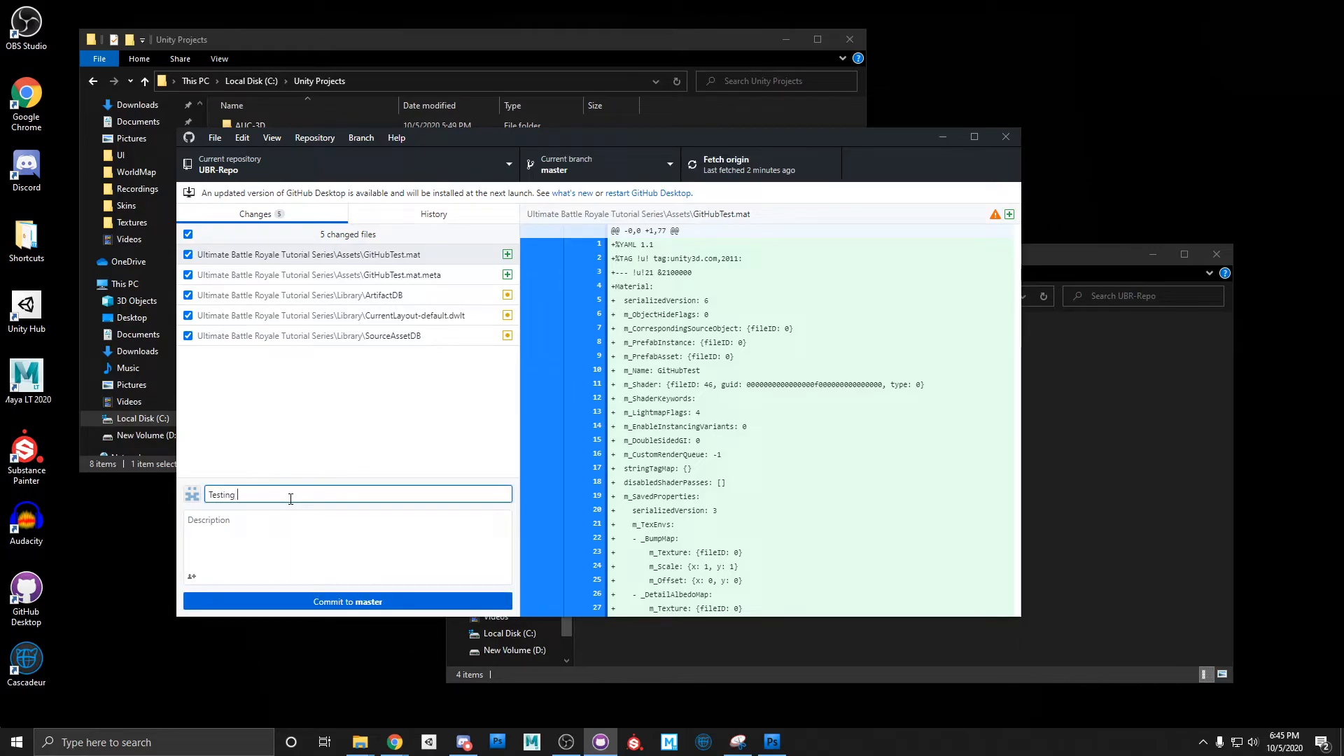
text( the ability to make changes)
key(Tab)
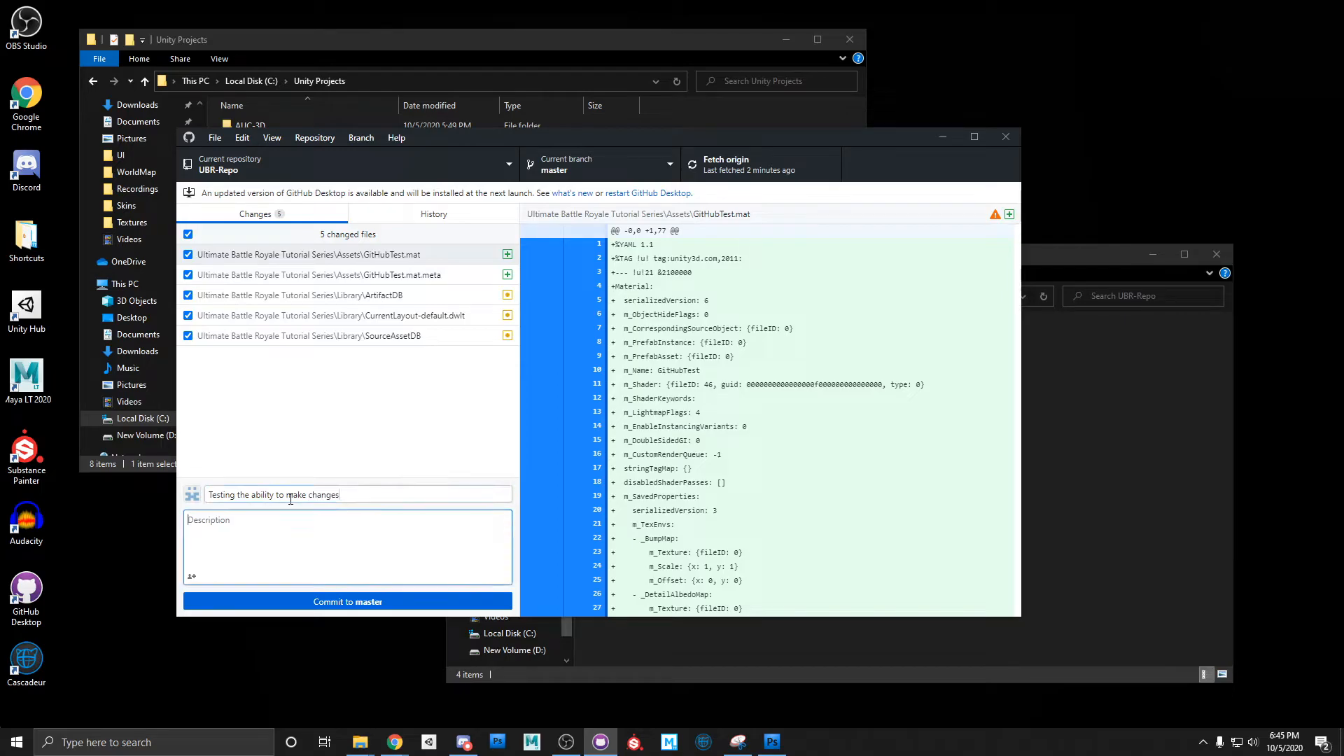
text(And have Github desktop see them)
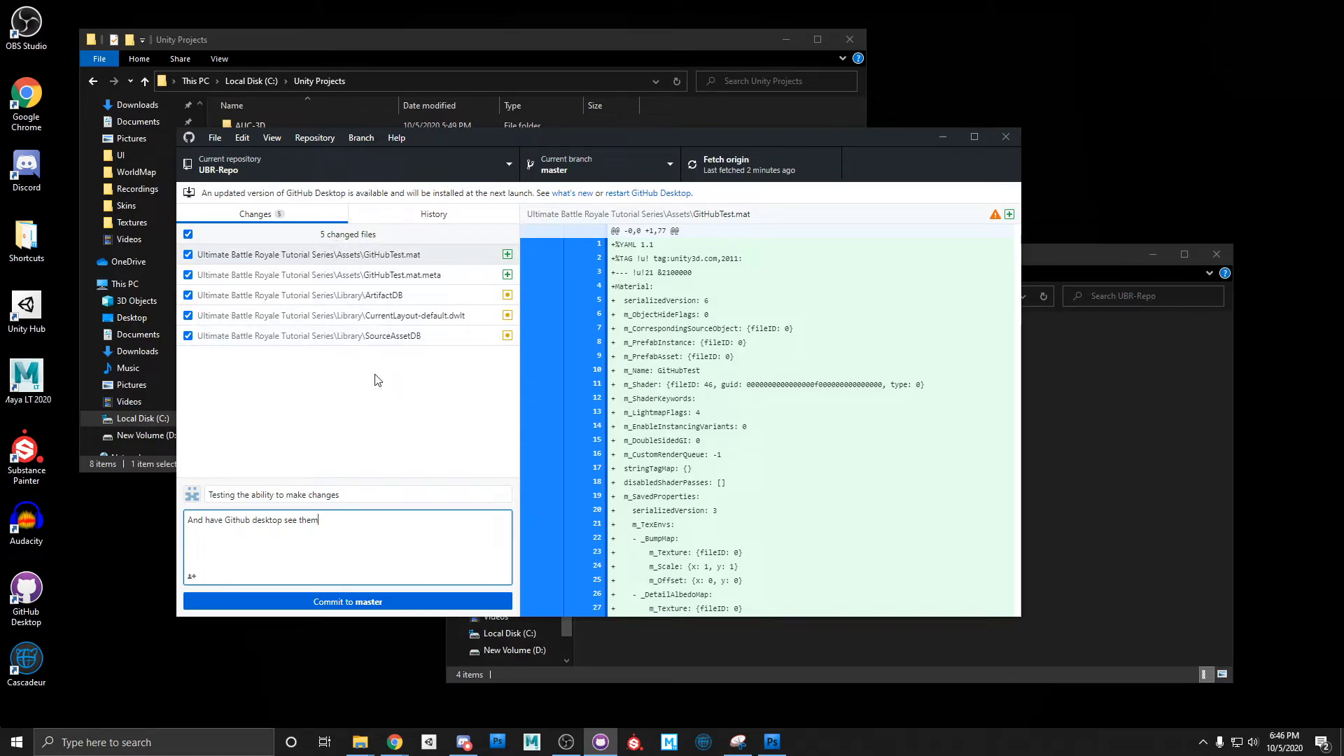
click(188, 255)
click(189, 275)
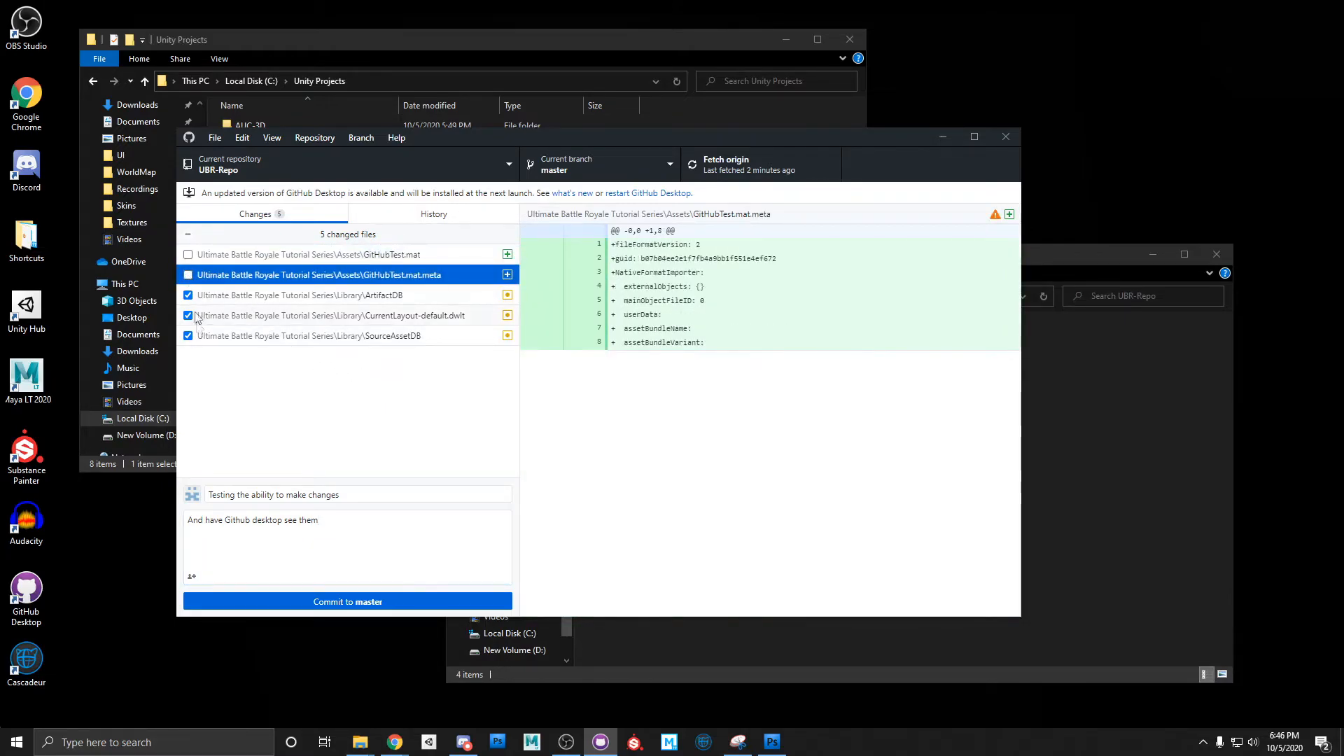
click(189, 275)
click(188, 255)
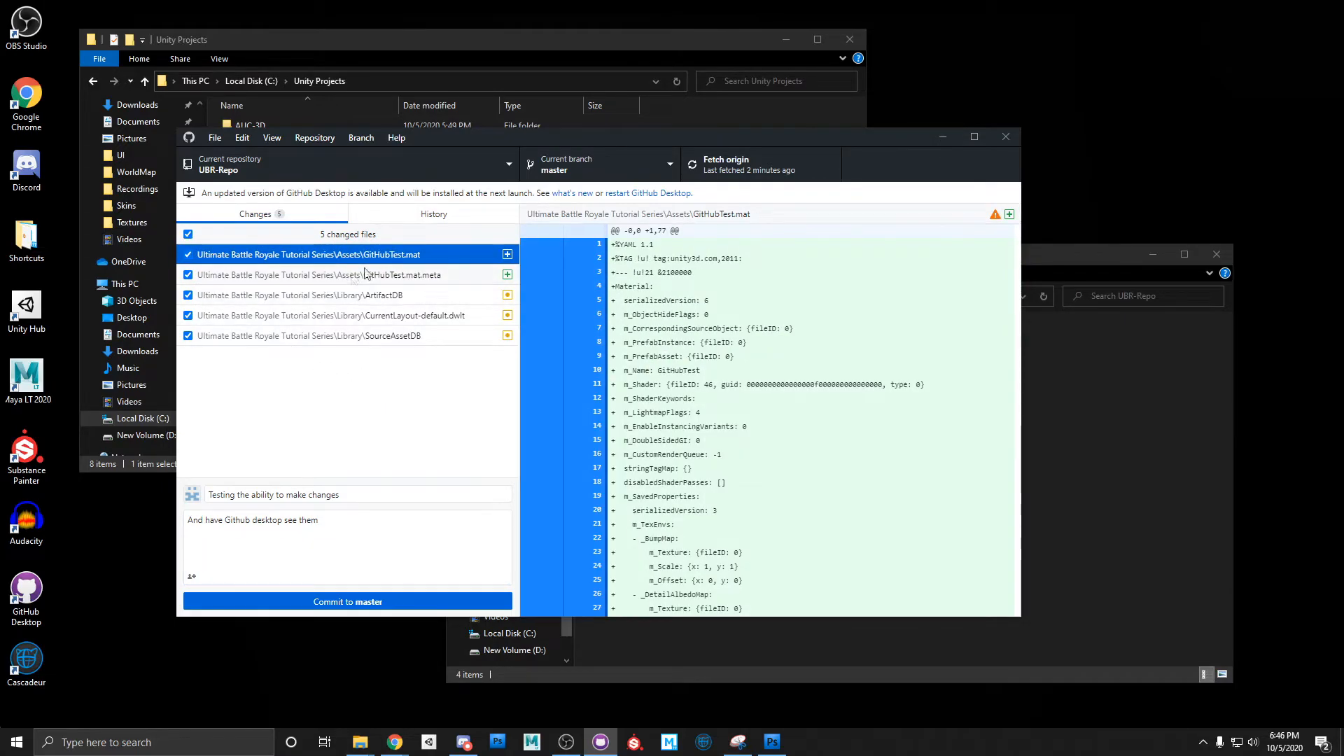
right_click(335, 234)
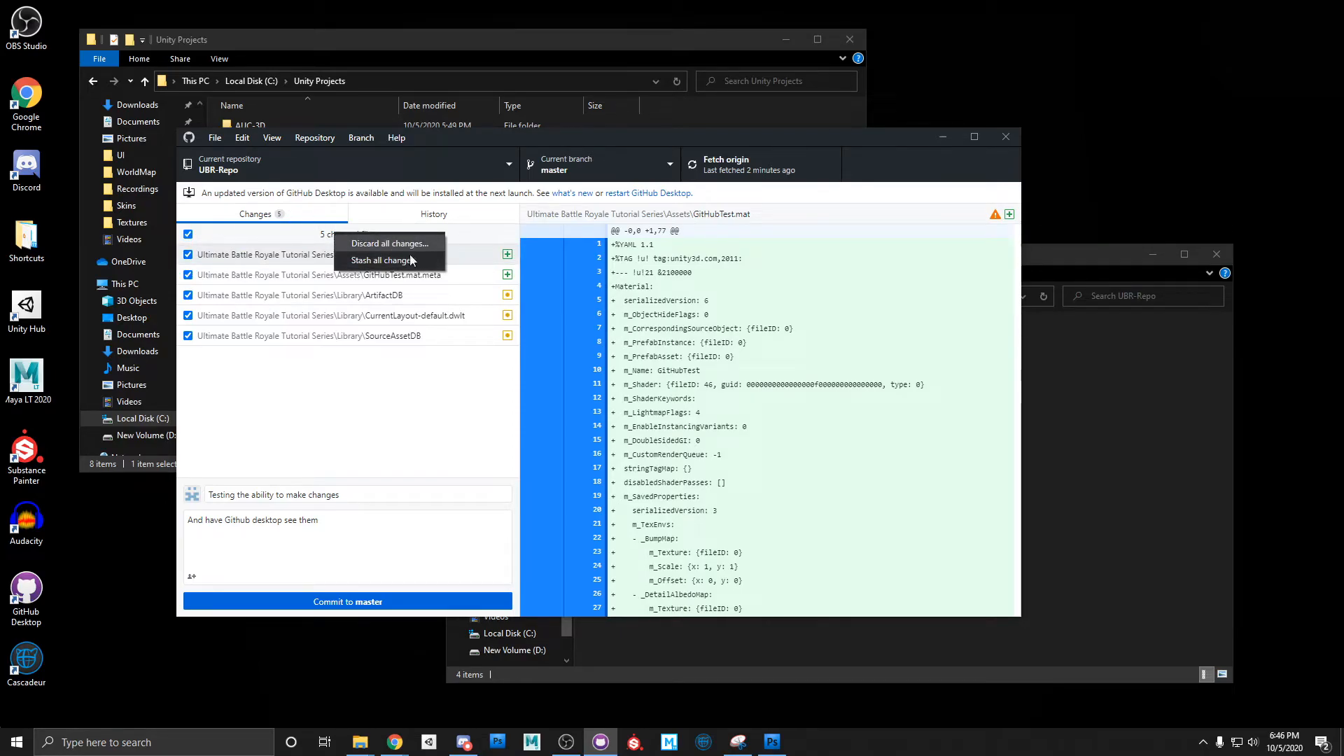
click(392, 495)
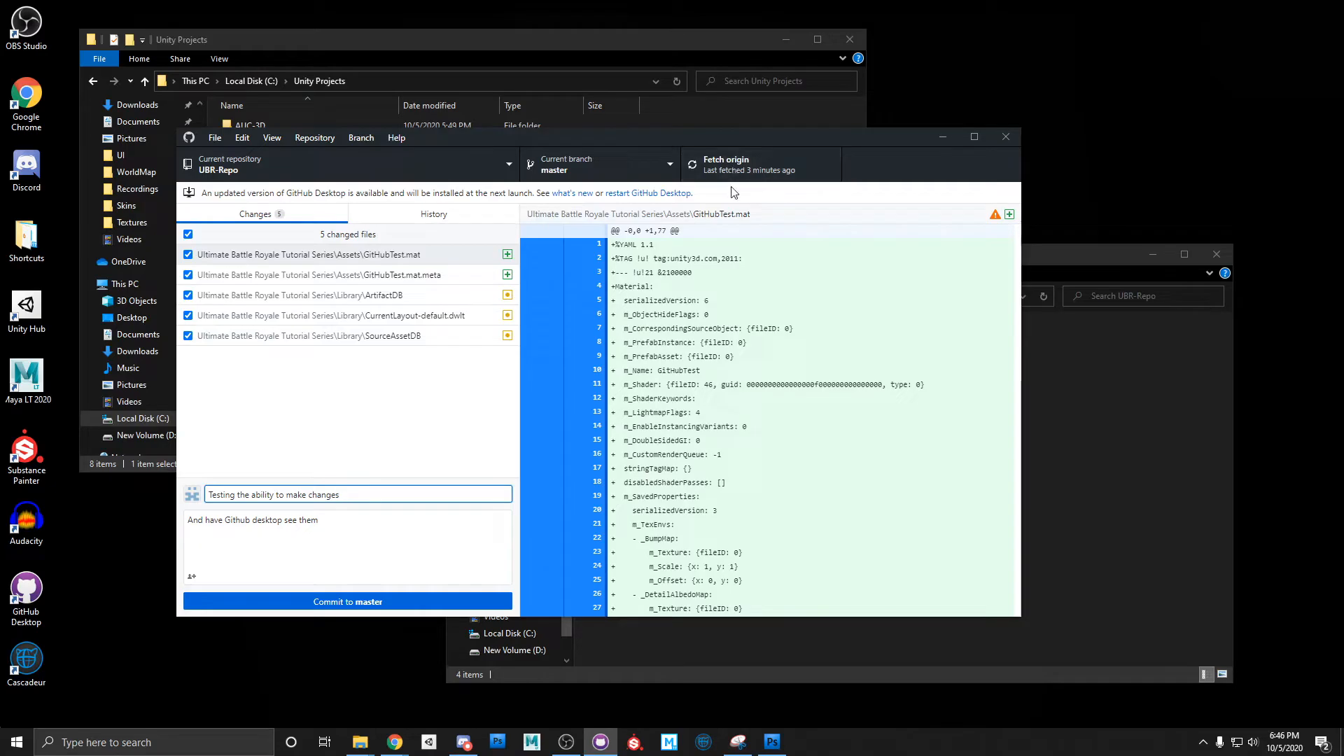
Commit all changed files to the master branch and push the commit to origin.
click(355, 604)
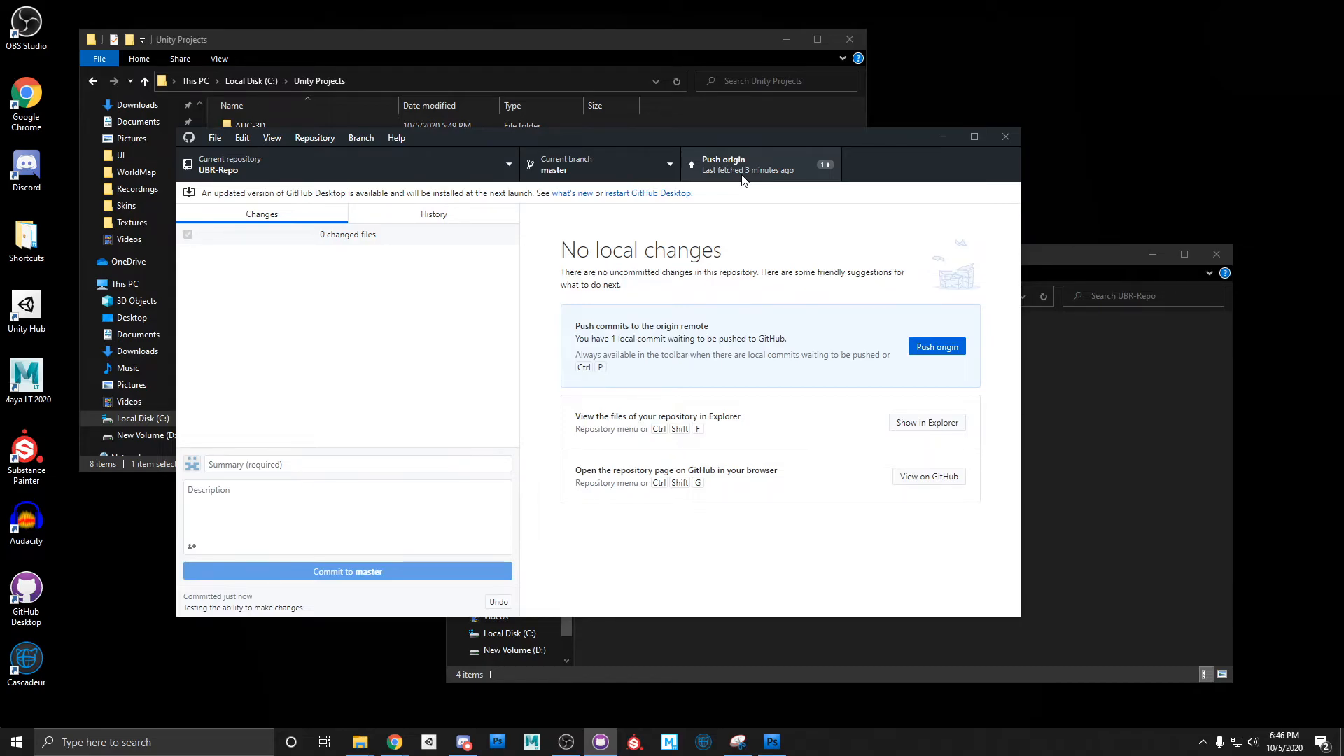
click(742, 180)
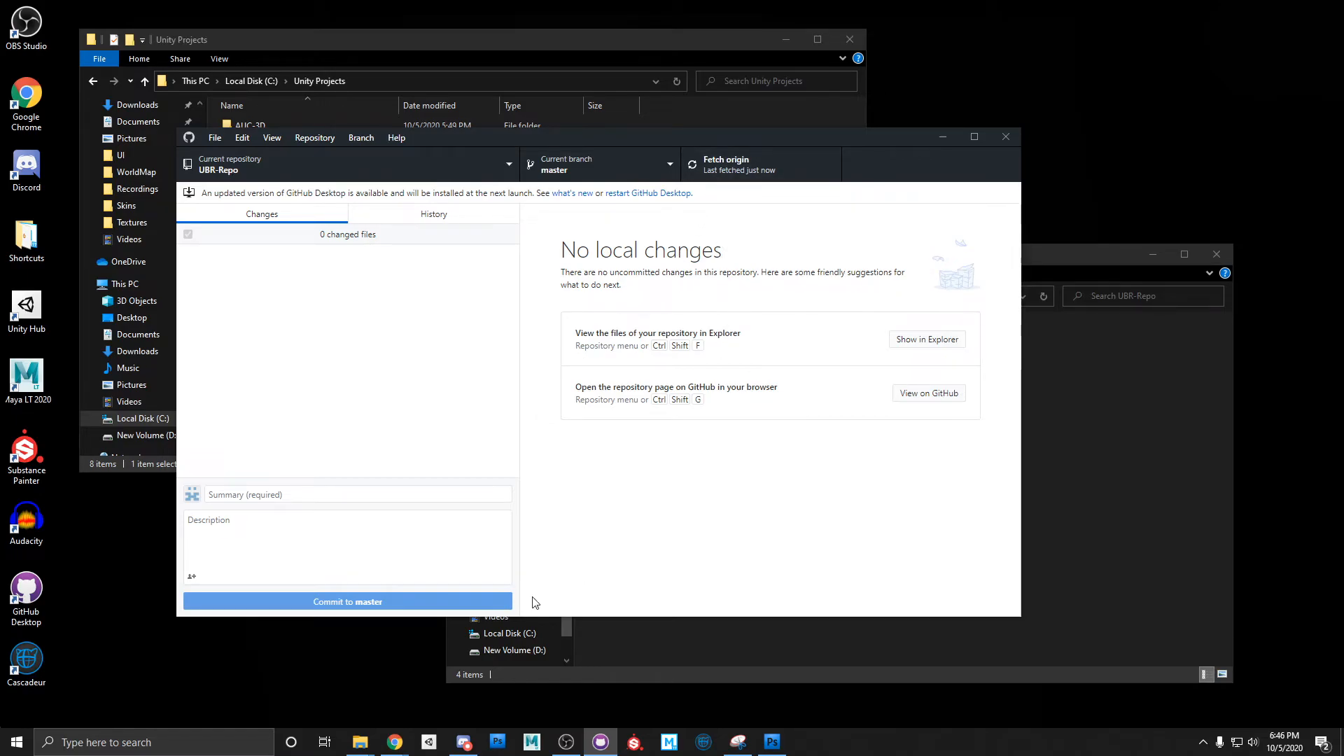
Switch to Chrome and open the UBR-Repo repository page from the account's repositories on GitHub.
mouse_move(395, 748)
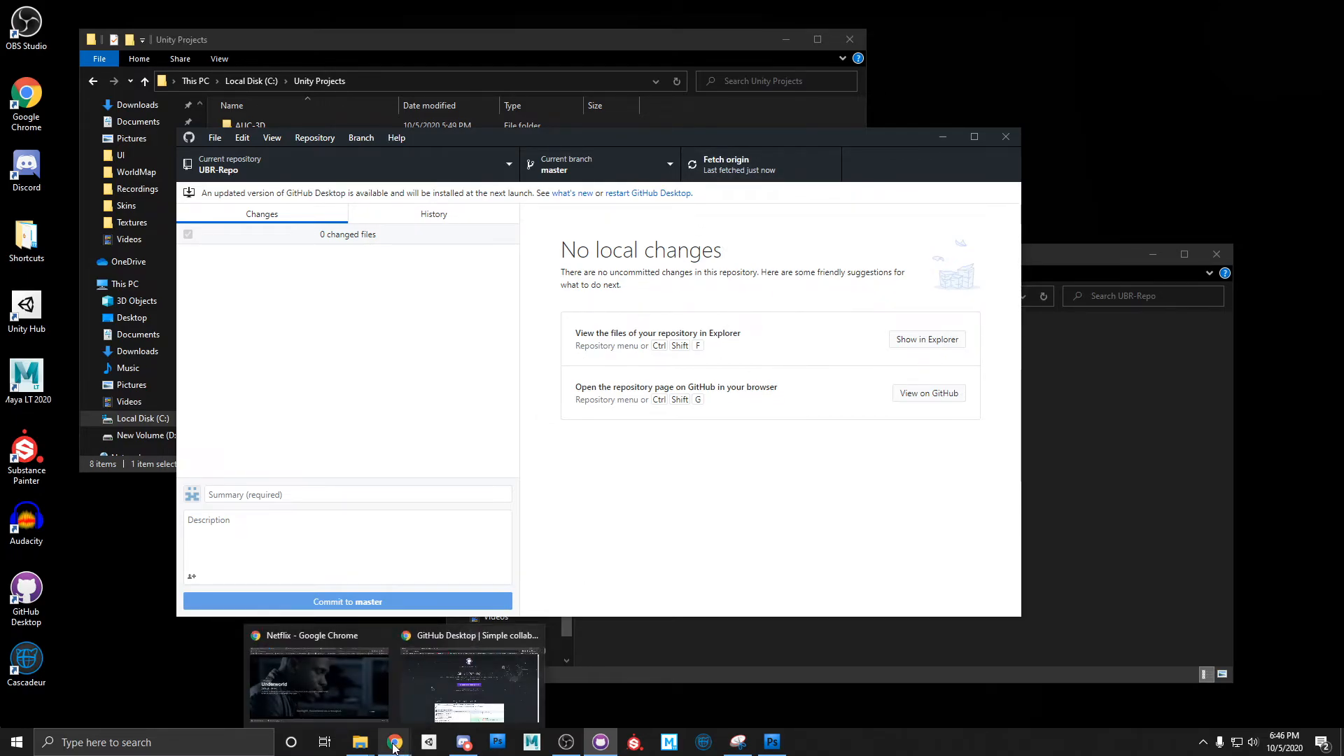
click(469, 662)
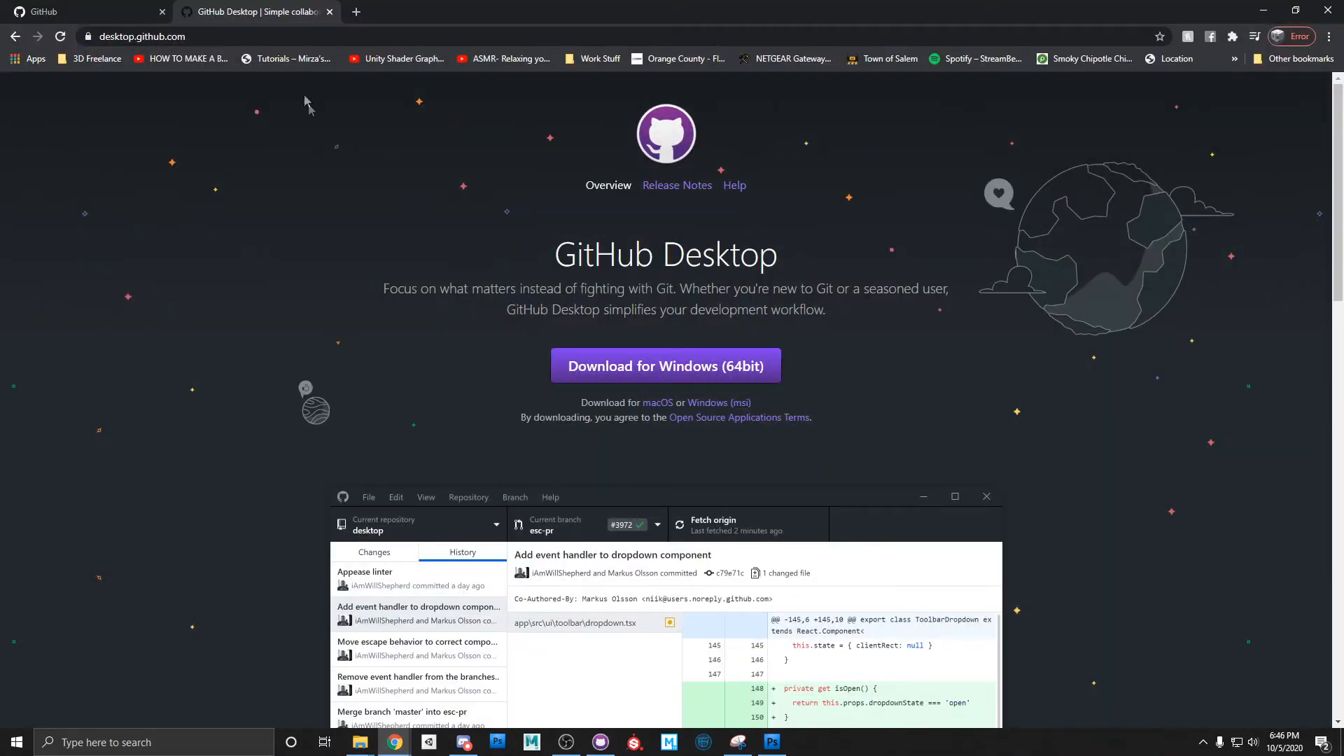
click(91, 12)
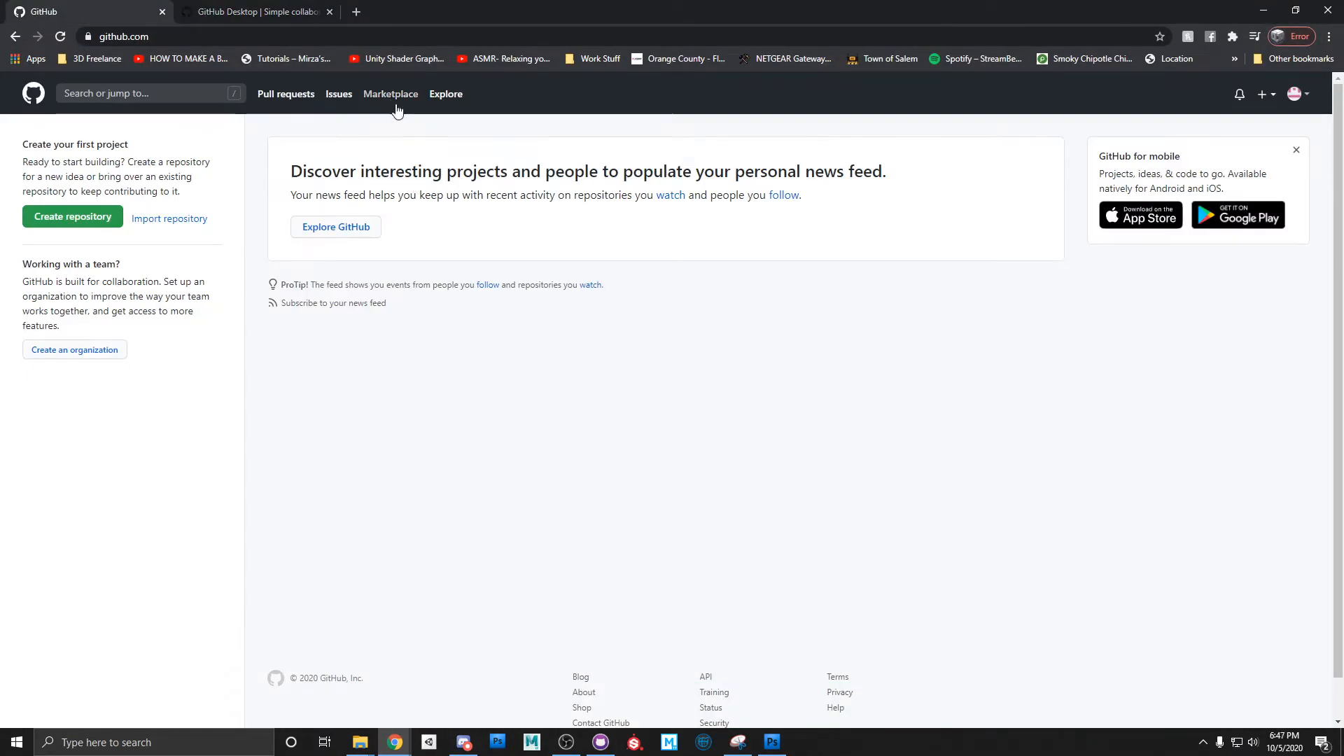
click(1297, 94)
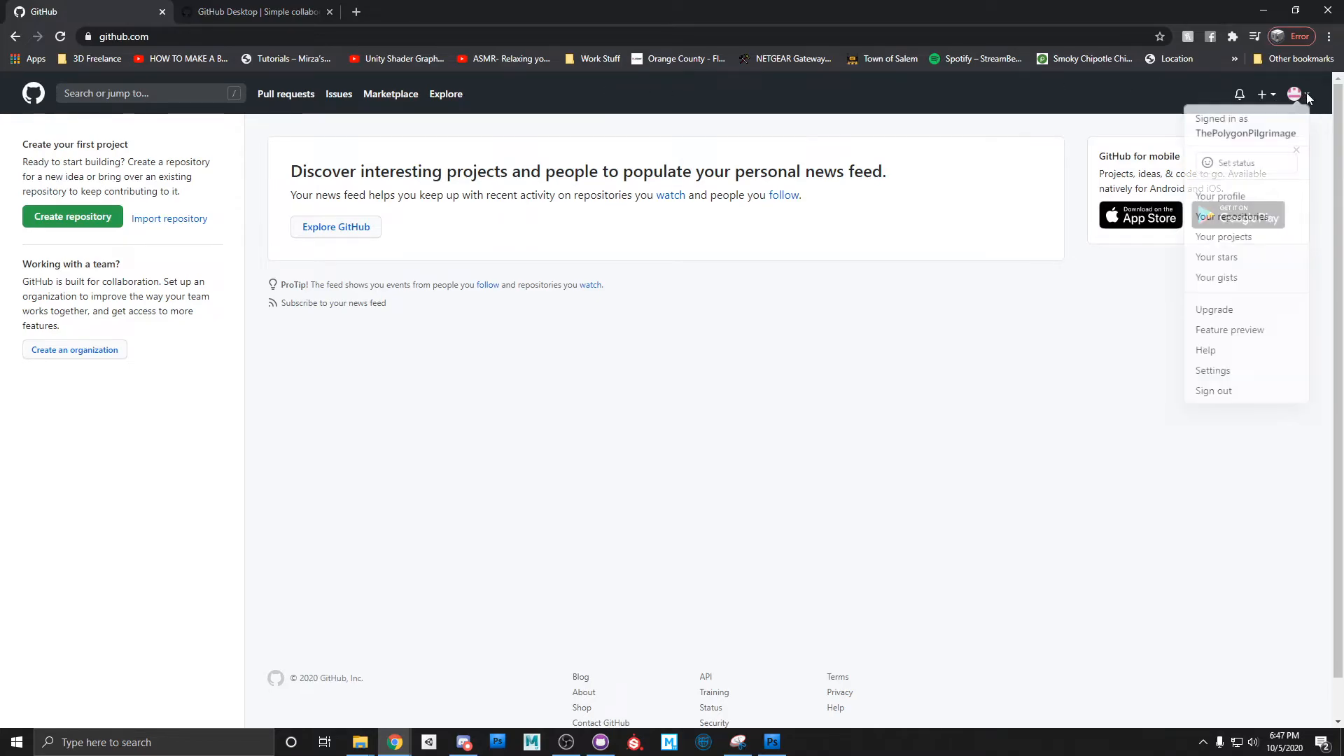
click(1233, 217)
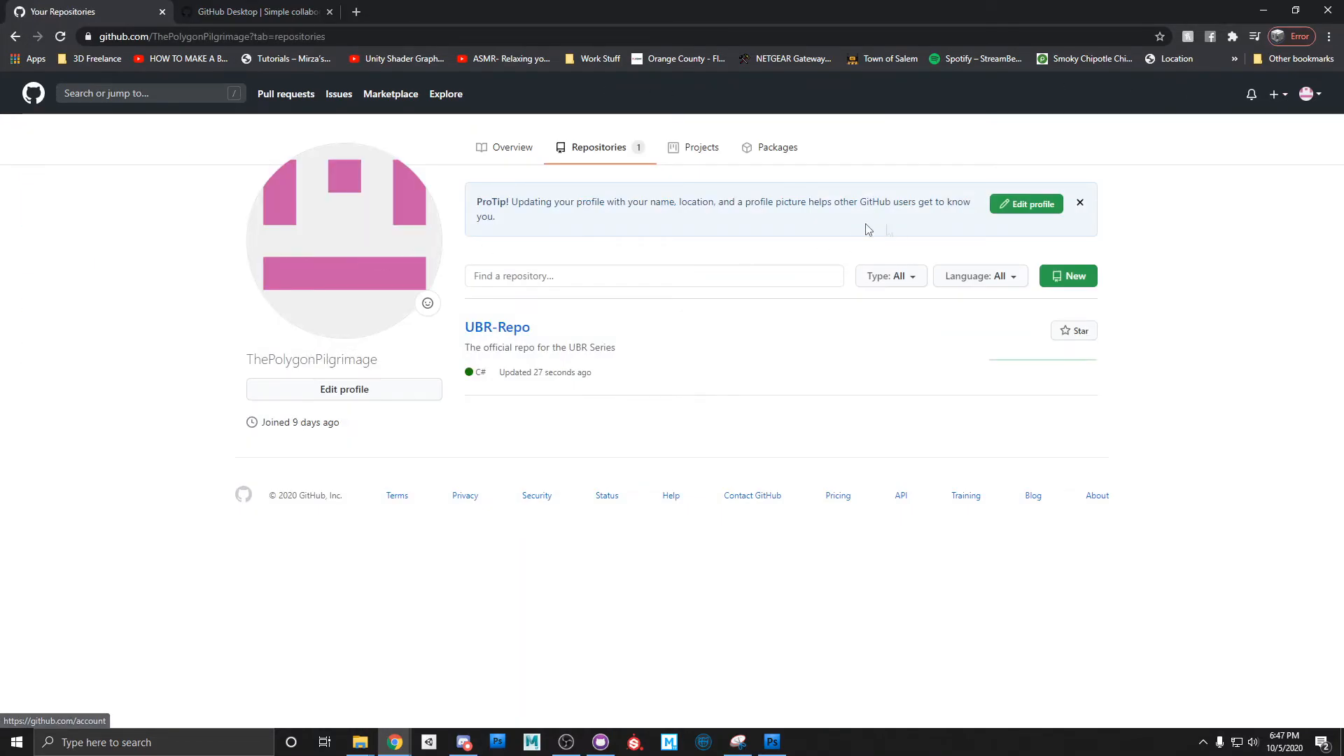
click(501, 332)
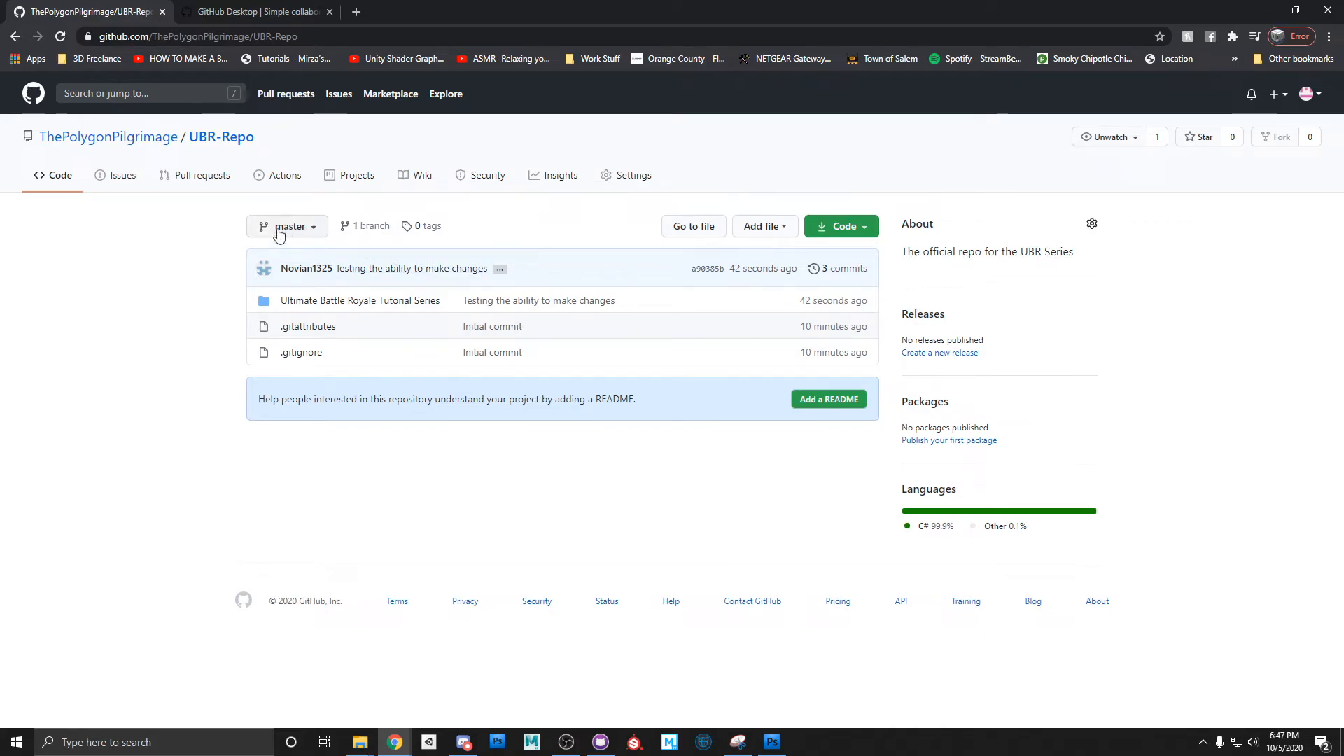
Examine UBR-Repo's branch list and its options for cloning, opening in GitHub Desktop and downloading the code.
click(319, 229)
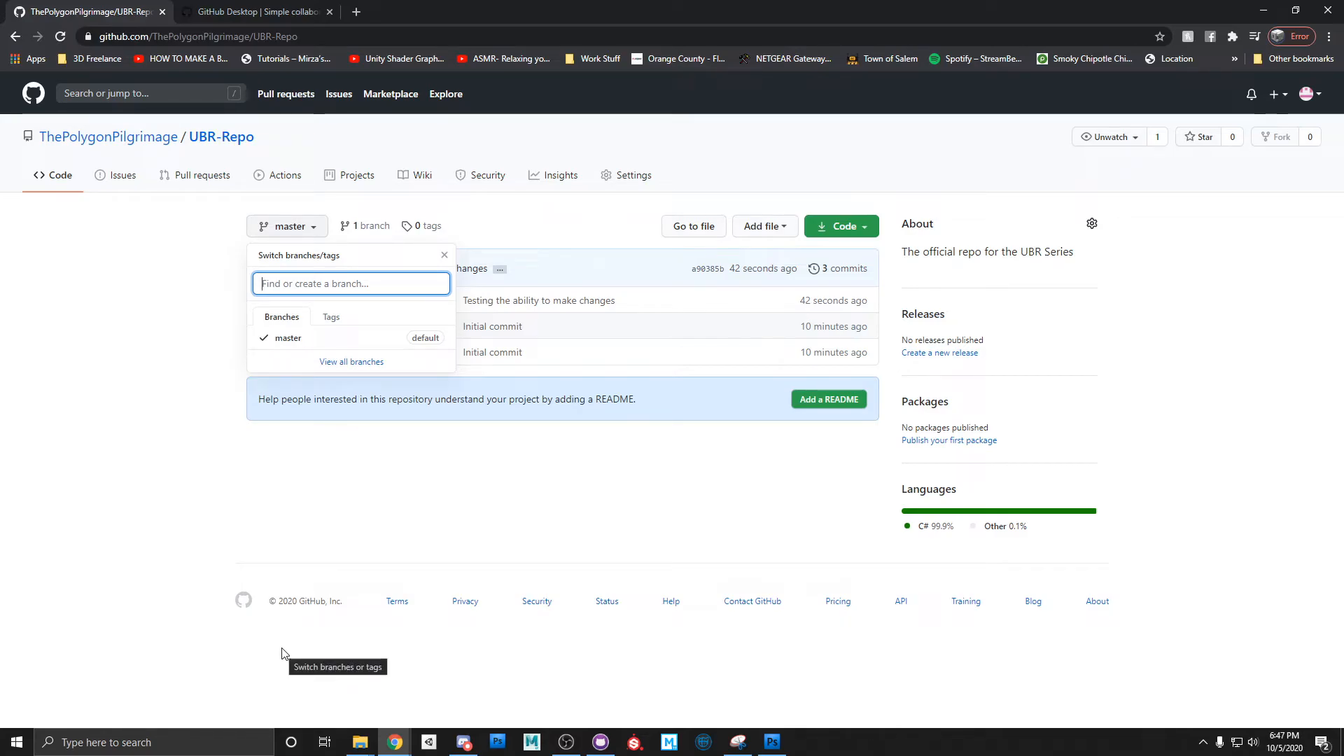
click(162, 380)
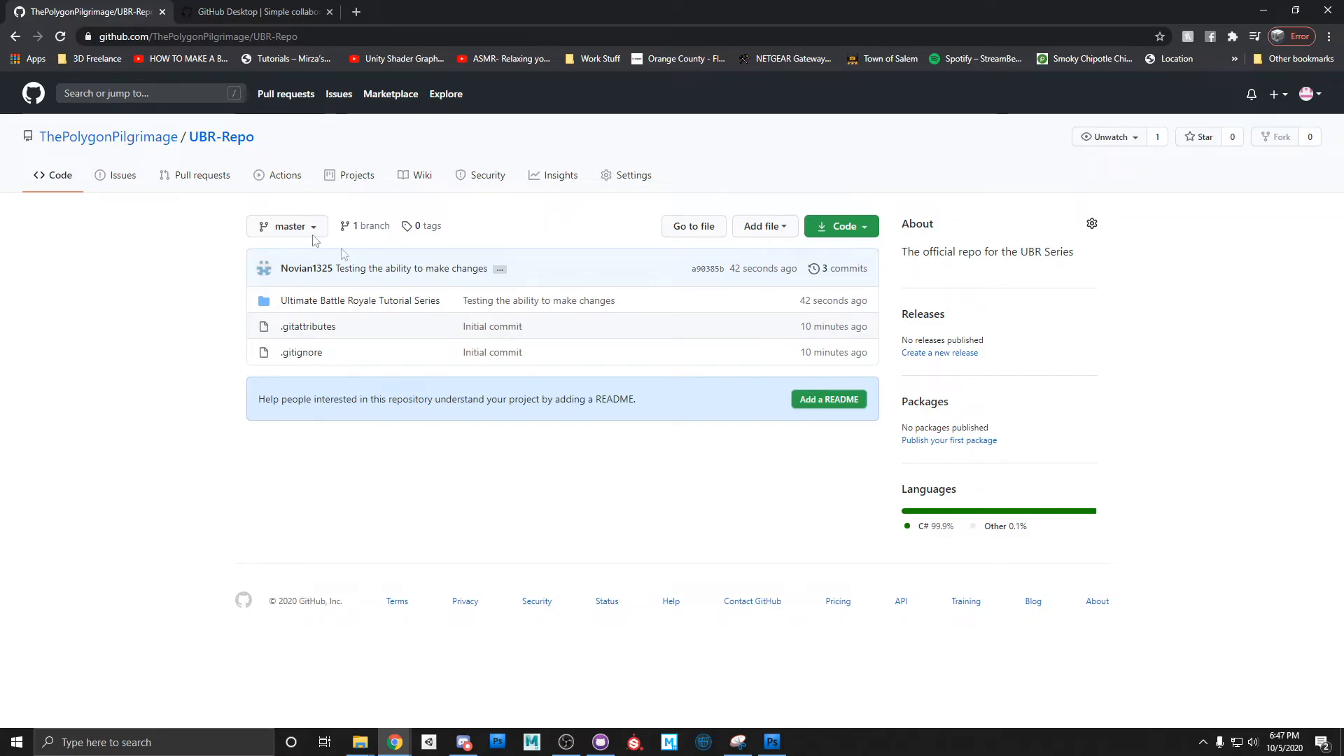
click(869, 232)
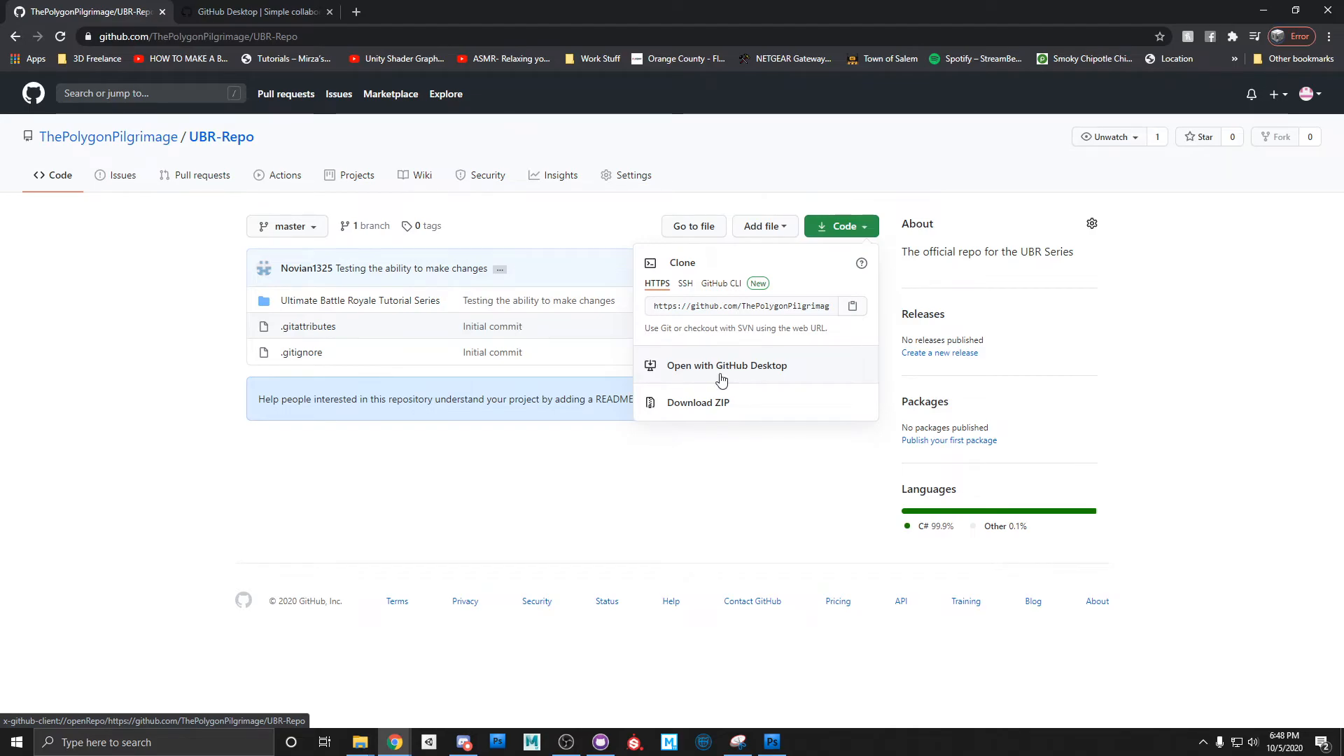
click(687, 430)
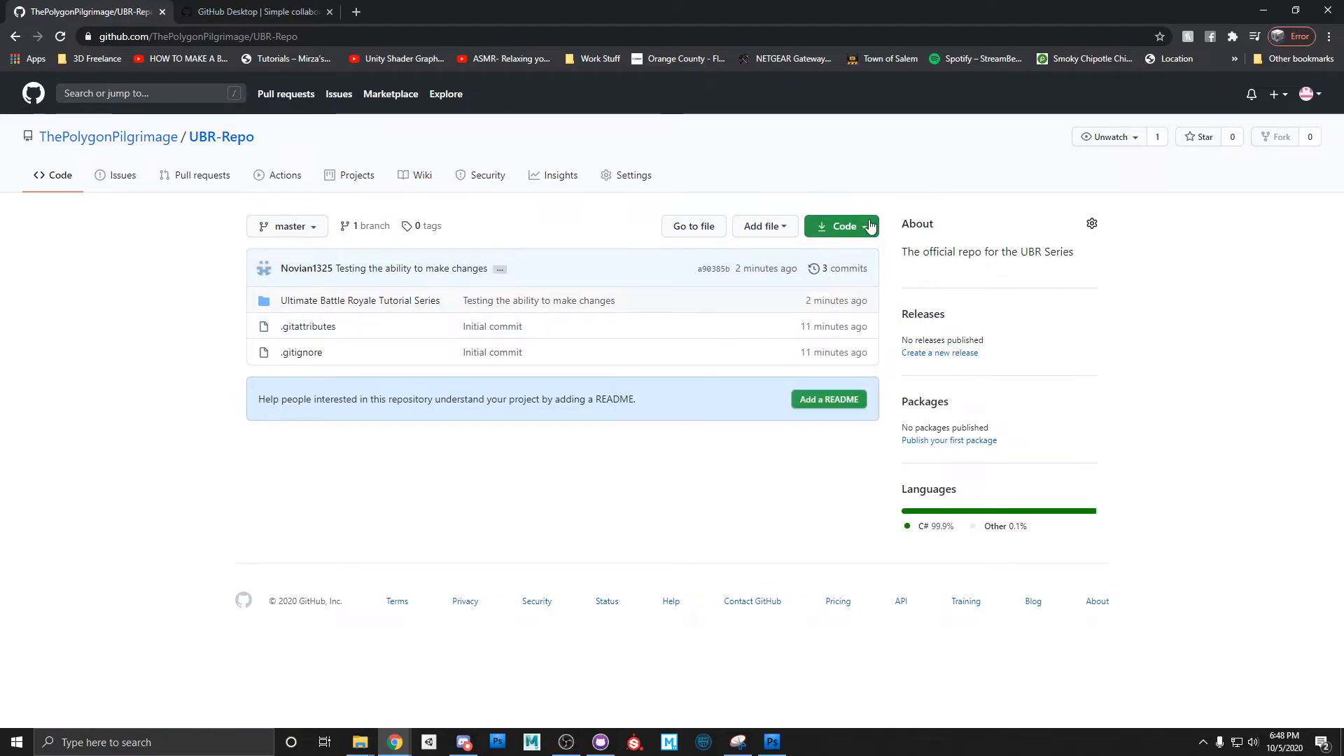
click(867, 228)
click(658, 474)
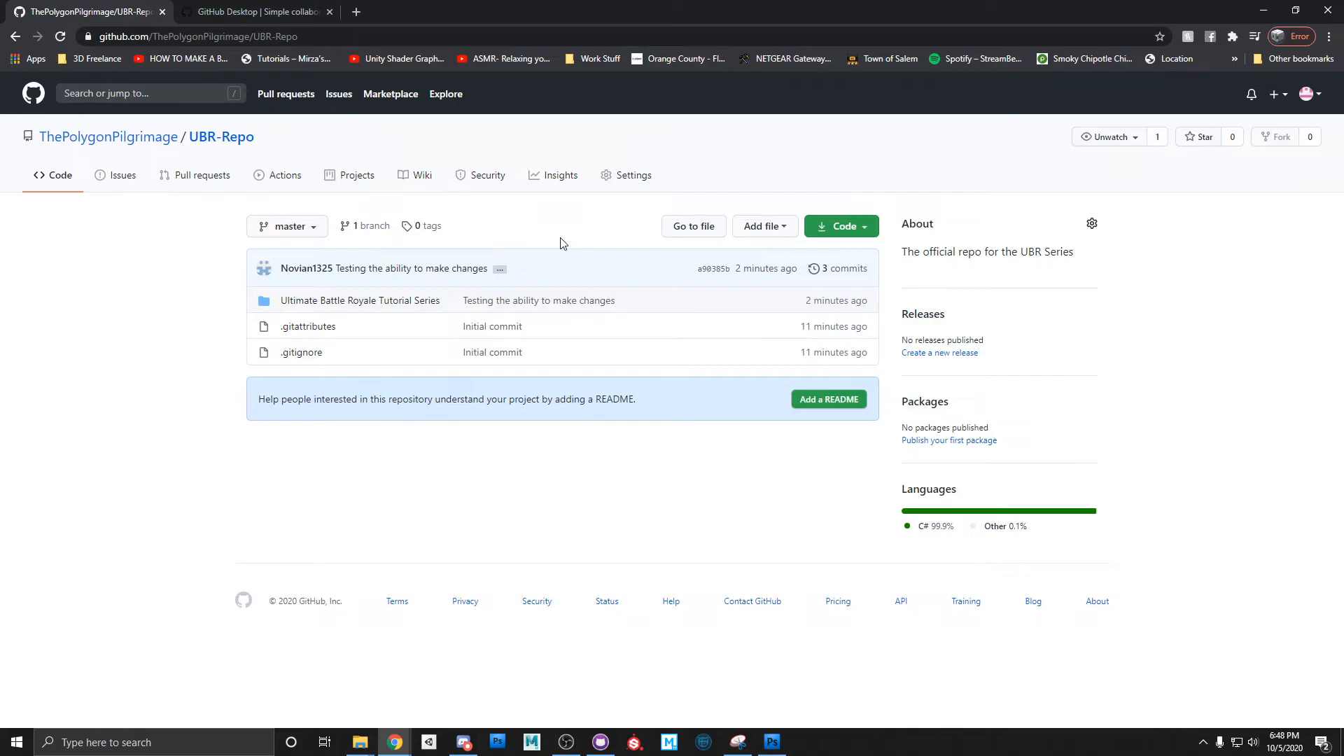
Search the UBR-Repo repository for "unity", look through the code results and return to the GitHub home page.
click(174, 94)
text(unity)
key(Return)
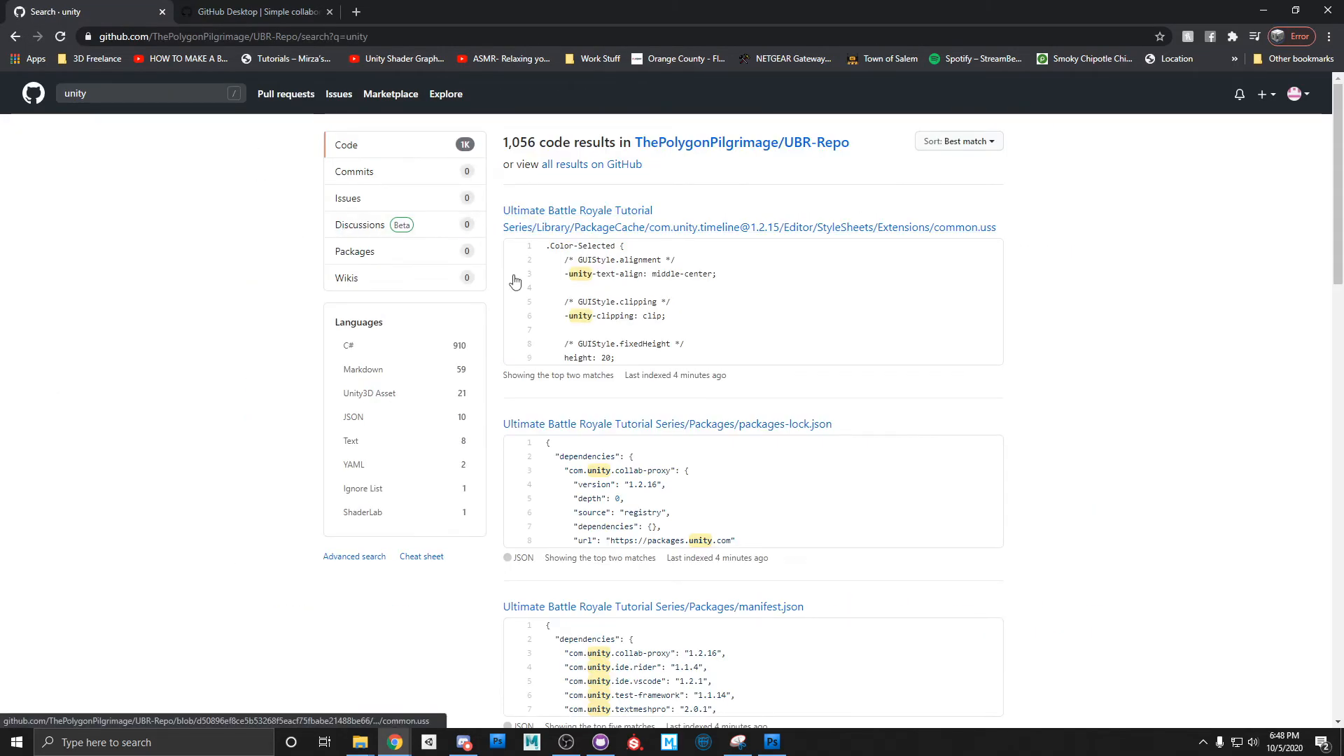
scroll(785, 372, down, 8)
scroll(785, 372, up, 10)
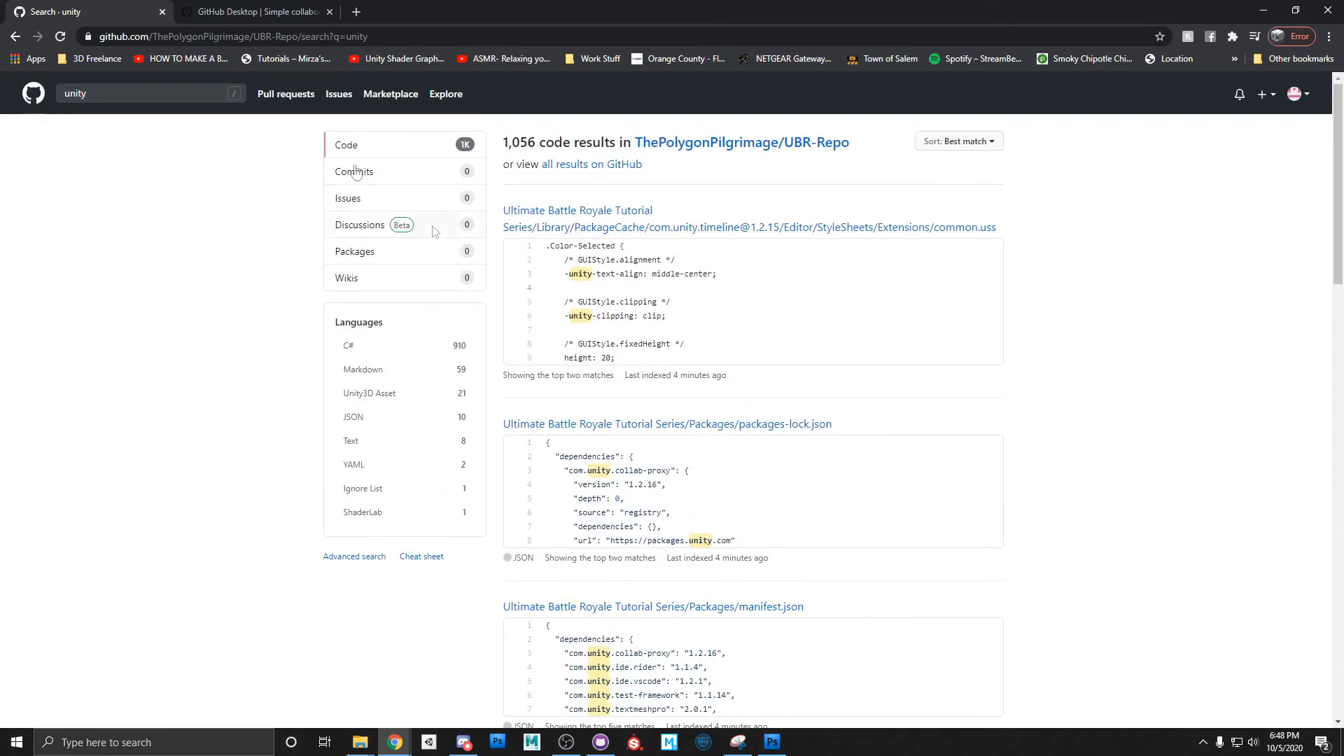
click(32, 98)
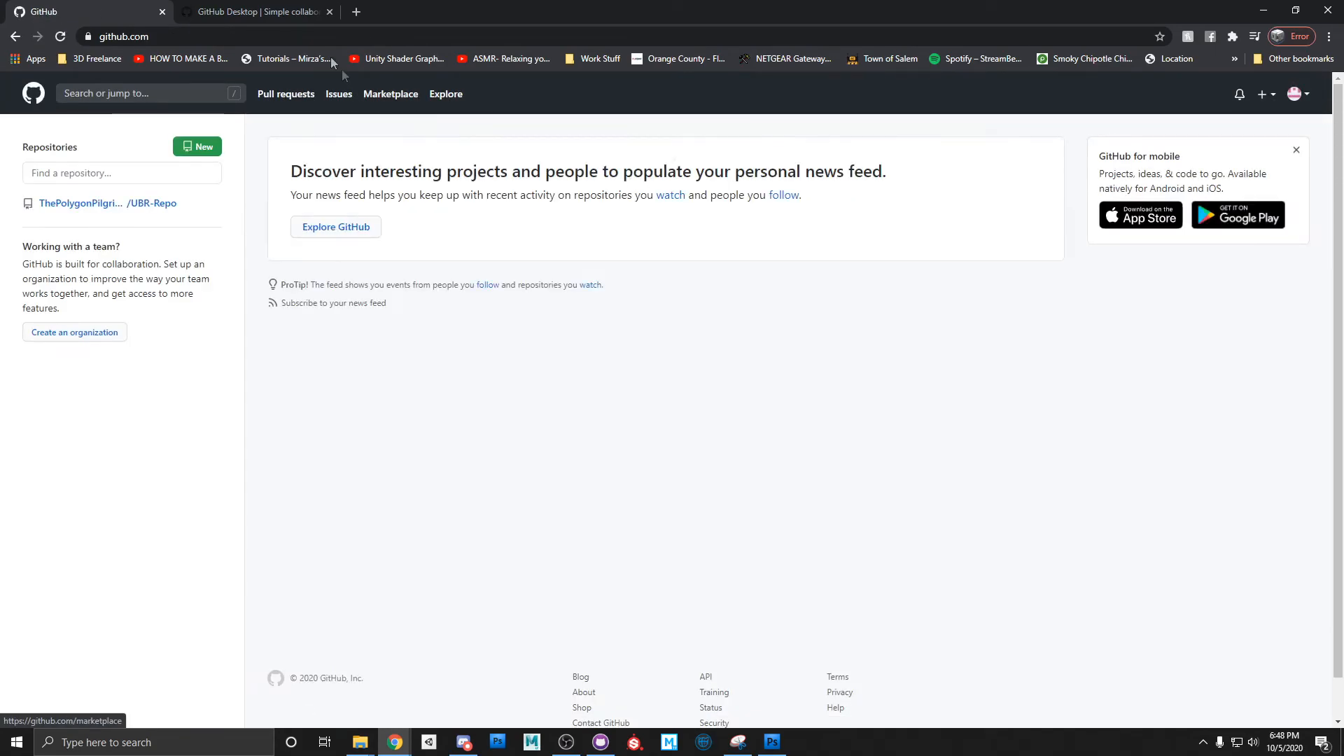
Search Google for "github unity" in a new browser tab and open the github-for-unity/Unity repository.
click(357, 11)
click(367, 37)
text(github unity)
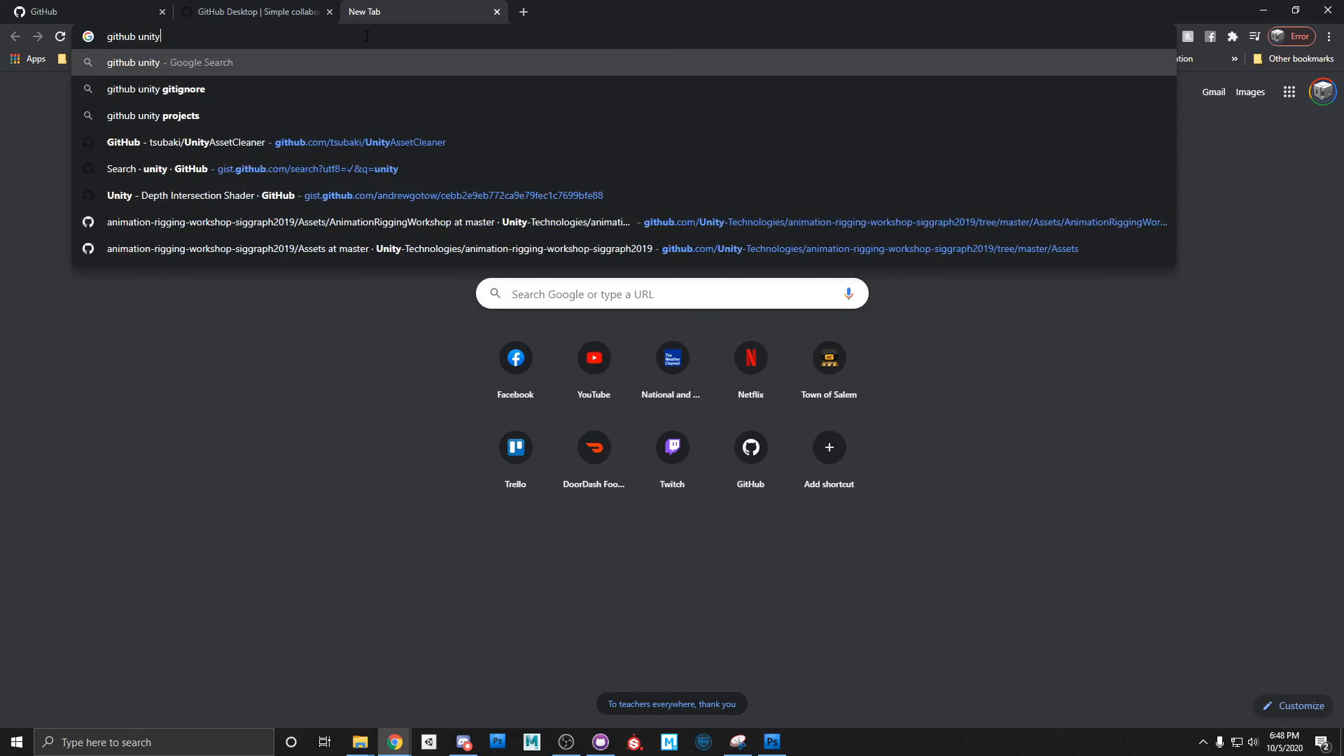
key(Return)
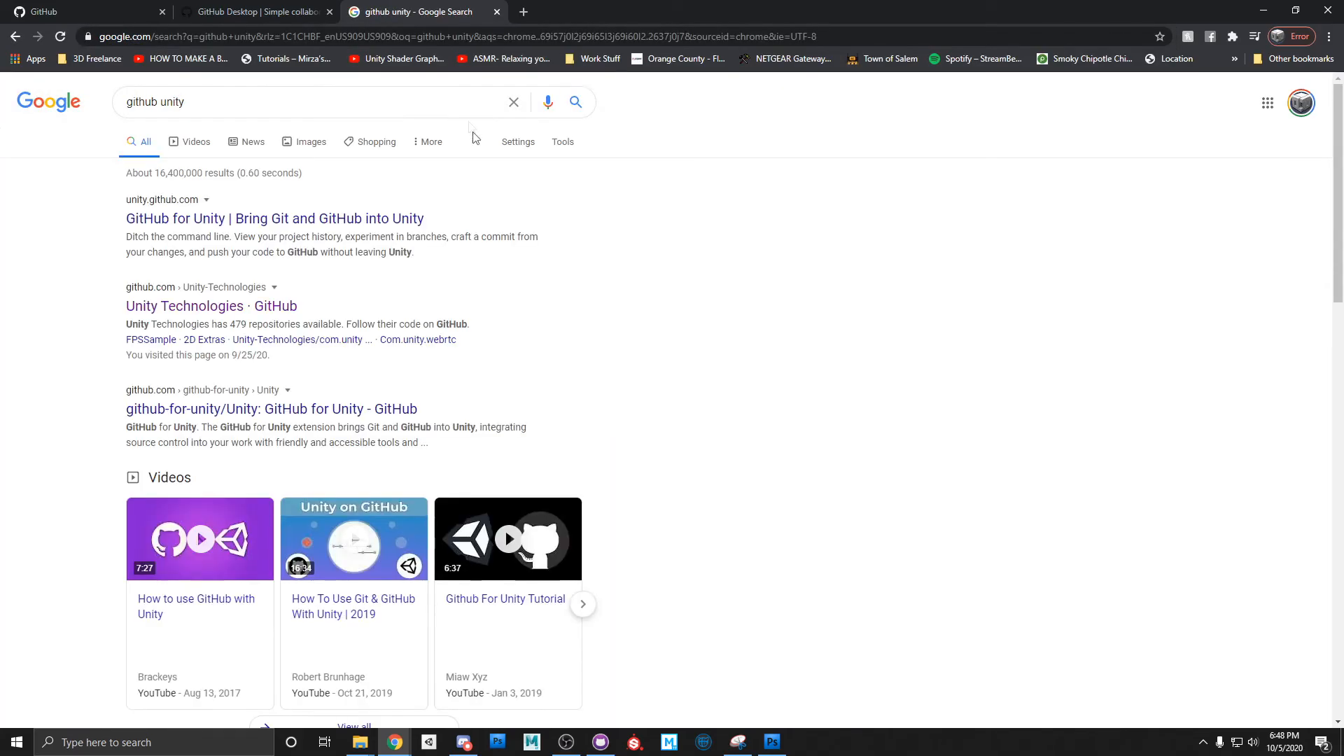
scroll(430, 266, down, 2)
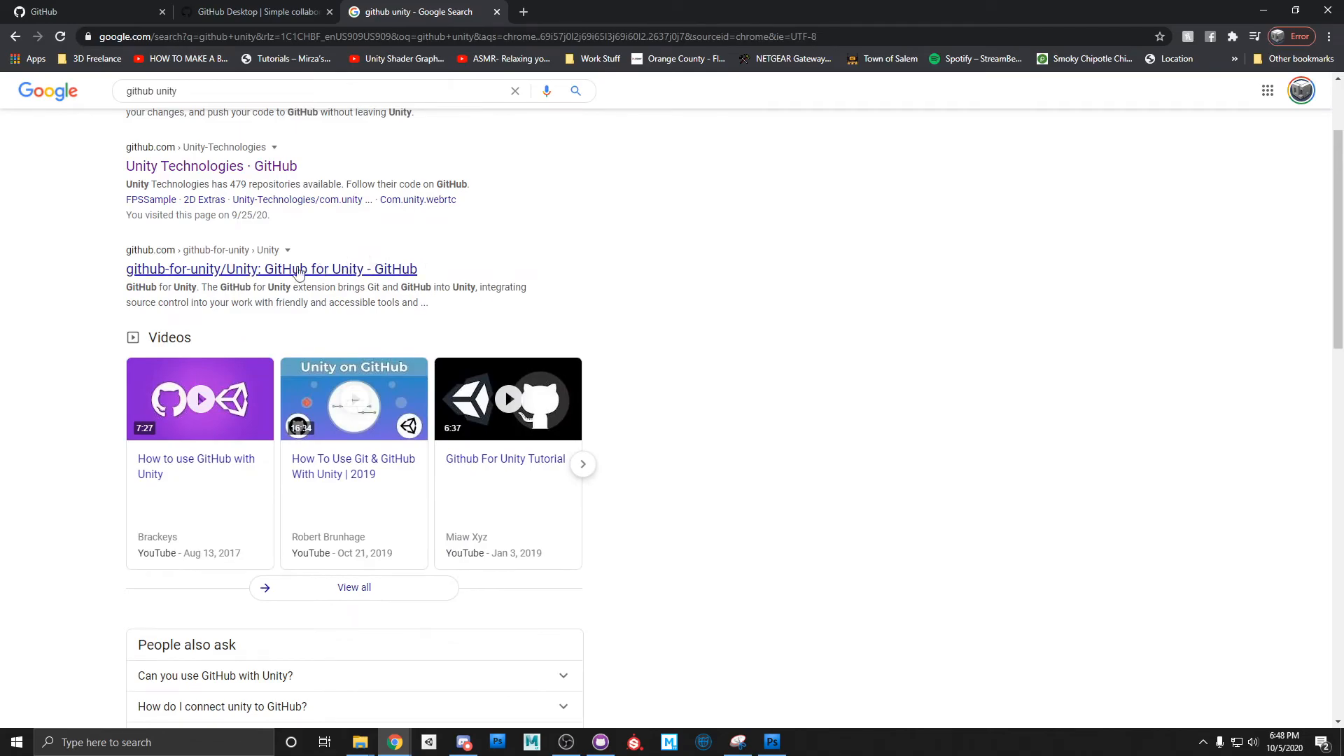
scroll(315, 269, down, 4)
scroll(219, 238, up, 6)
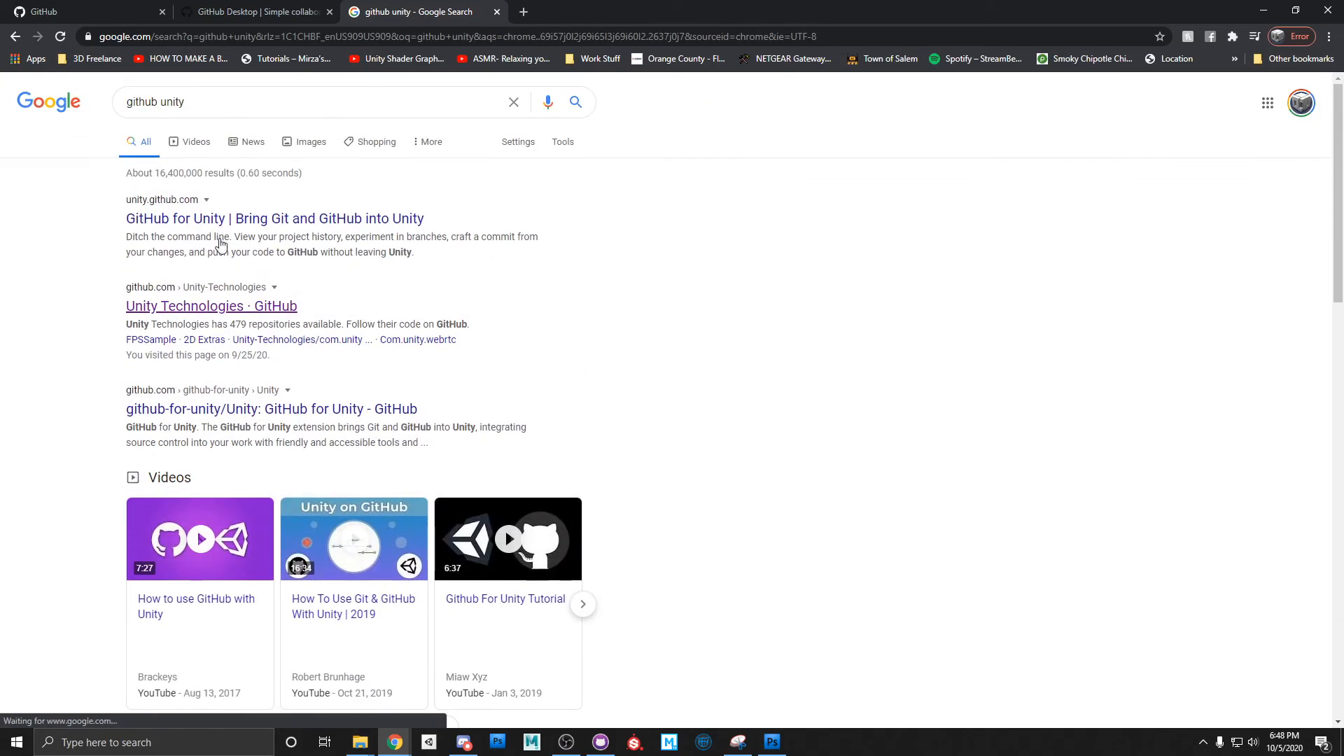
scroll(279, 283, down, 3)
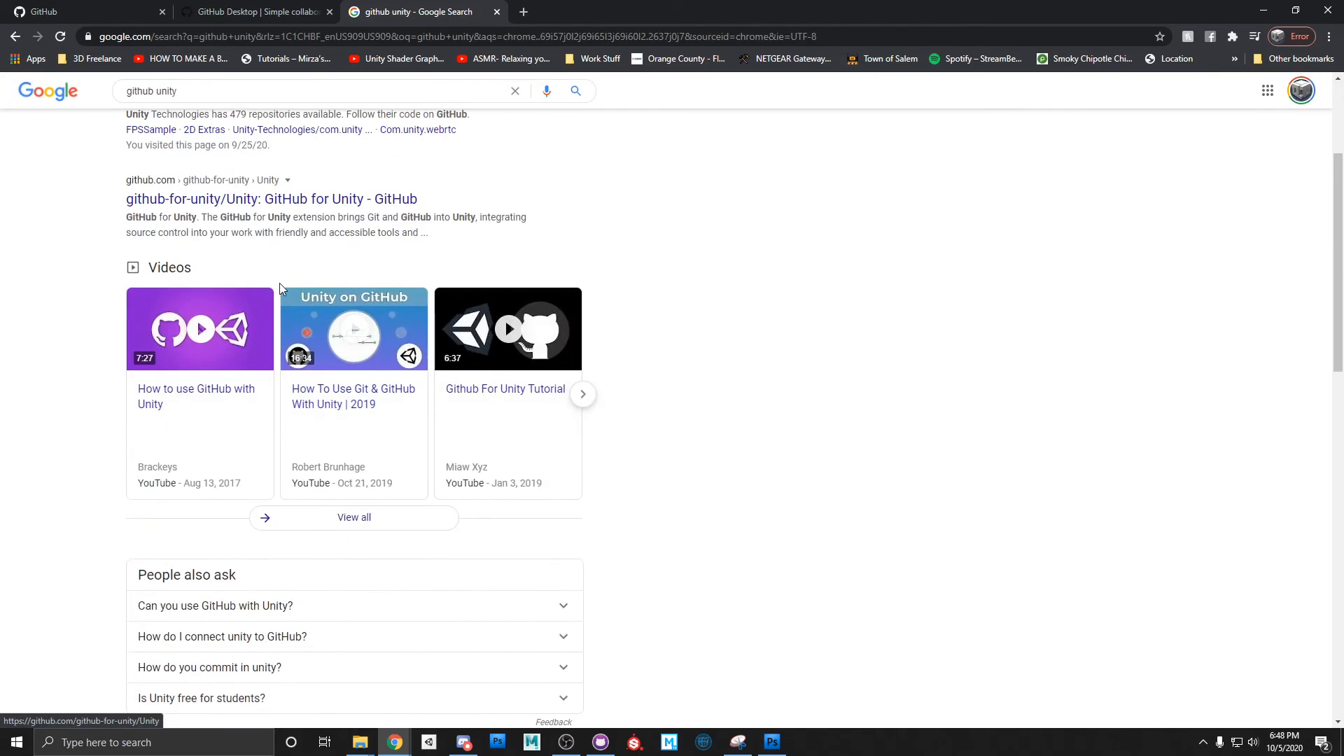
click(245, 200)
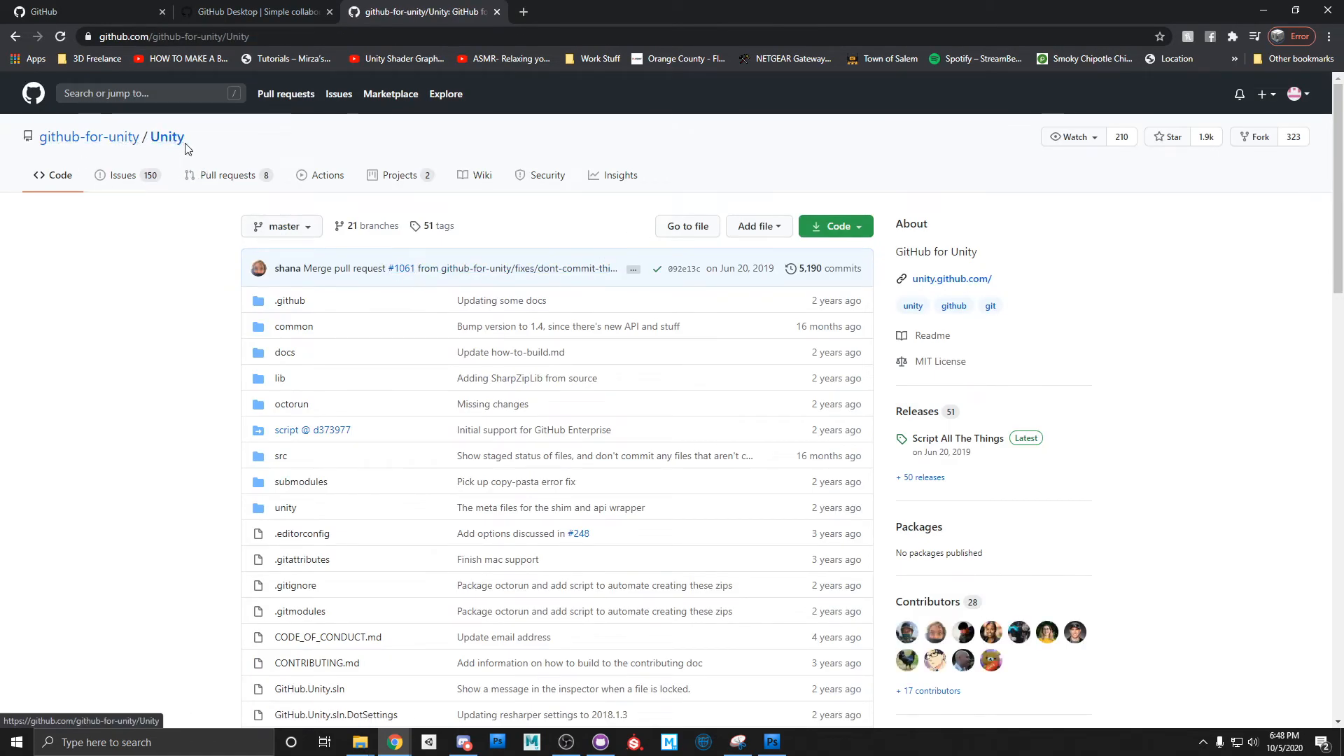
Open the github-for-unity/Unity repository with GitHub Desktop, always allowing github.com to open such links in the associated app.
scroll(490, 385, down, 6)
scroll(468, 351, up, 6)
click(840, 226)
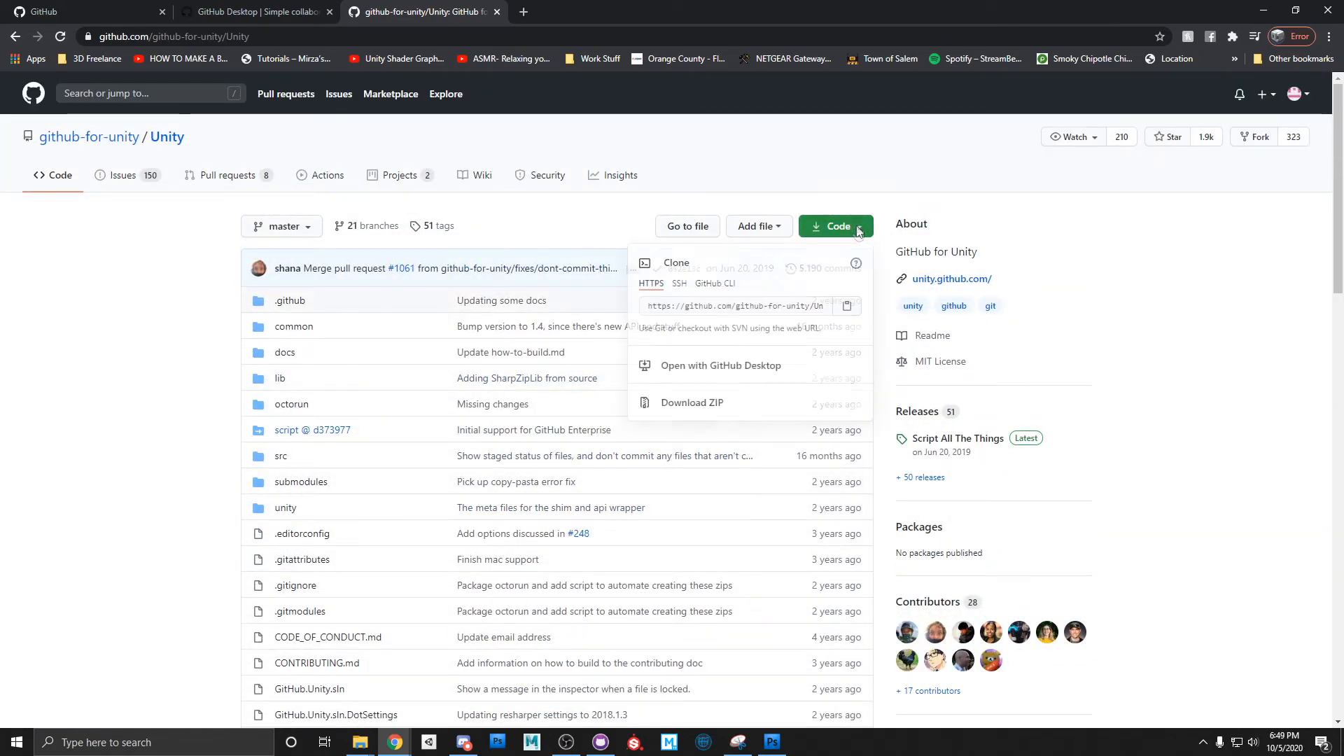
click(713, 371)
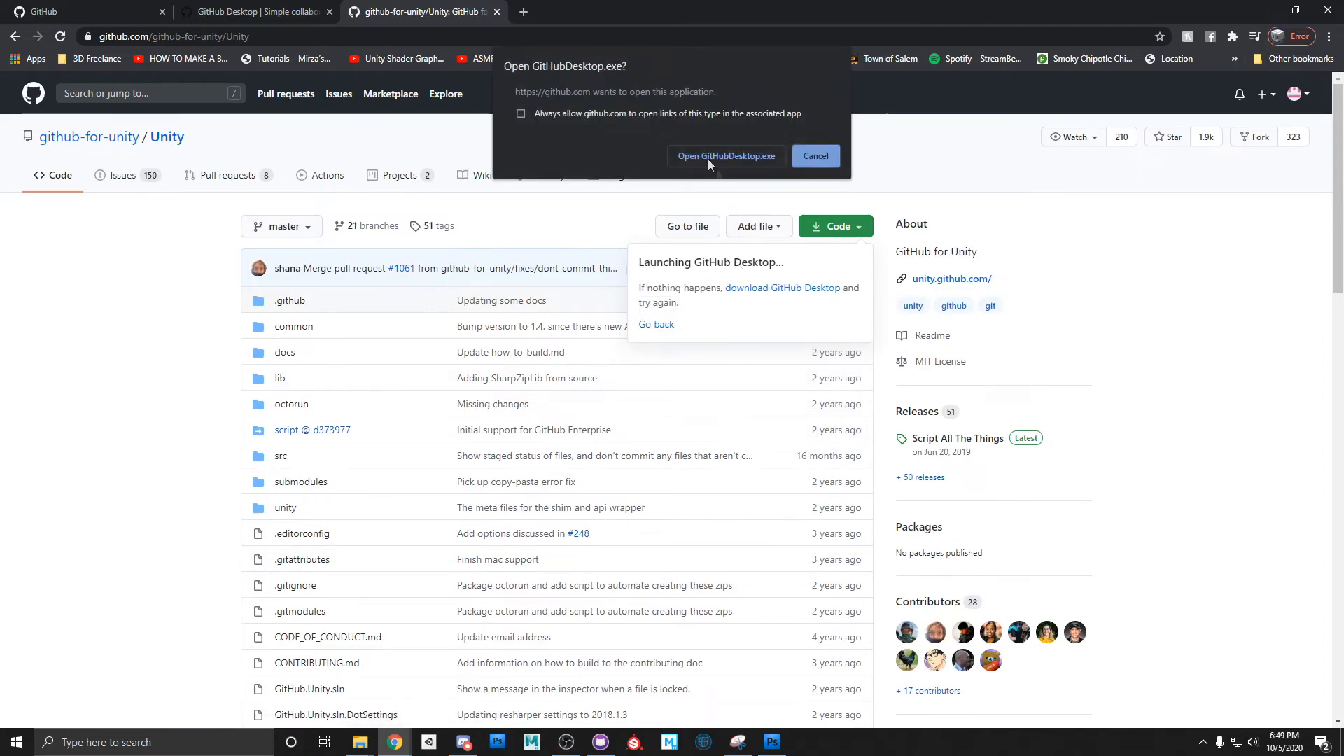
click(588, 116)
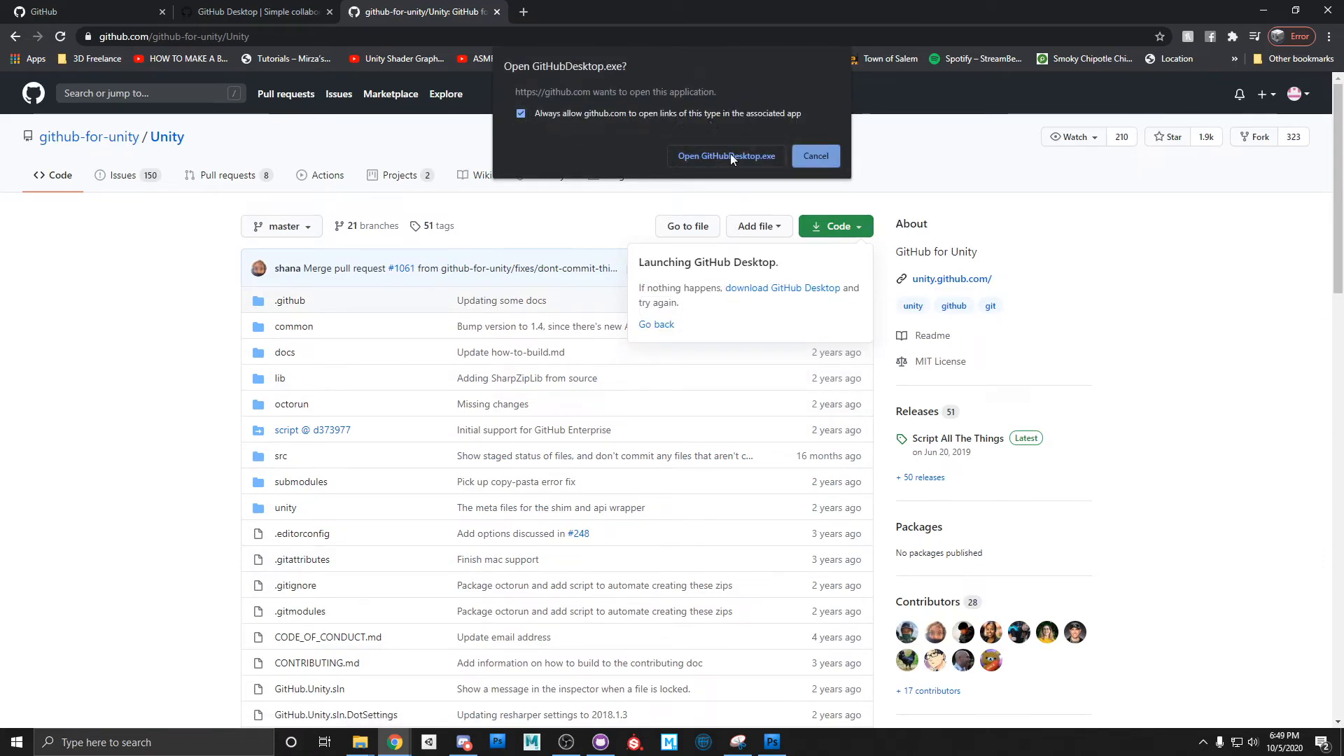
click(707, 155)
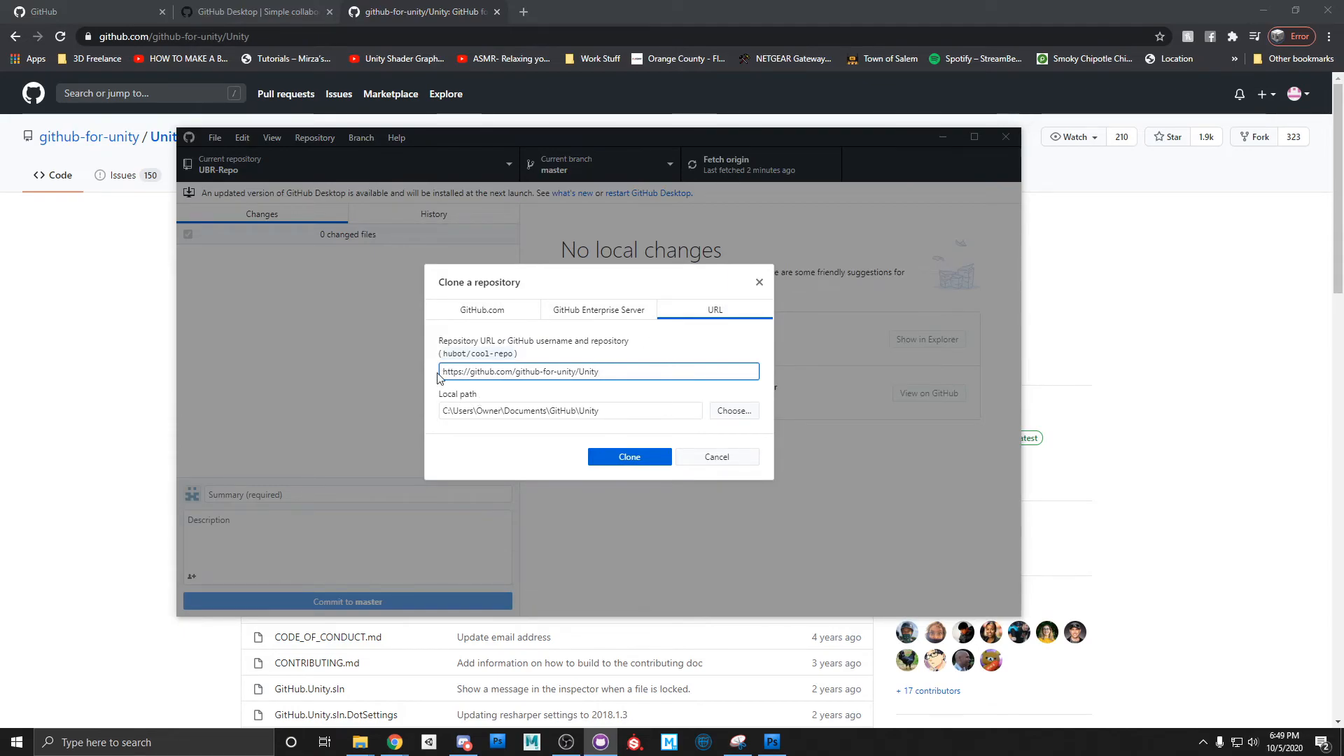
Try to clone the github-for-unity/Unity repository into the local path C:\Users\Owner\Documents\GitHub\TestingCloningForTheVideo.
click(614, 416)
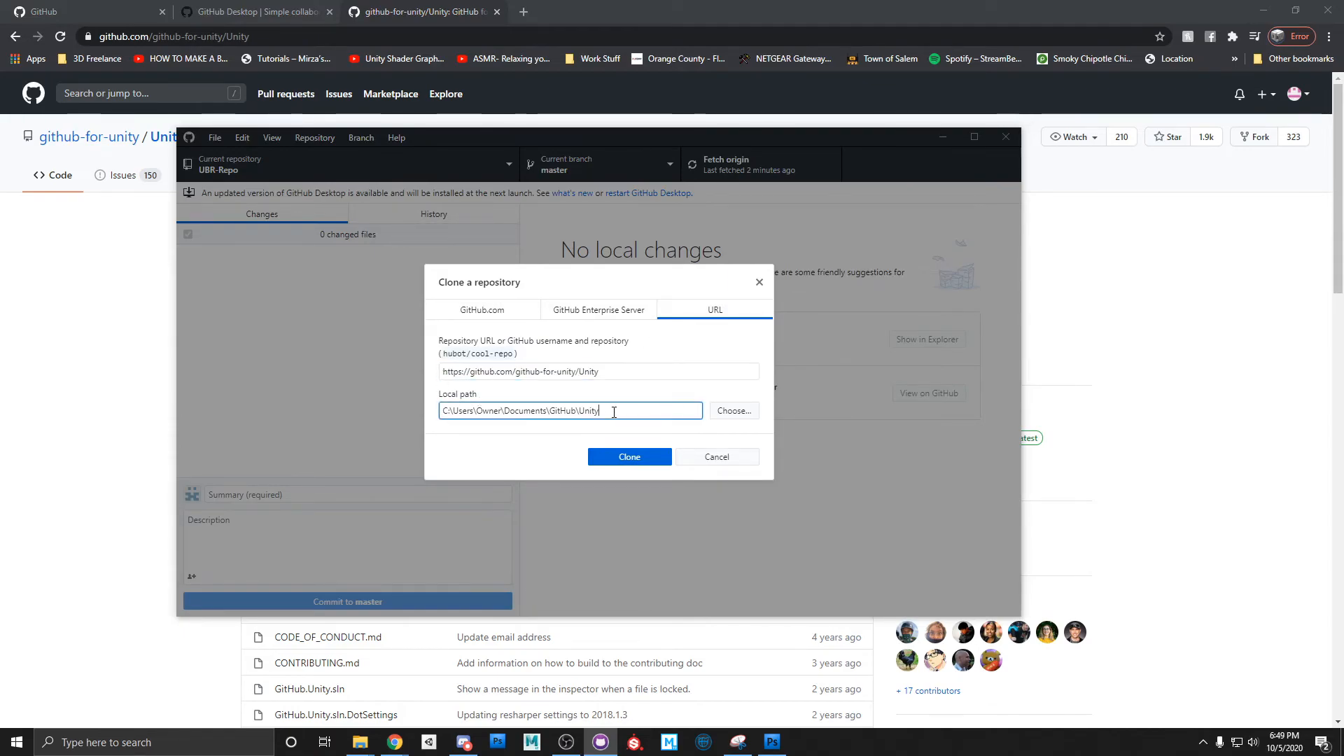
key(BackSpace)
key(BackSpace)
key(BackSpace)
key(BackSpace)
key(BackSpace)
text(TestingCloningForThe)
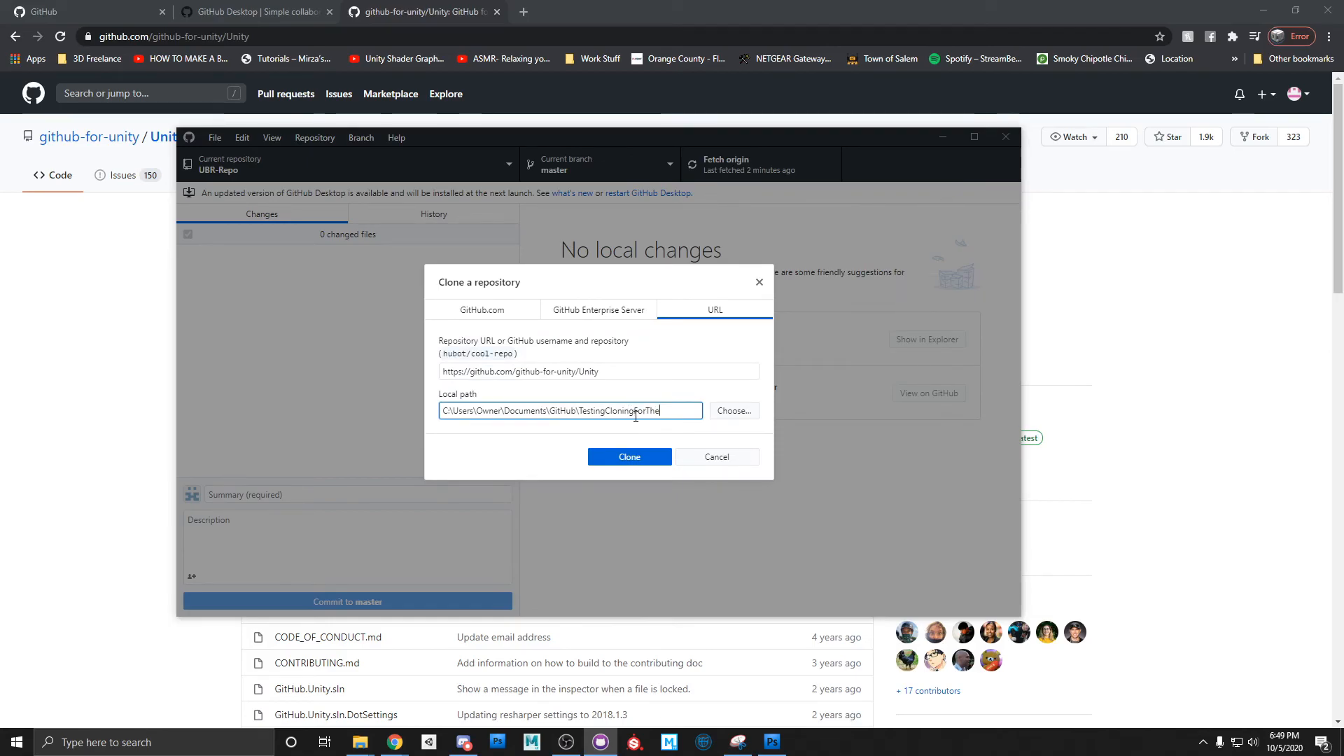
text(Video)
click(631, 456)
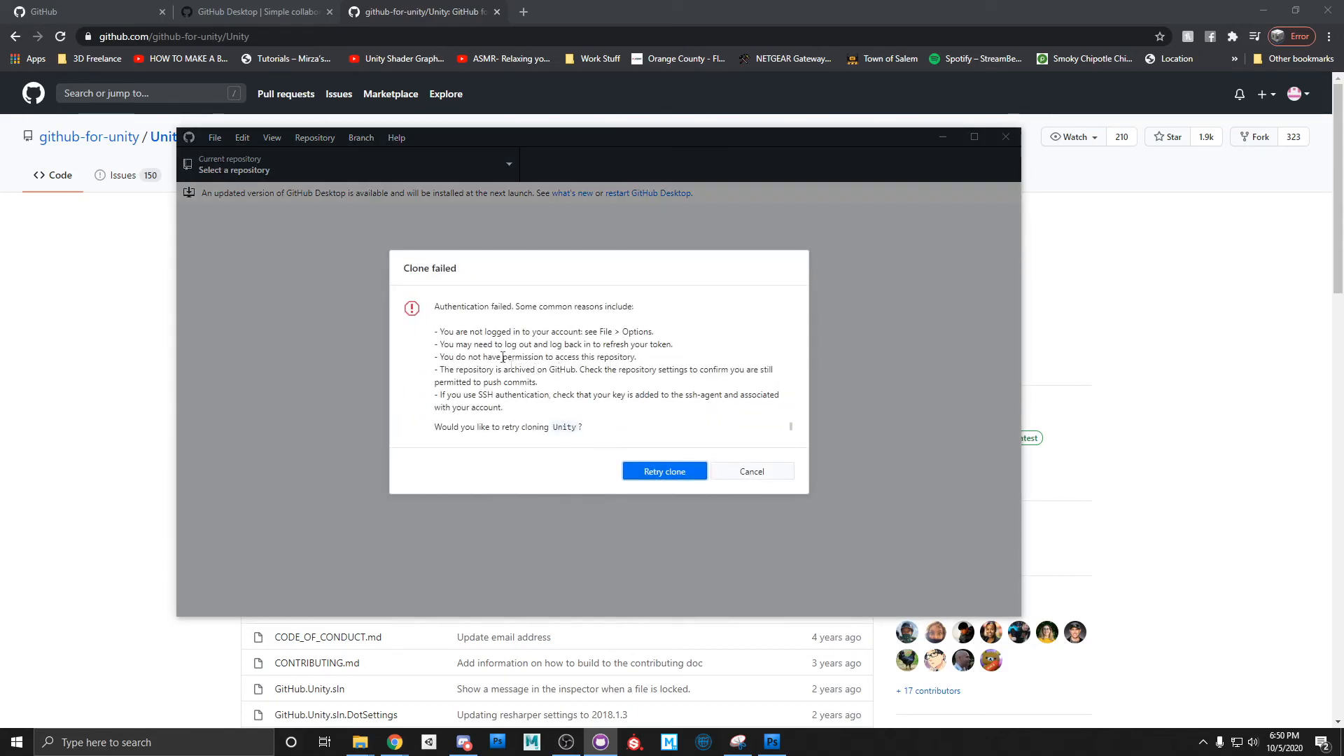
click(751, 476)
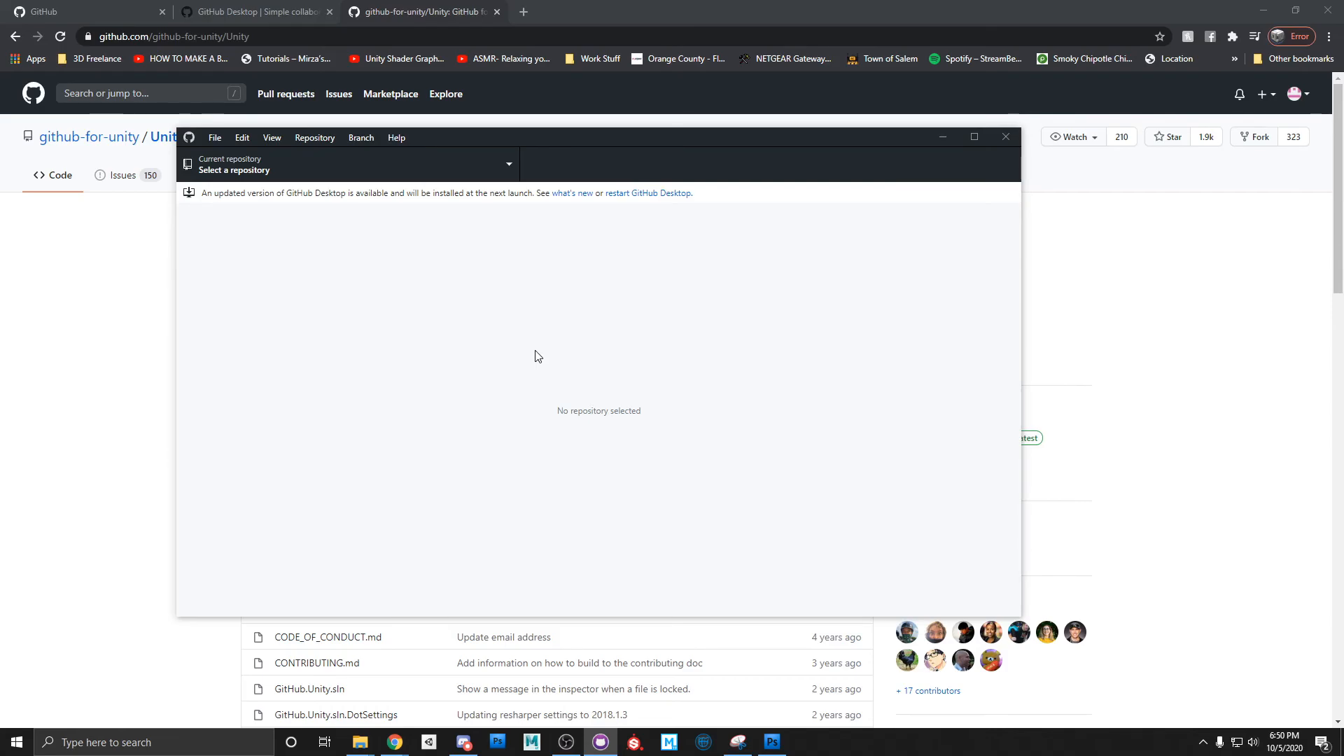
Minimize GitHub Desktop and return to the GitHub home page in the browser.
click(942, 137)
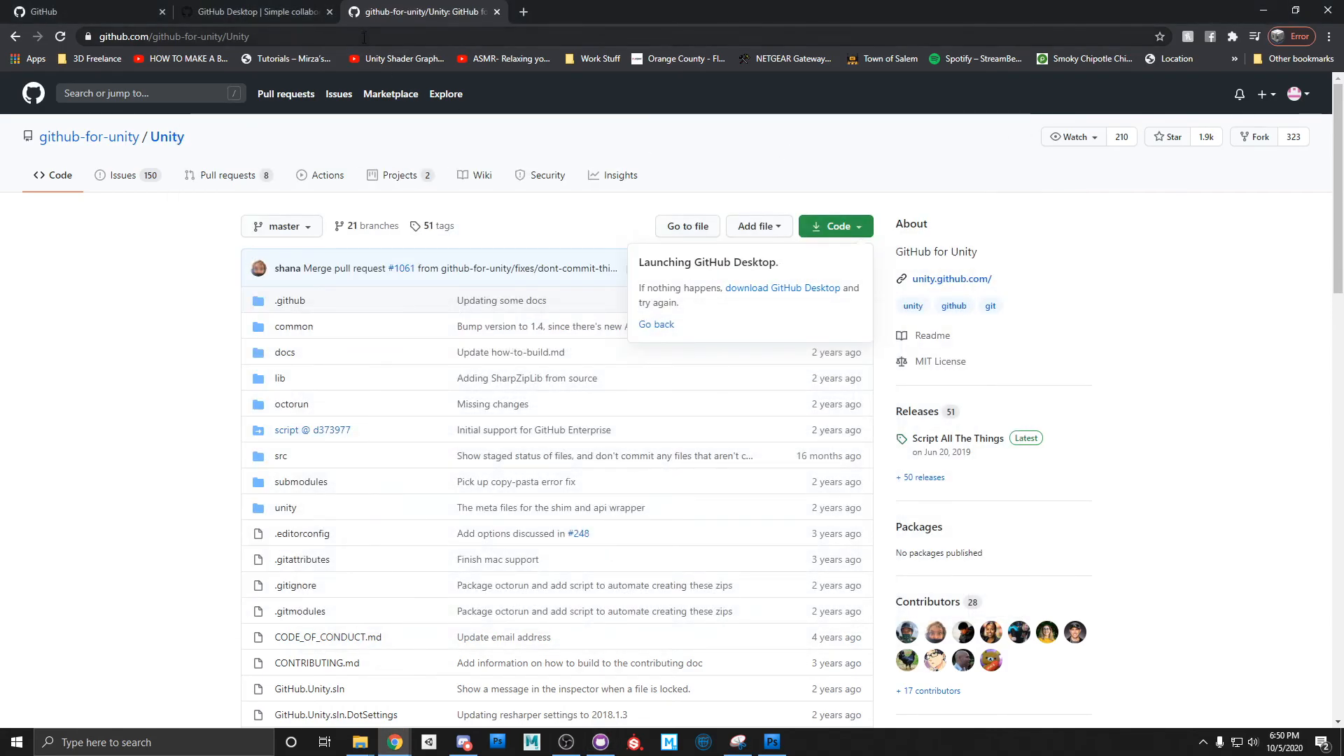
click(297, 8)
click(100, 10)
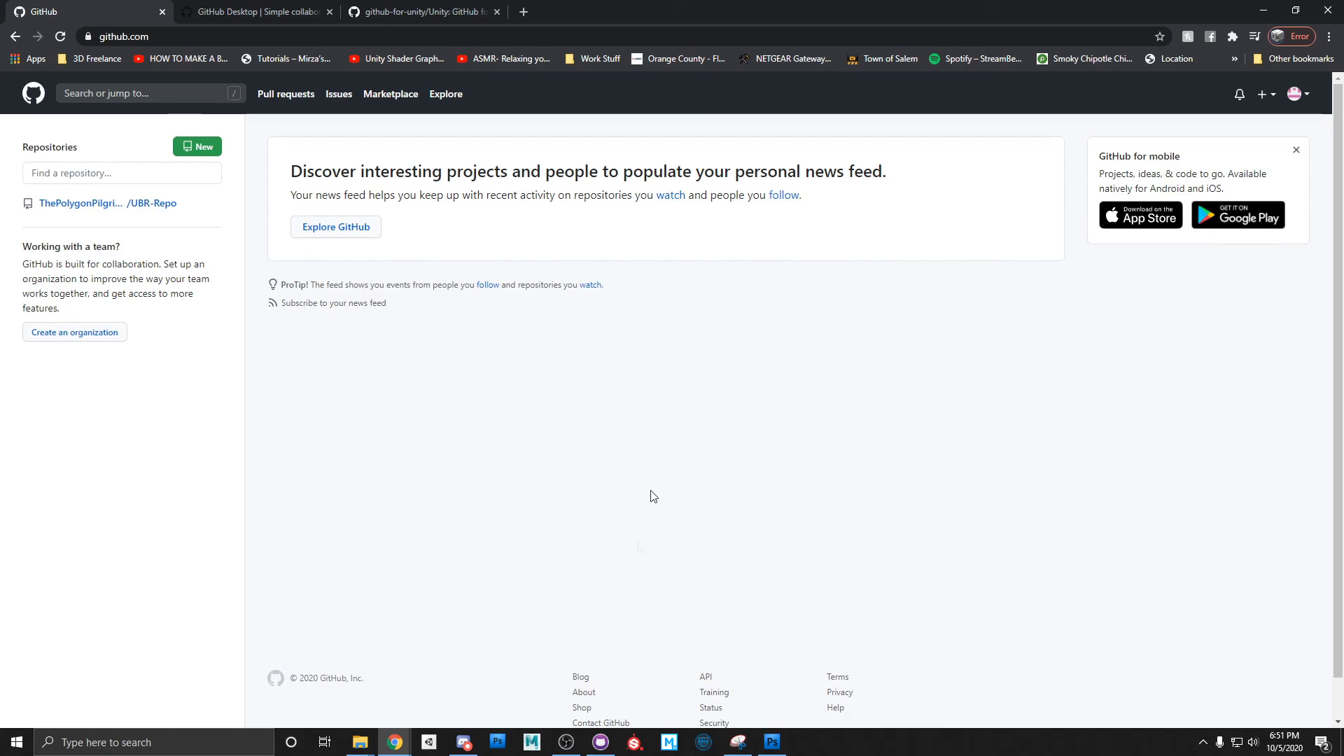
click(565, 742)
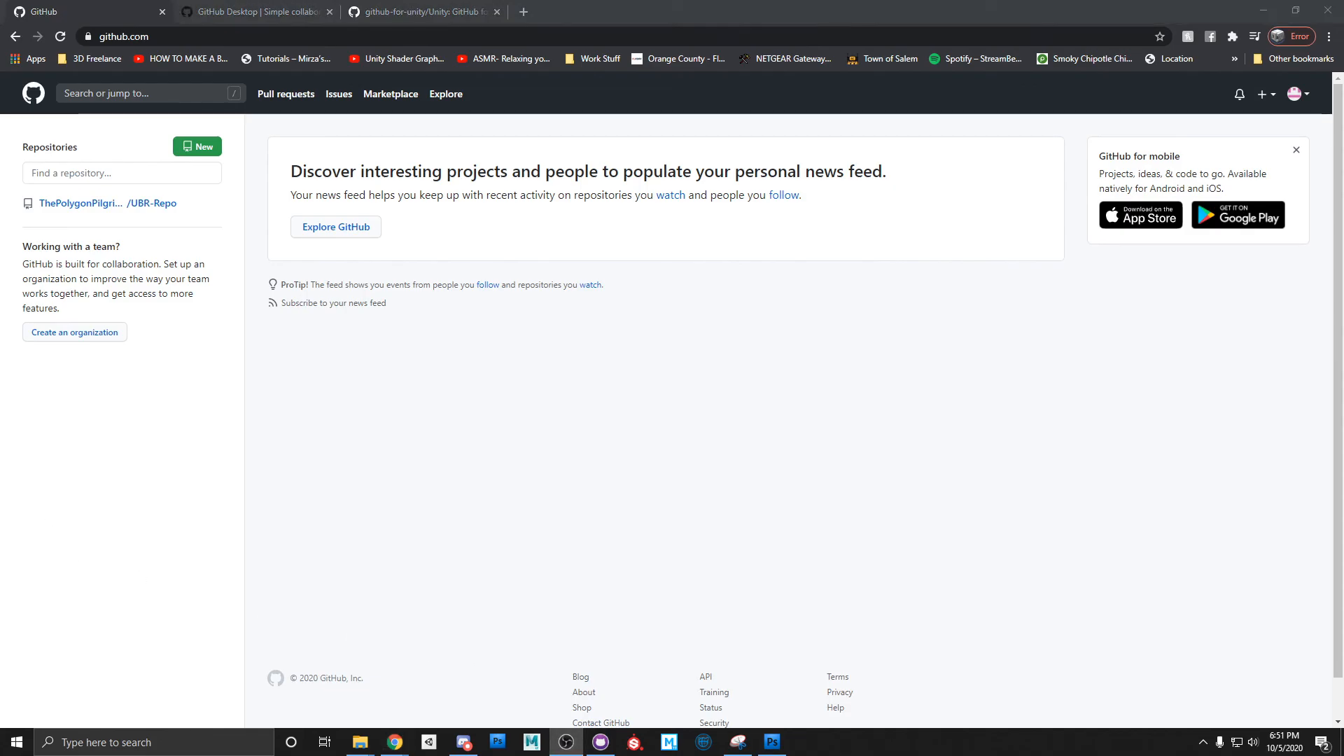